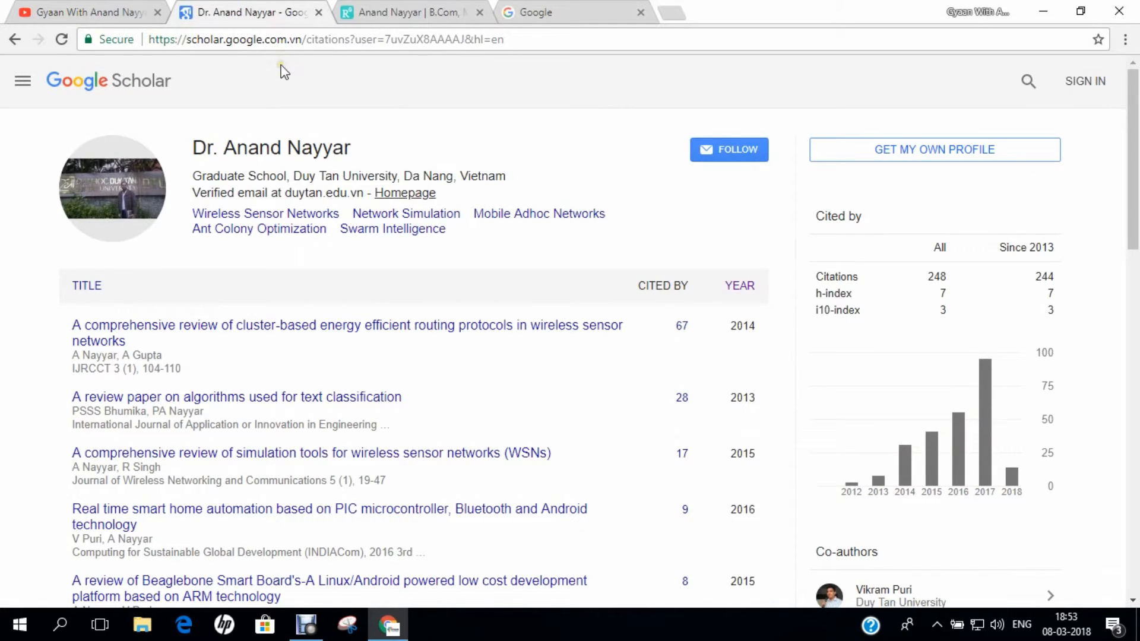
- Highlight the researcher's name heading and scroll through the current page
{"action": "left_click_drag", "start_coordinate": [194, 150], "coordinate": [357, 153]}
{"action": "scroll", "coordinate": [530, 378], "scroll_direction": "down", "scroll_amount": 5}
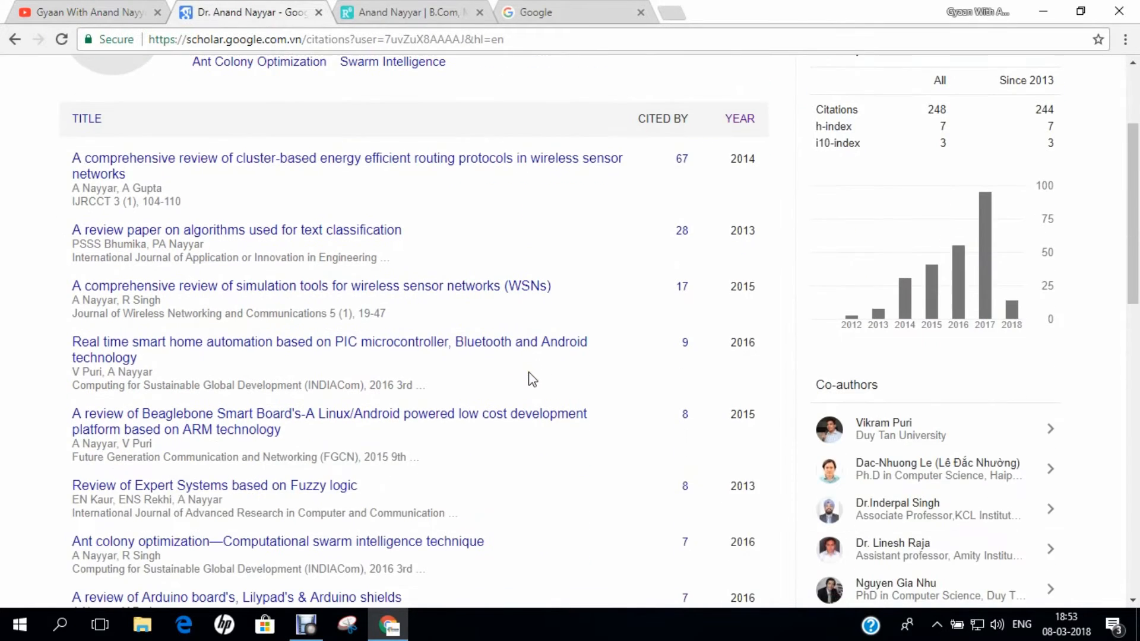
{"action": "scroll", "coordinate": [527, 377], "scroll_direction": "up", "scroll_amount": 3}
{"action": "scroll", "coordinate": [526, 365], "scroll_direction": "up", "scroll_amount": 3}
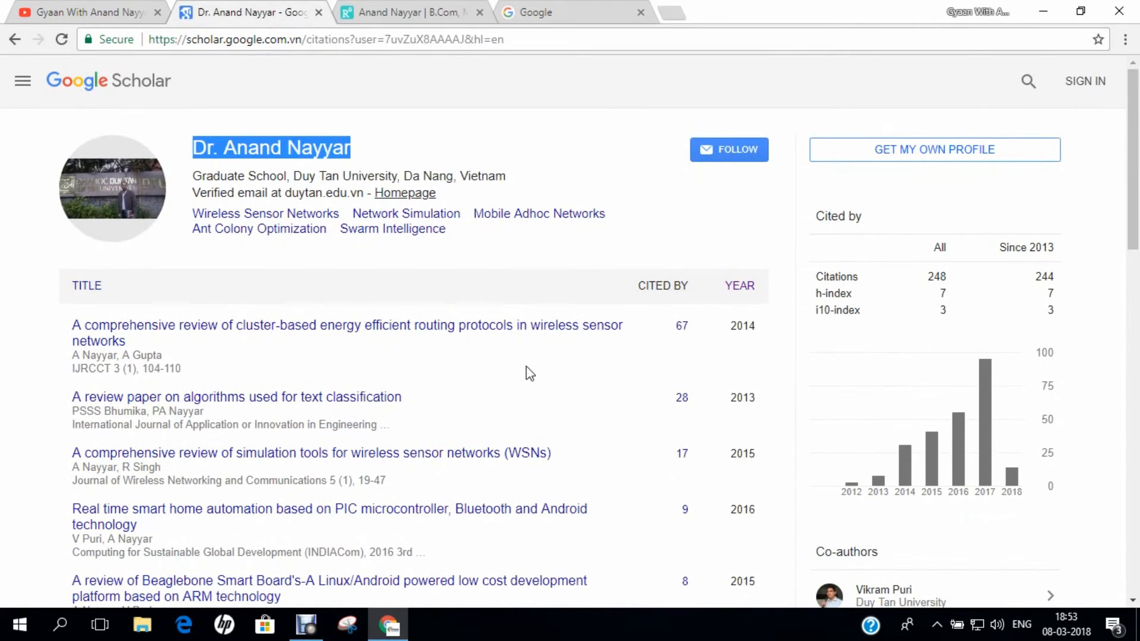
- Switch to the ResearchGate profile and scroll through its About section and skills
{"action": "left_click", "coordinate": [410, 12]}
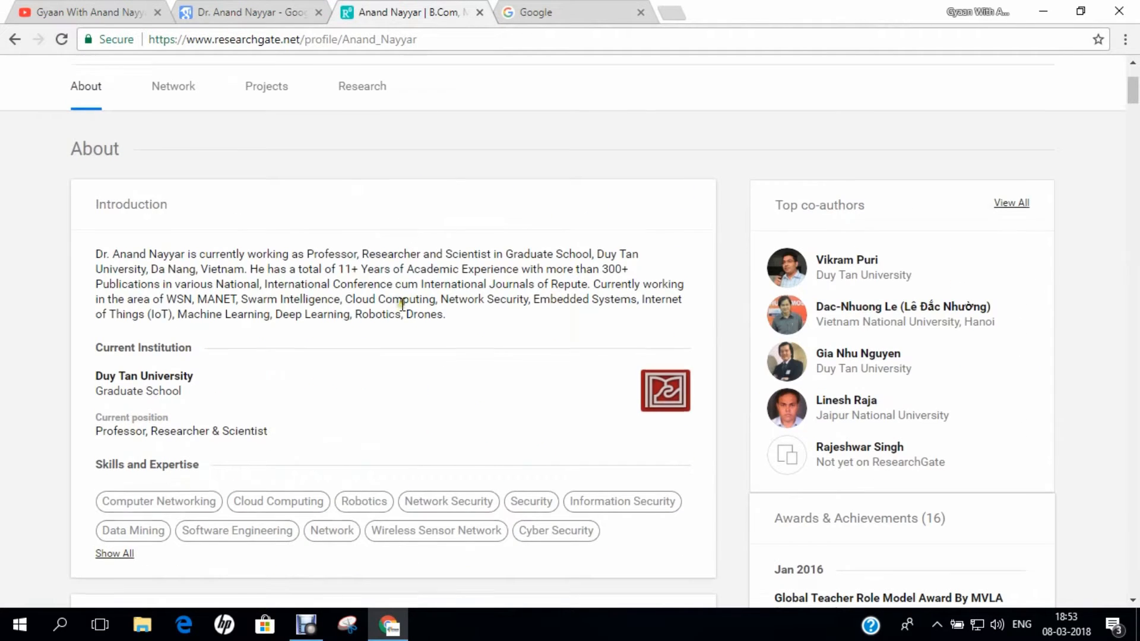
{"action": "scroll", "coordinate": [398, 273], "scroll_direction": "up", "scroll_amount": 3}
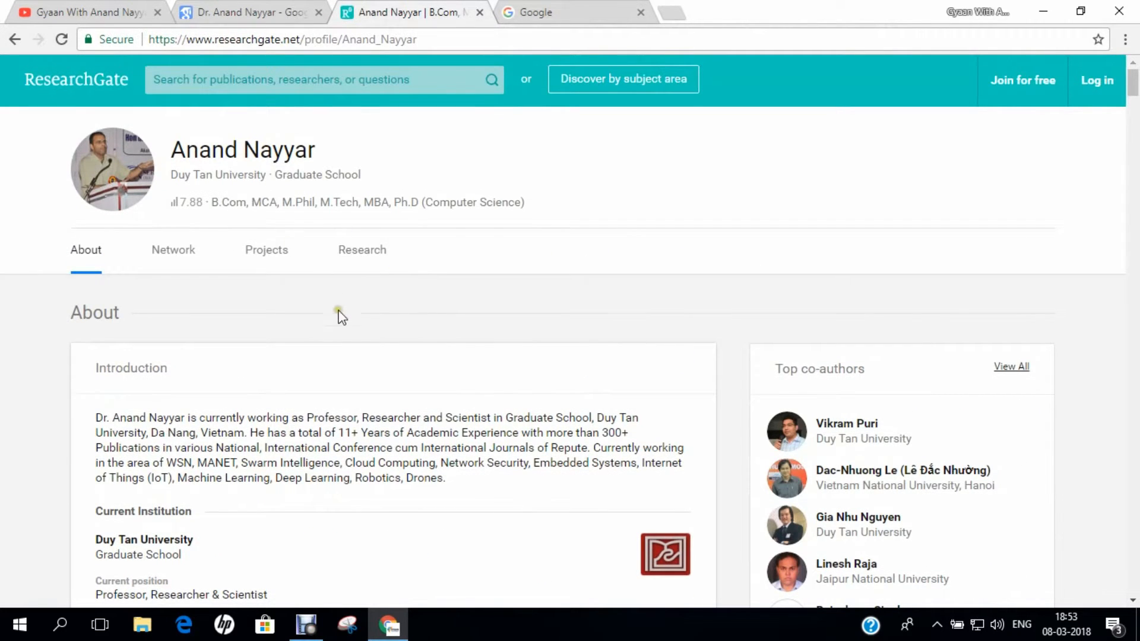
{"action": "scroll", "coordinate": [341, 319], "scroll_direction": "down", "scroll_amount": 2}
{"action": "scroll", "coordinate": [343, 320], "scroll_direction": "down", "scroll_amount": 2}
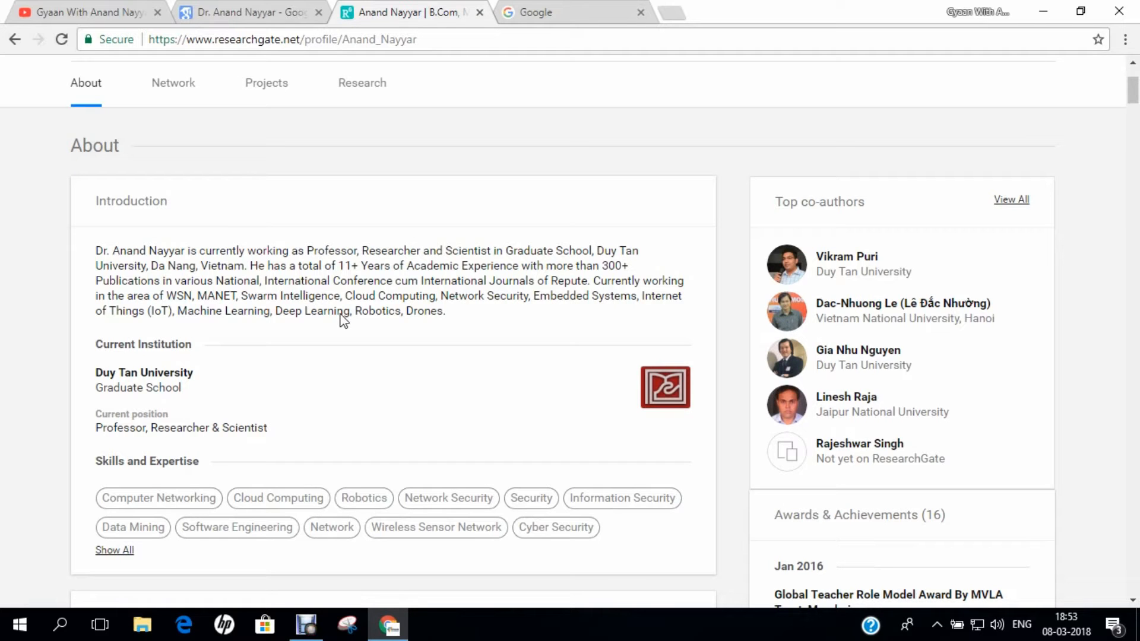
{"action": "scroll", "coordinate": [343, 320], "scroll_direction": "up", "scroll_amount": 3}
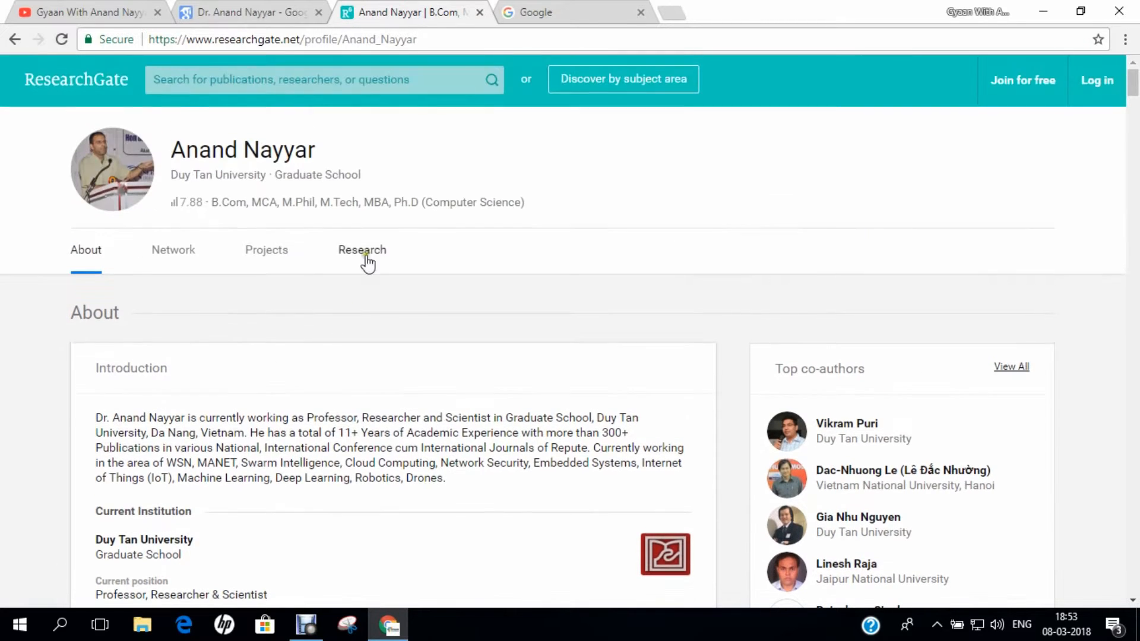
- Search Google for the researcher's name and scroll through the roughly 426,000 results
{"action": "left_click", "coordinate": [542, 10]}
{"action": "type", "text": "A"}
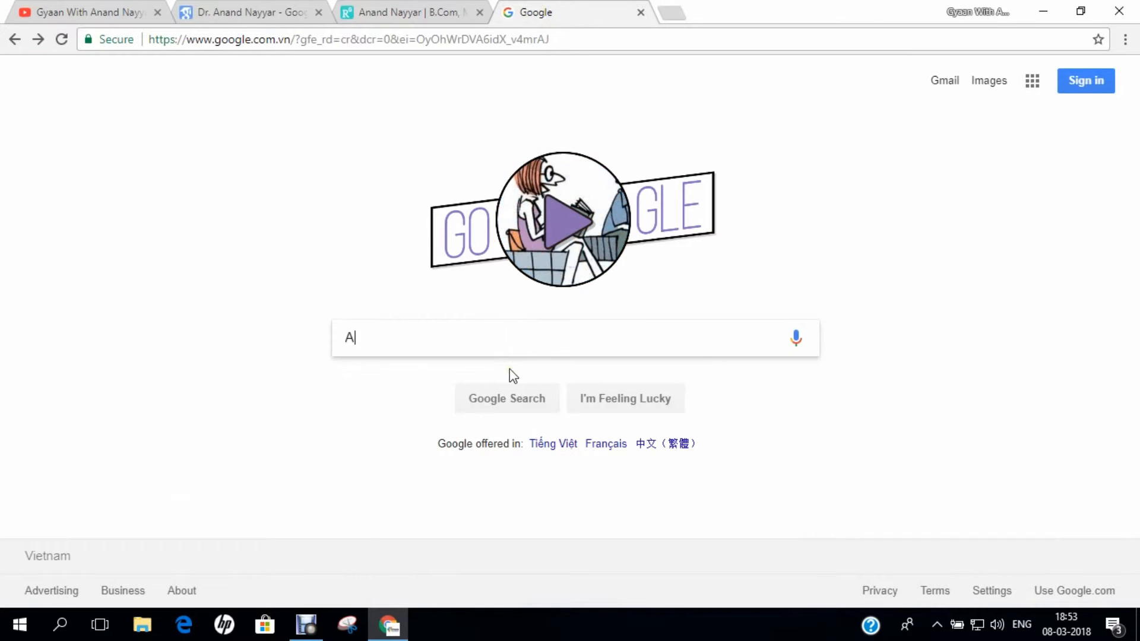
{"action": "type", "text": "Nand Nayyar"}
{"action": "key", "text": "Return"}
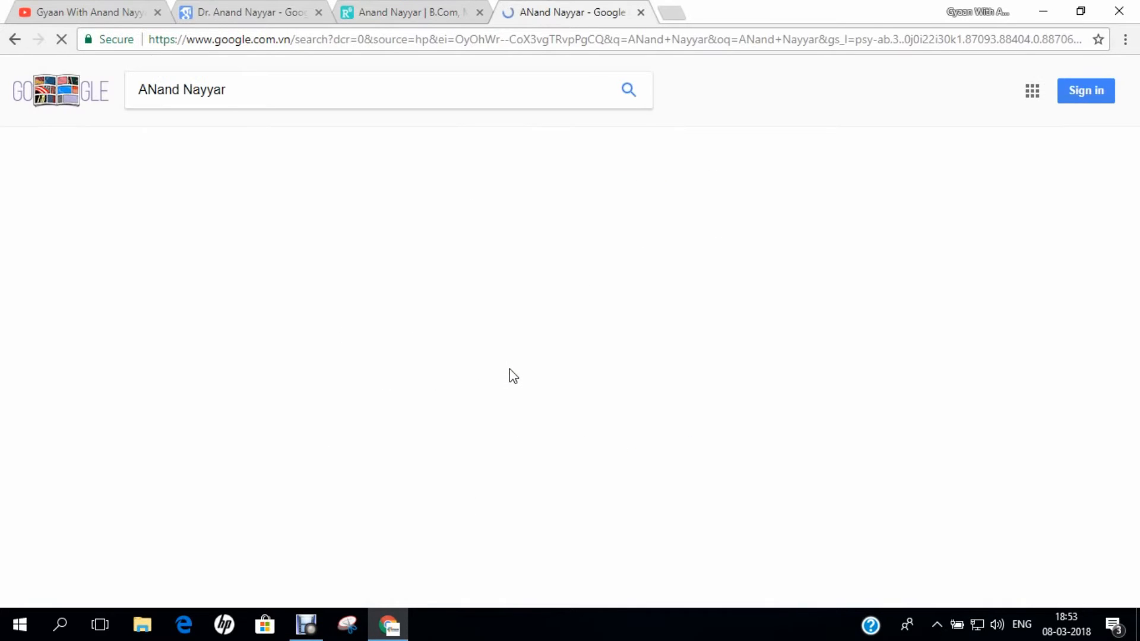
{"action": "scroll", "coordinate": [465, 358], "scroll_direction": "down", "scroll_amount": 10}
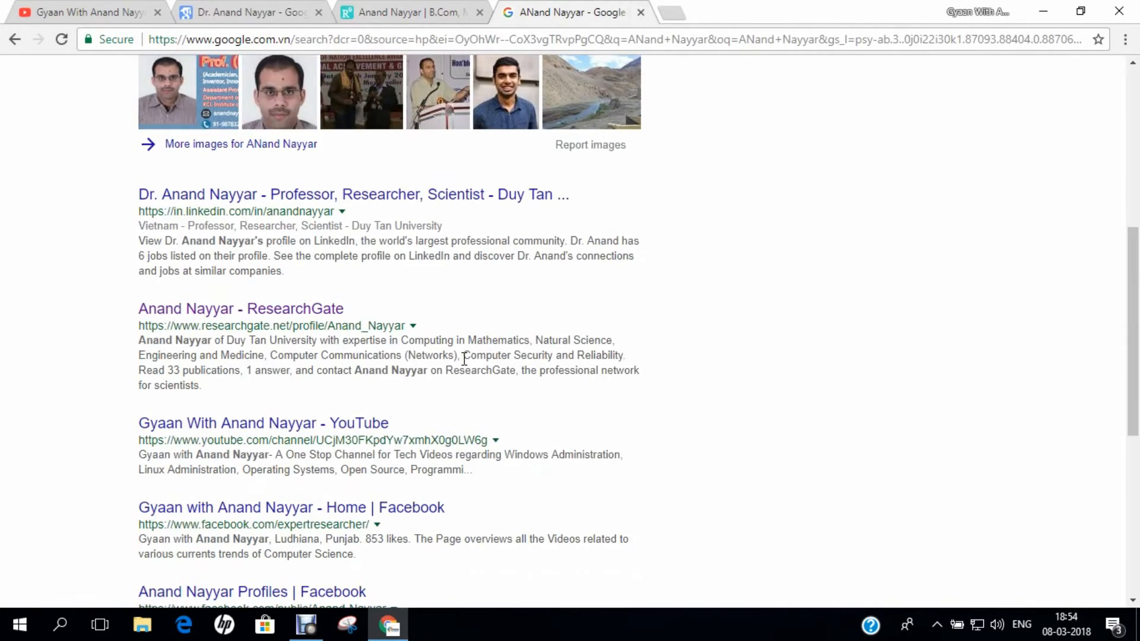
{"action": "scroll", "coordinate": [464, 358], "scroll_direction": "down", "scroll_amount": 3}
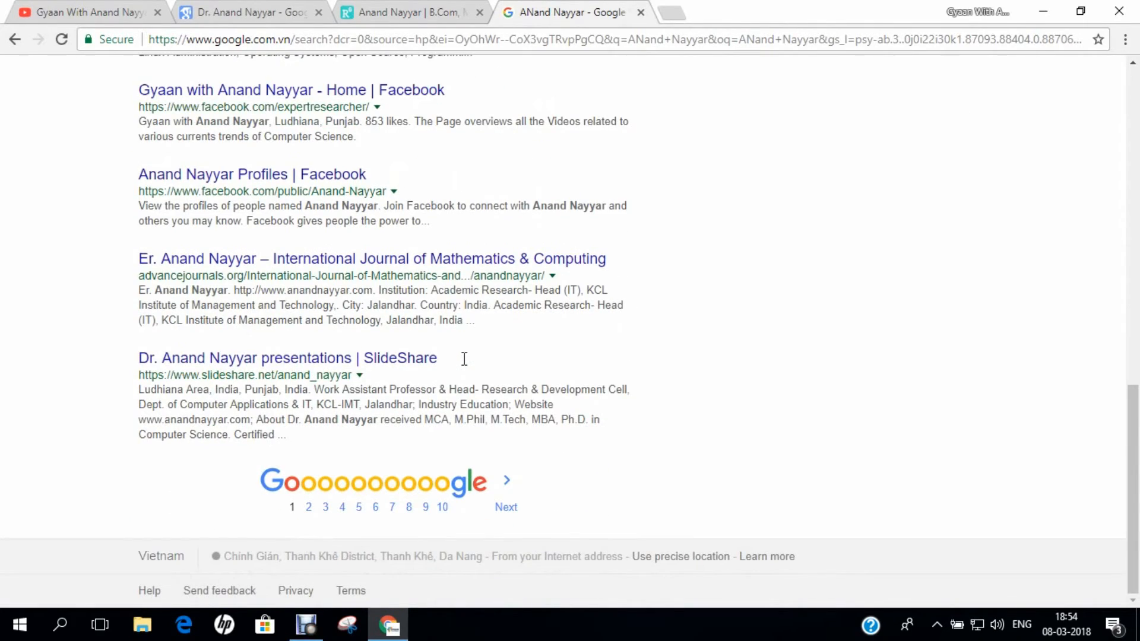
{"action": "scroll", "coordinate": [464, 358], "scroll_direction": "up", "scroll_amount": 13}
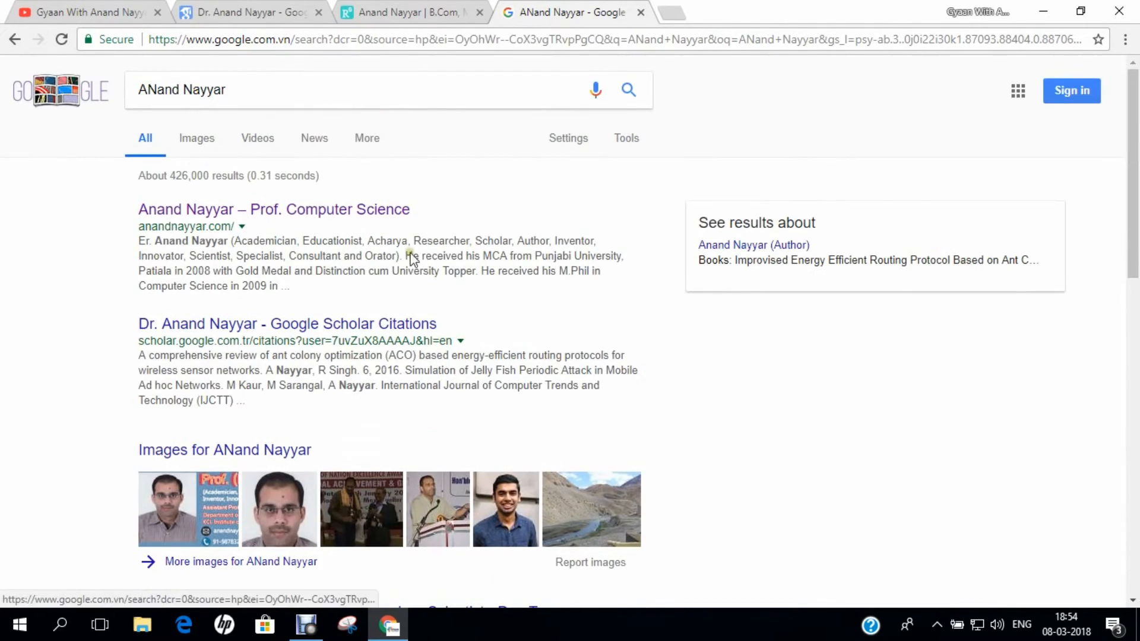
- Switch to the YouTube channel's Playlists page and scroll up to the channel banner
{"action": "left_click", "coordinate": [122, 13]}
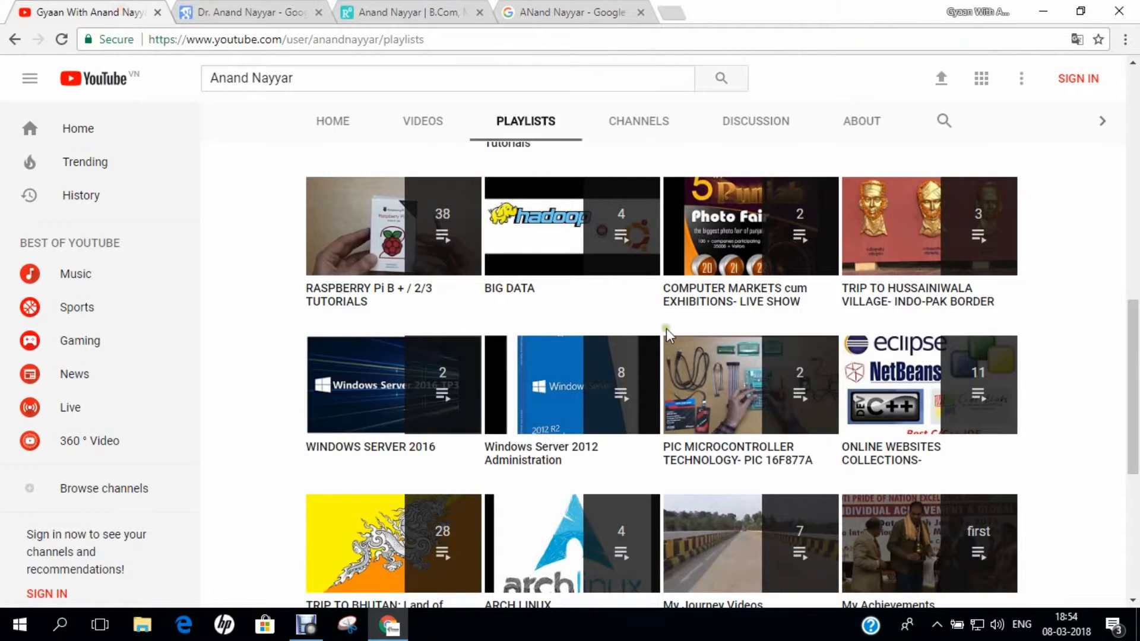
{"action": "scroll", "coordinate": [665, 334], "scroll_direction": "up", "scroll_amount": 8}
{"action": "scroll", "coordinate": [689, 354], "scroll_direction": "up", "scroll_amount": 4}
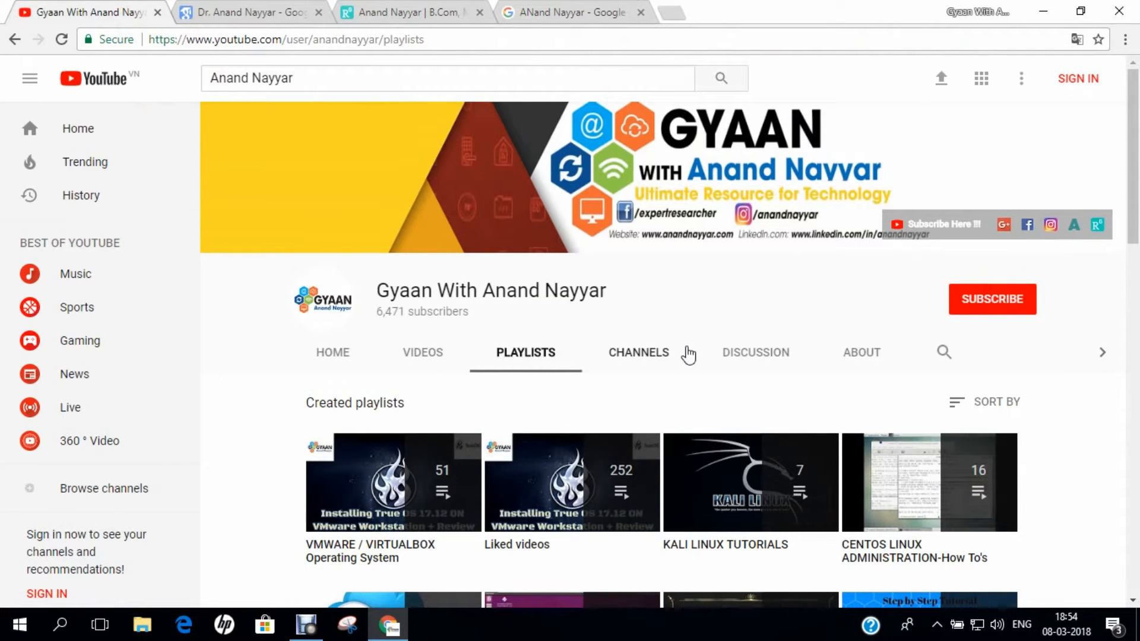
{"action": "left_click", "coordinate": [570, 628]}
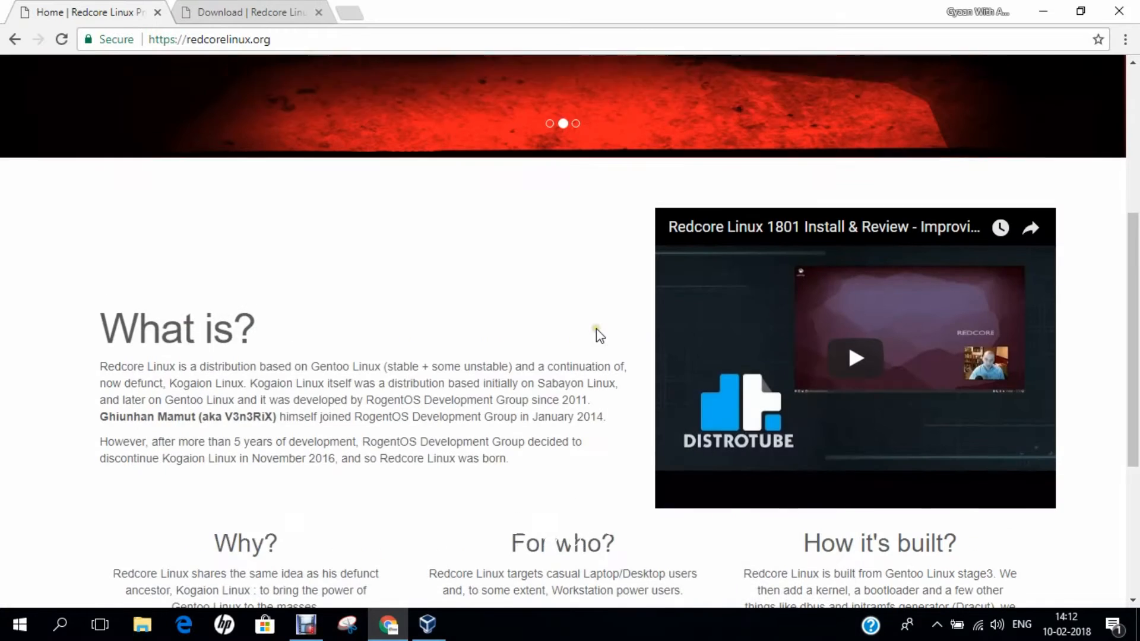
- Scroll the Redcore Linux homepage to the 'What is?' overview and the DistroTube review video
{"action": "scroll", "coordinate": [598, 335], "scroll_direction": "up", "scroll_amount": 4}
{"action": "scroll", "coordinate": [596, 329], "scroll_direction": "down", "scroll_amount": 2}
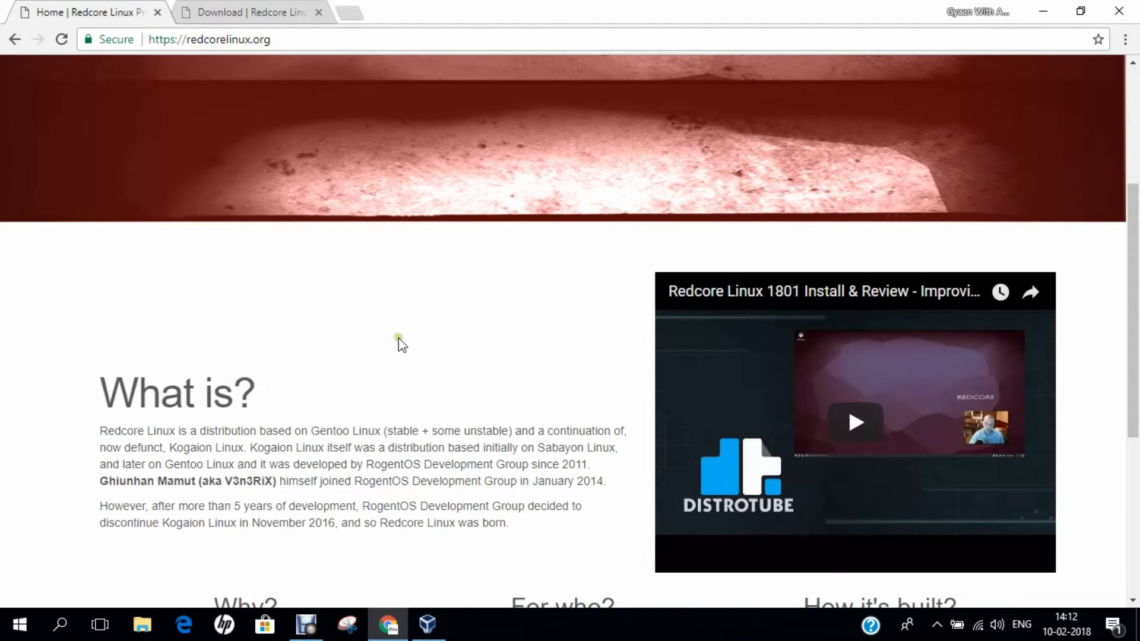
{"action": "scroll", "coordinate": [421, 351], "scroll_direction": "down", "scroll_amount": 1}
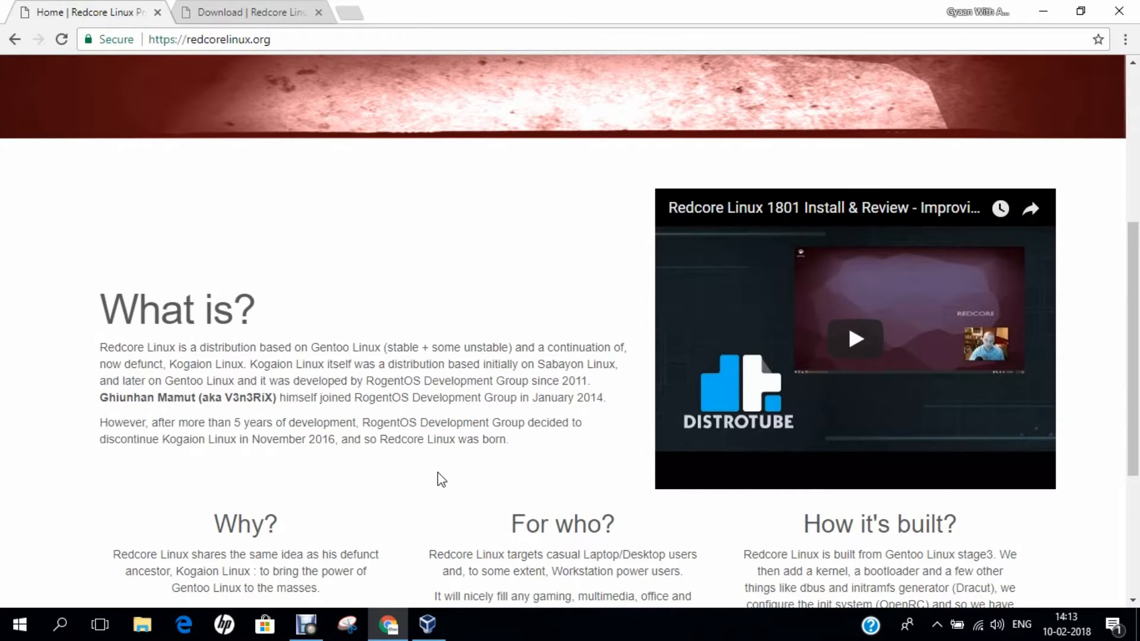
{"action": "scroll", "coordinate": [439, 477], "scroll_direction": "down", "scroll_amount": 3}
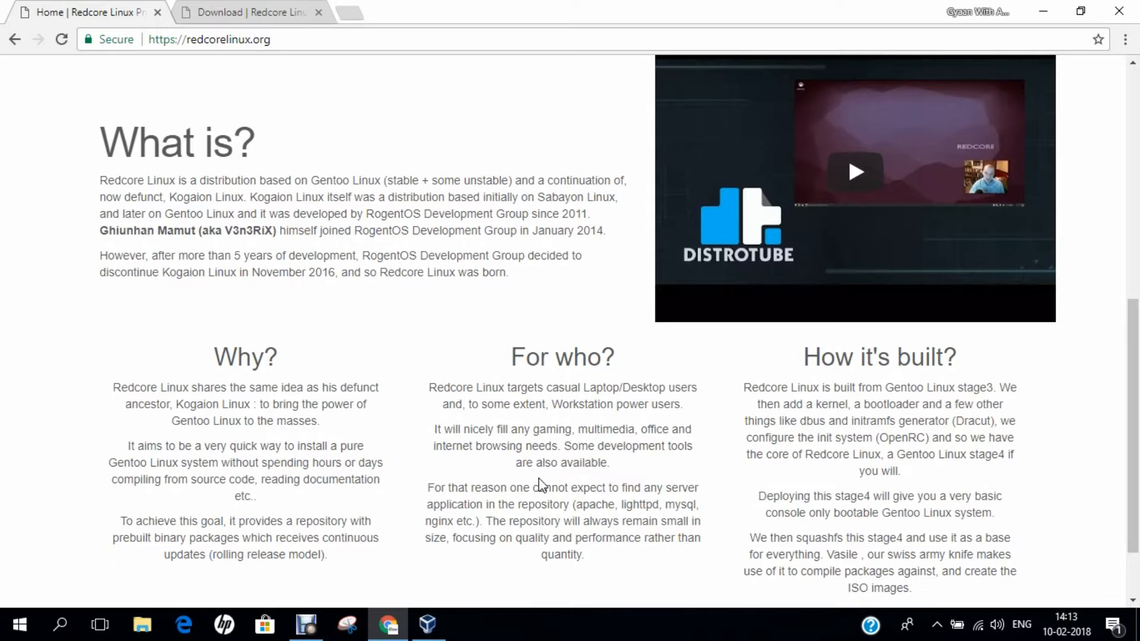
{"action": "scroll", "coordinate": [539, 478], "scroll_direction": "up", "scroll_amount": 8}
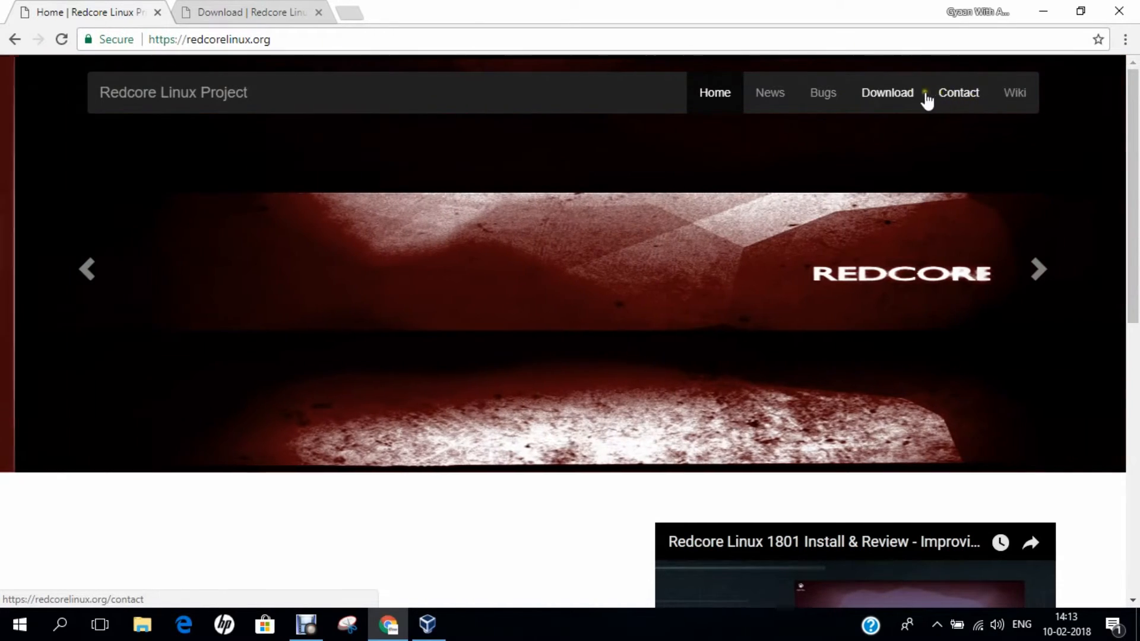
- Browse the Redcore Download page down to the 1801 LXQT ISO mirror links, then show the desktop
{"action": "left_click", "coordinate": [224, 12]}
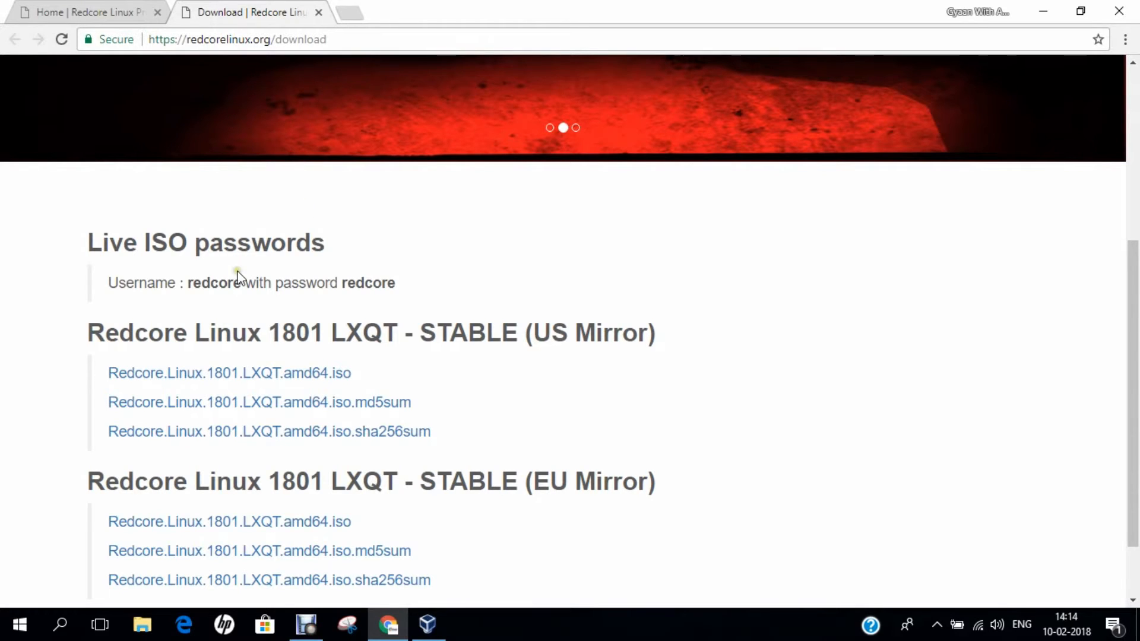
{"action": "scroll", "coordinate": [214, 231], "scroll_direction": "down", "scroll_amount": 2}
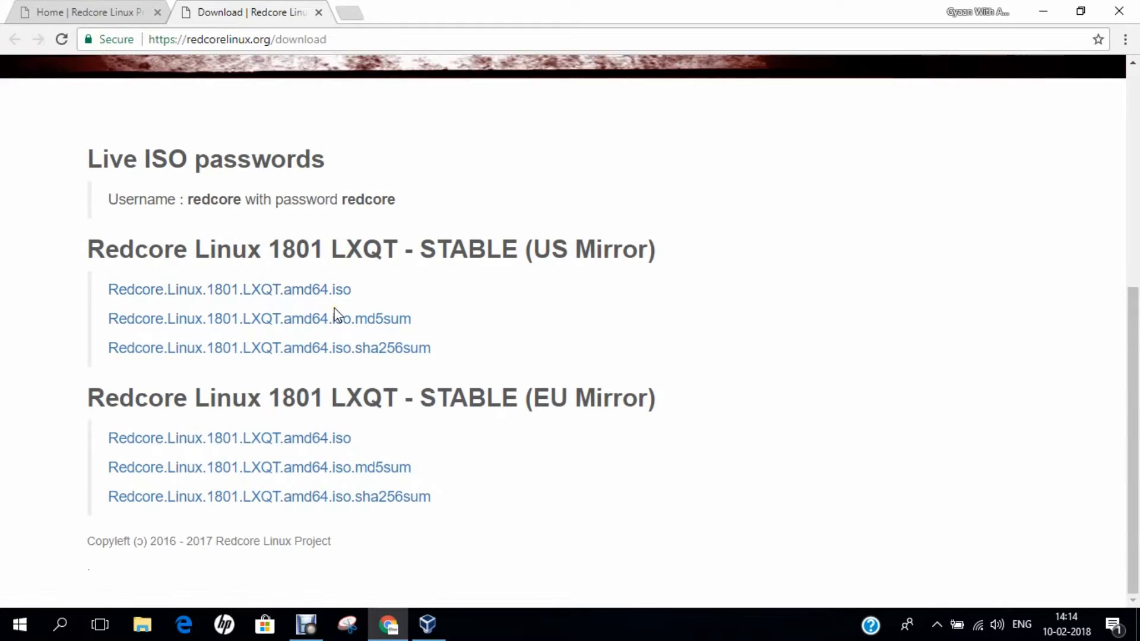
{"action": "key", "text": "super+d"}
- Check the Properties of the 2.59 GB Redcore ISO in OPERATING SYSTEMS, then close Explorer
{"action": "double_click", "coordinate": [337, 568]}
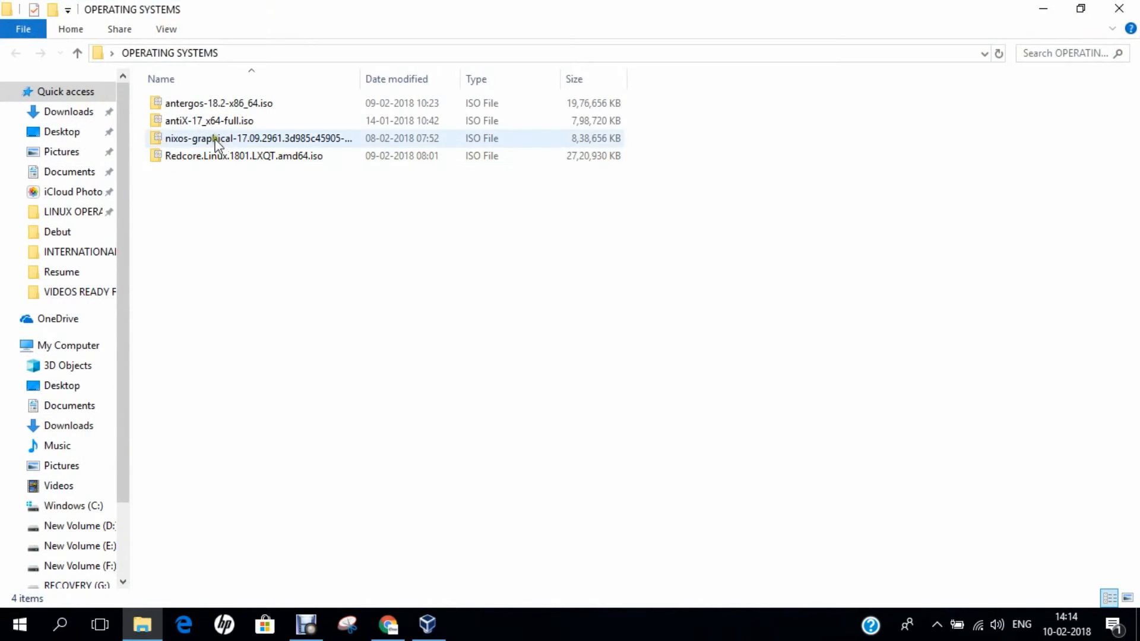
{"action": "left_click", "coordinate": [204, 156]}
{"action": "right_click", "coordinate": [204, 158]}
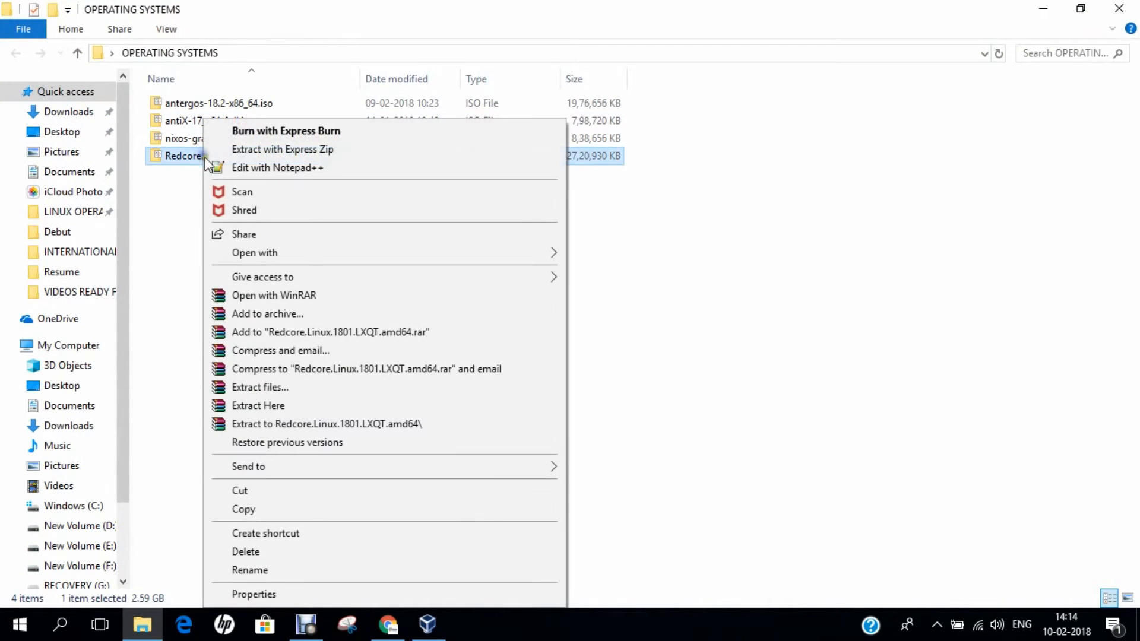
{"action": "left_click", "coordinate": [255, 594]}
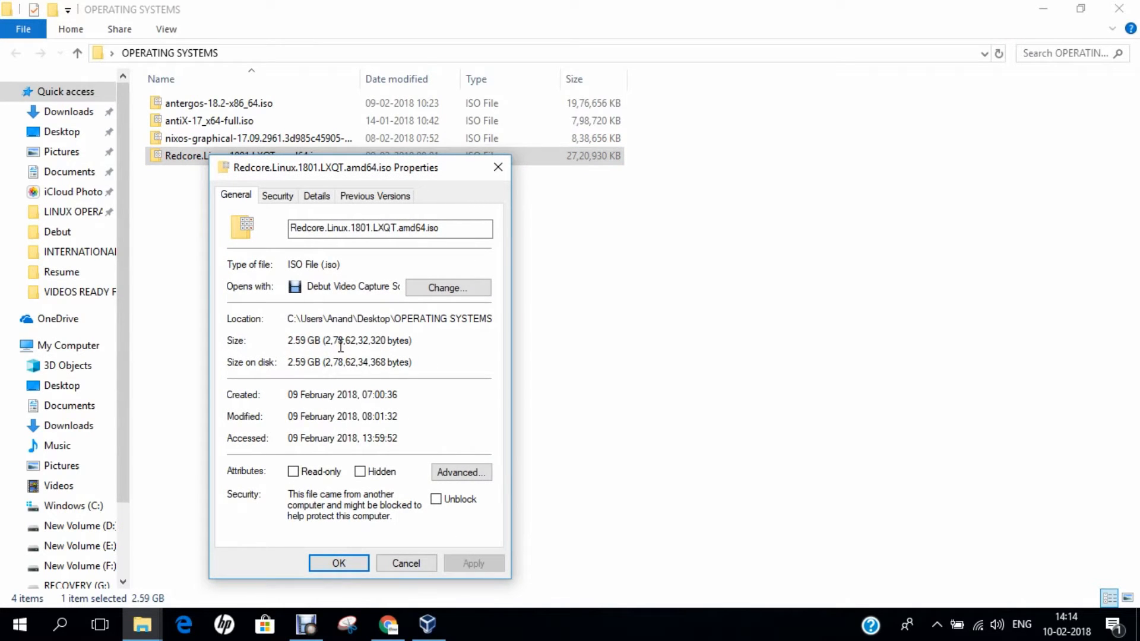
{"action": "left_click", "coordinate": [354, 562]}
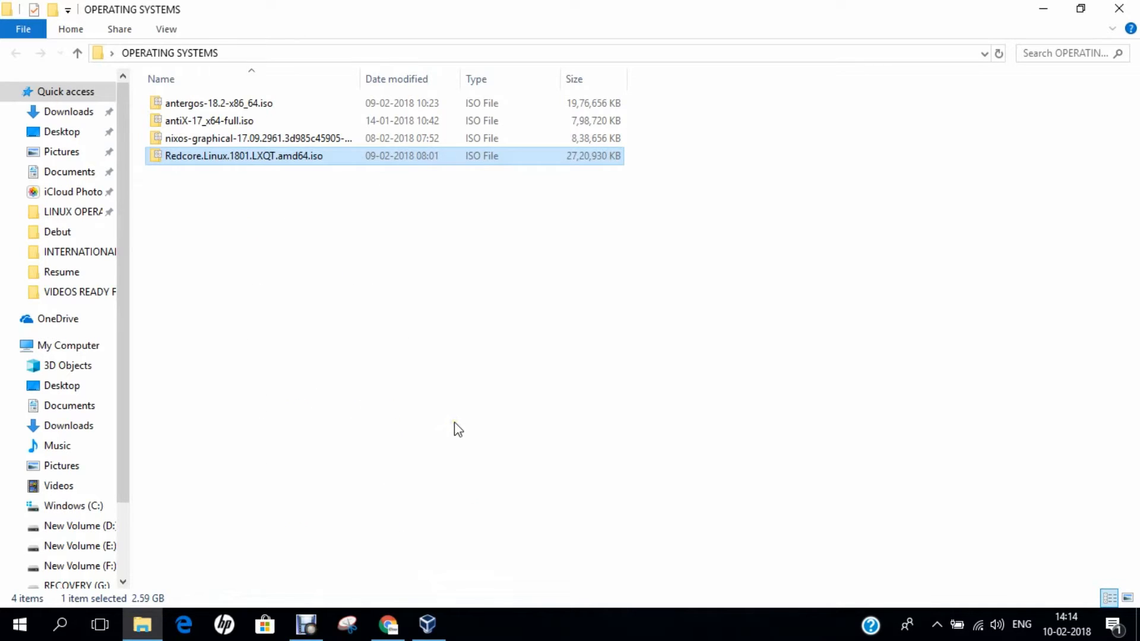
{"action": "left_click", "coordinate": [1119, 8]}
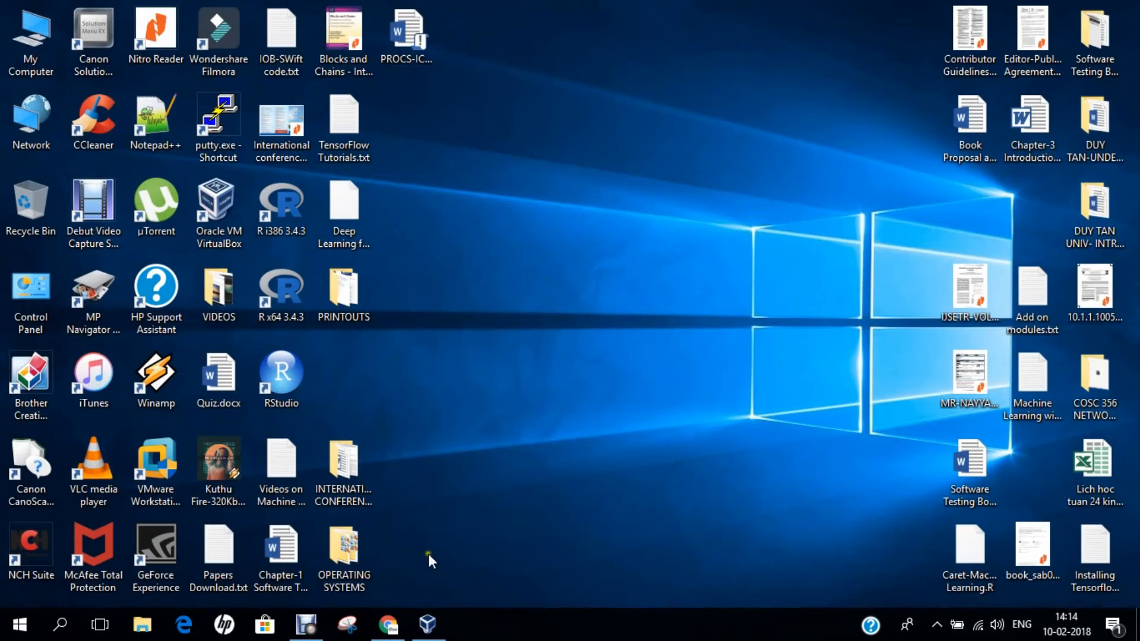
- Restore the Oracle VM VirtualBox Manager window from the taskbar
{"action": "left_click", "coordinate": [427, 625]}
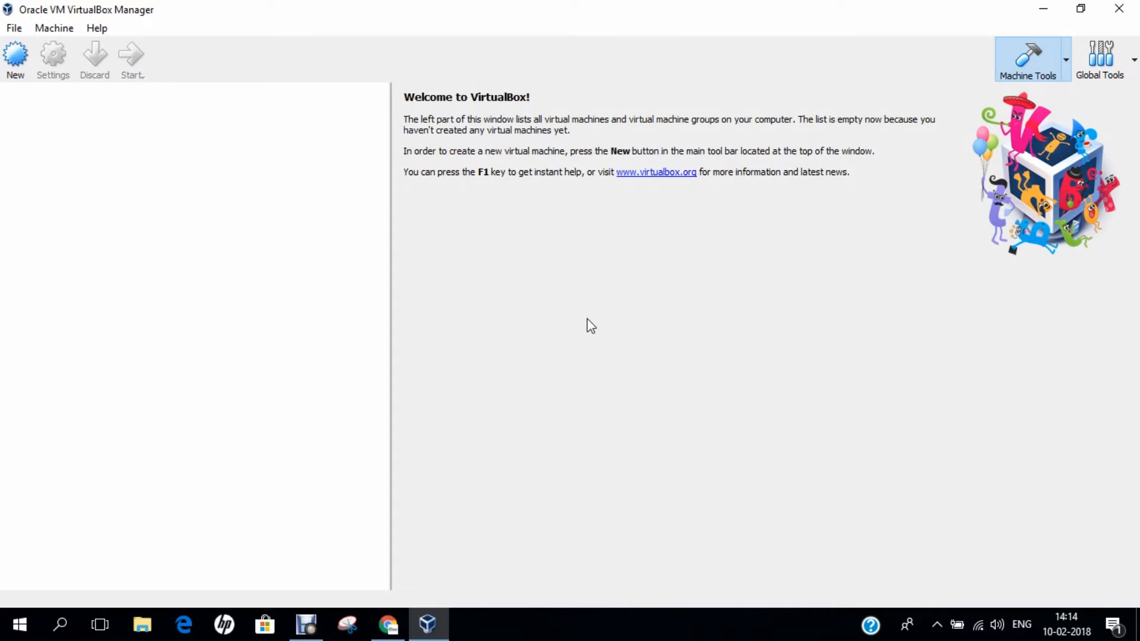
- Start a new VM named 'RedCore Linux 2018', type Linux, version Gentoo (64-bit)
{"action": "left_click", "coordinate": [13, 63]}
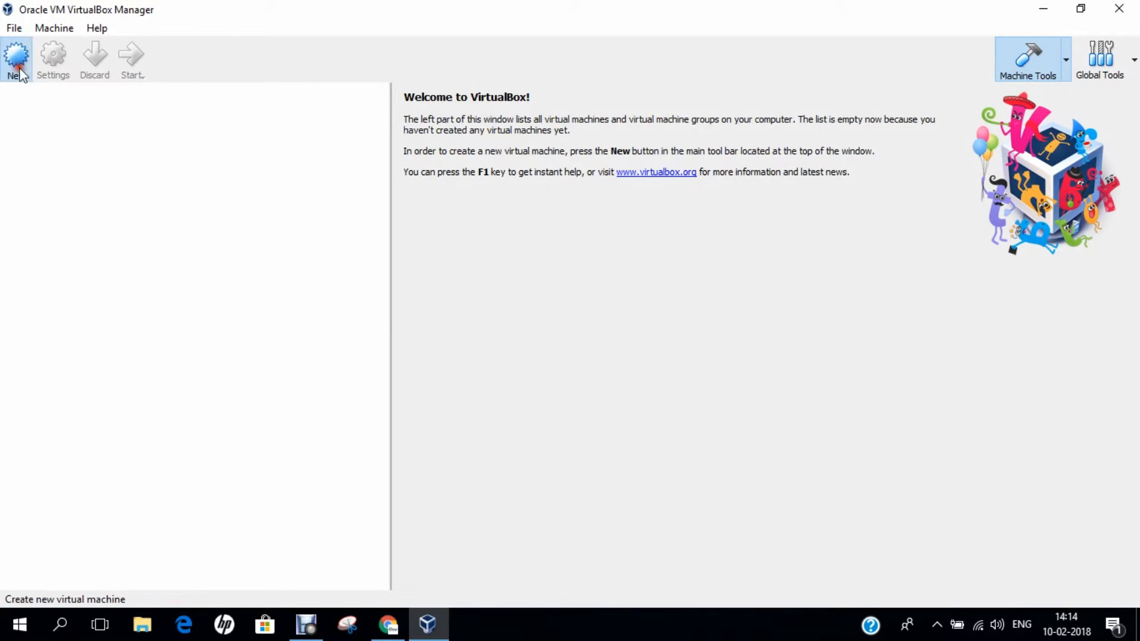
{"action": "type", "text": "R"}
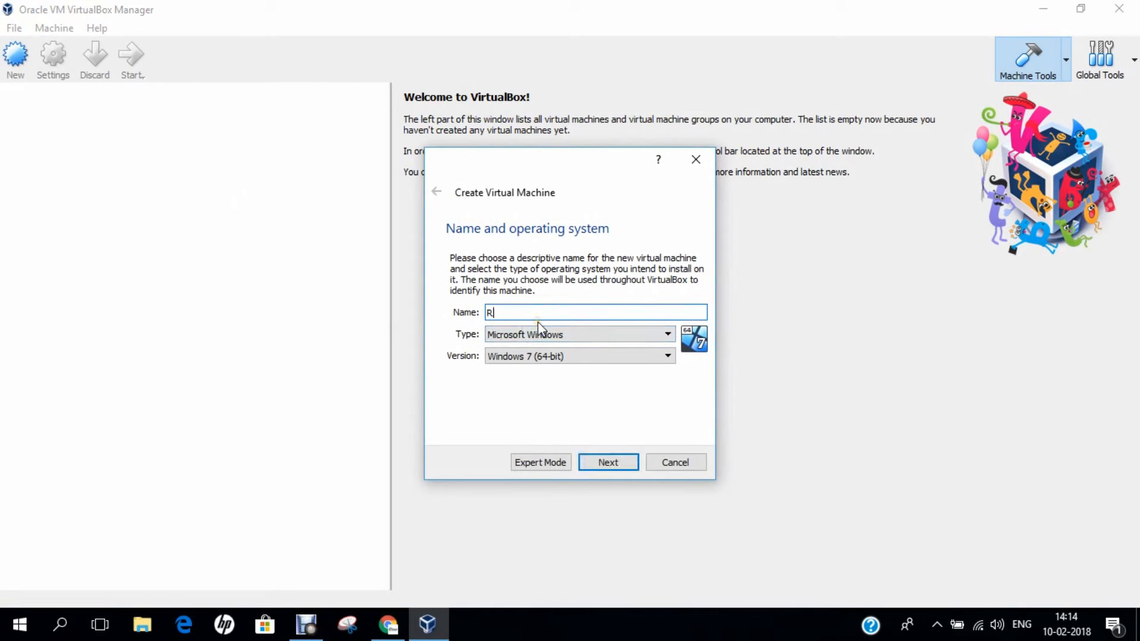
{"action": "type", "text": "edCore Li"}
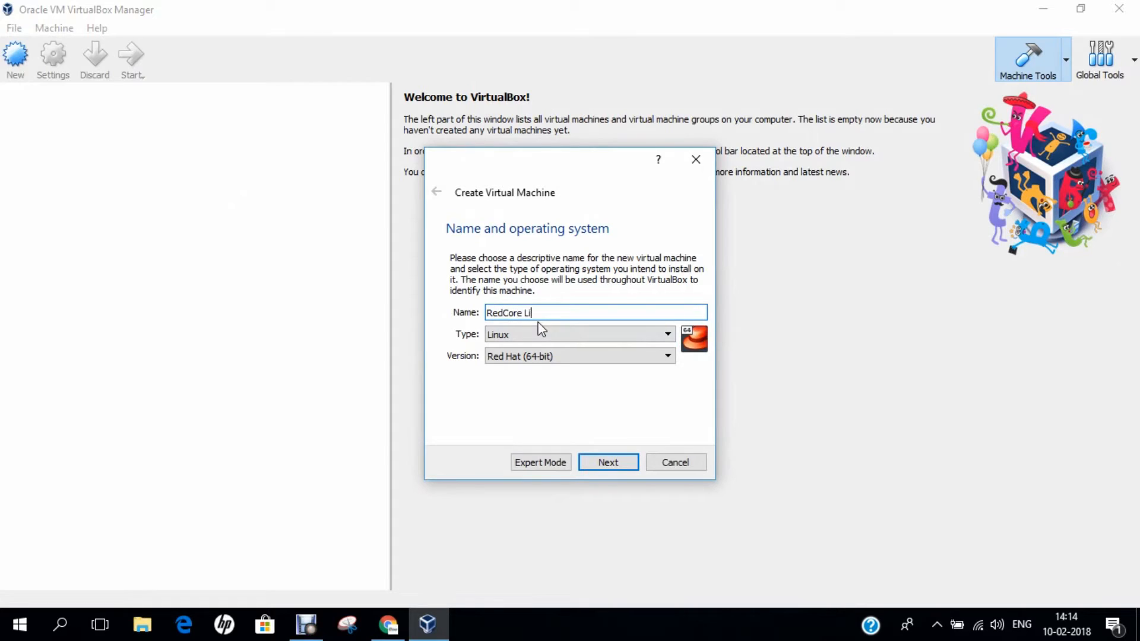
{"action": "type", "text": "nux 2018"}
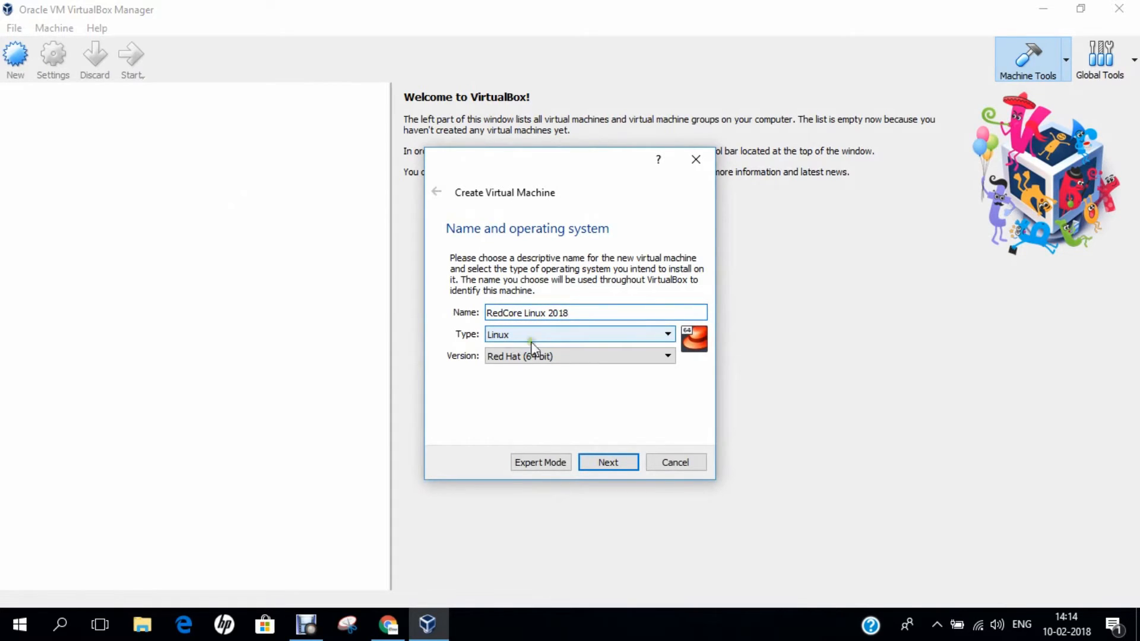
{"action": "left_click", "coordinate": [528, 356]}
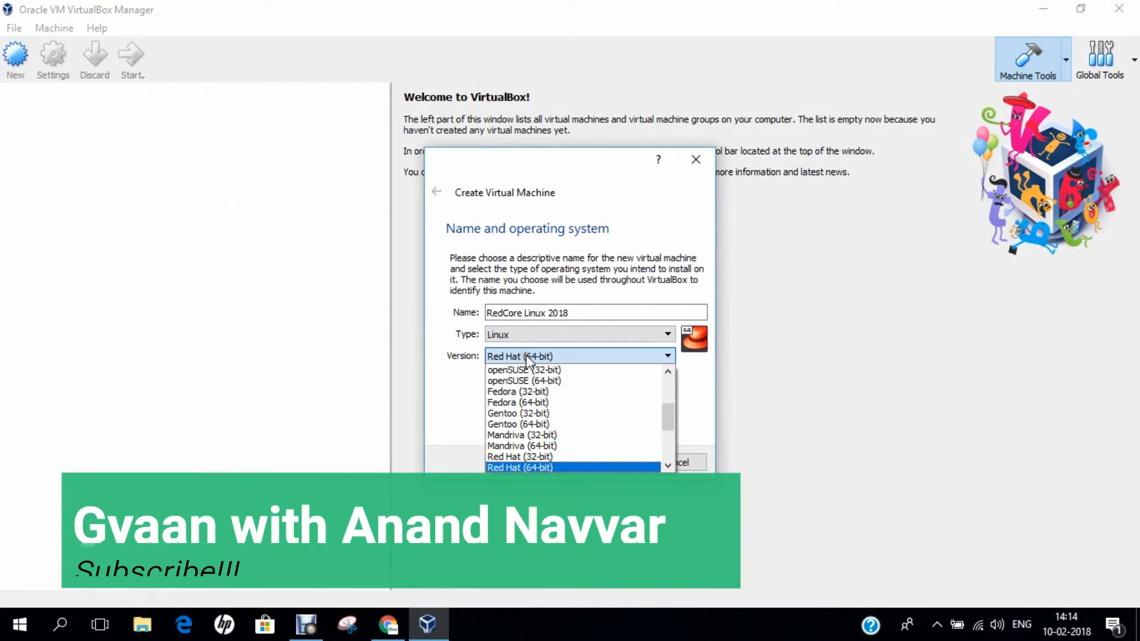
{"action": "key", "text": "Up"}
{"action": "key", "text": "Up"}
{"action": "key", "text": "Up"}
{"action": "key", "text": "Up"}
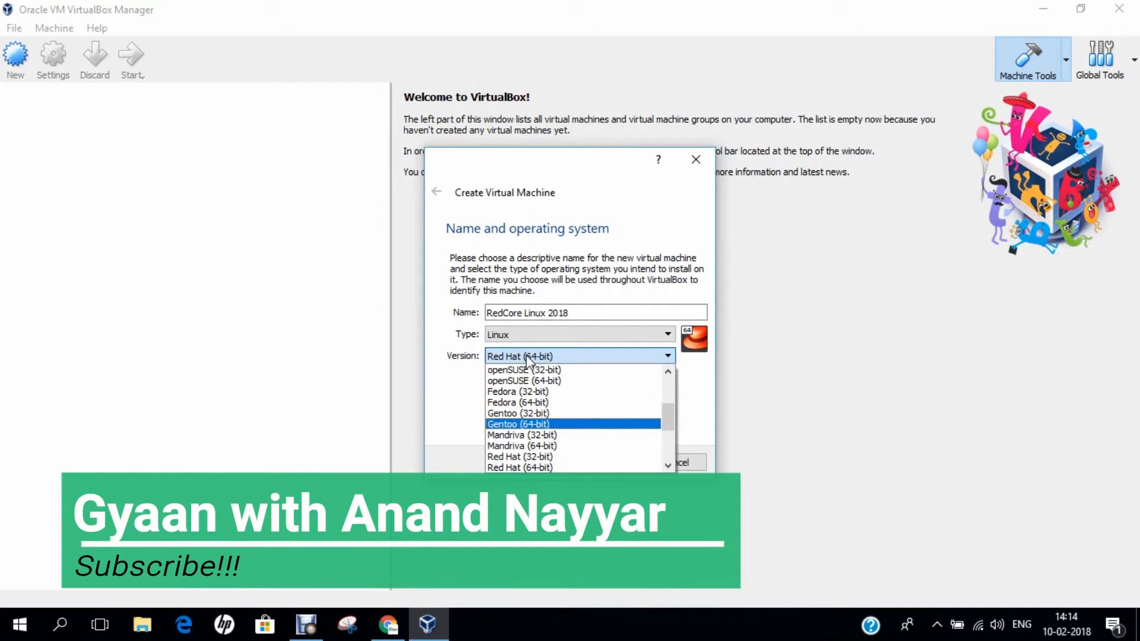
{"action": "key", "text": "Return"}
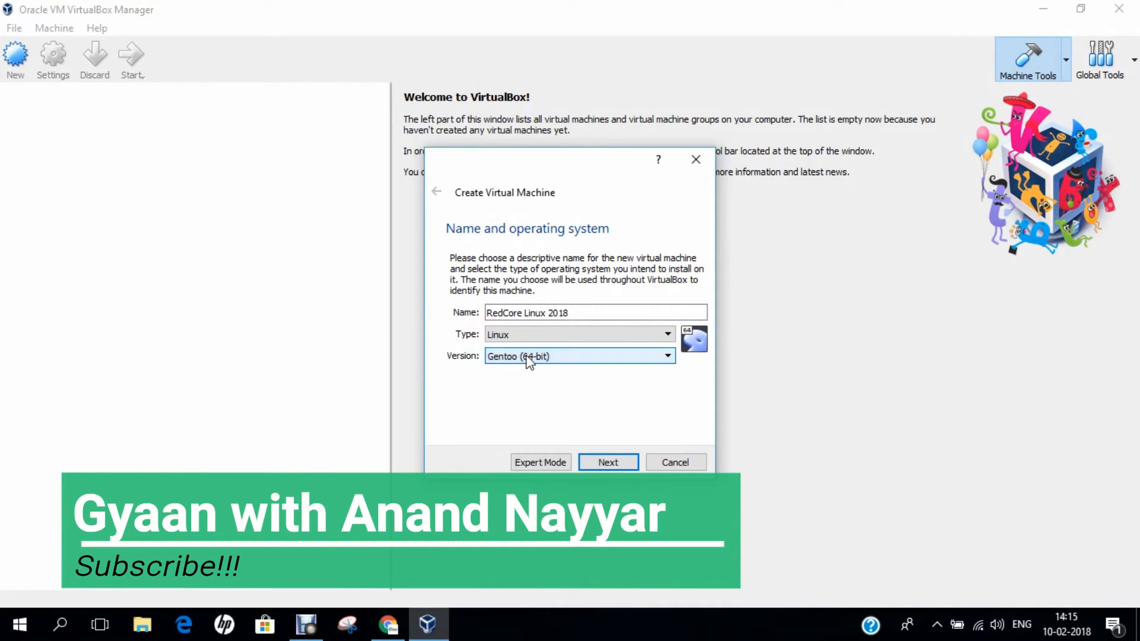
{"action": "left_click", "coordinate": [609, 464]}
- Raise the machine's memory from 1024 MB to 2048 MB
{"action": "left_click", "coordinate": [668, 312]}
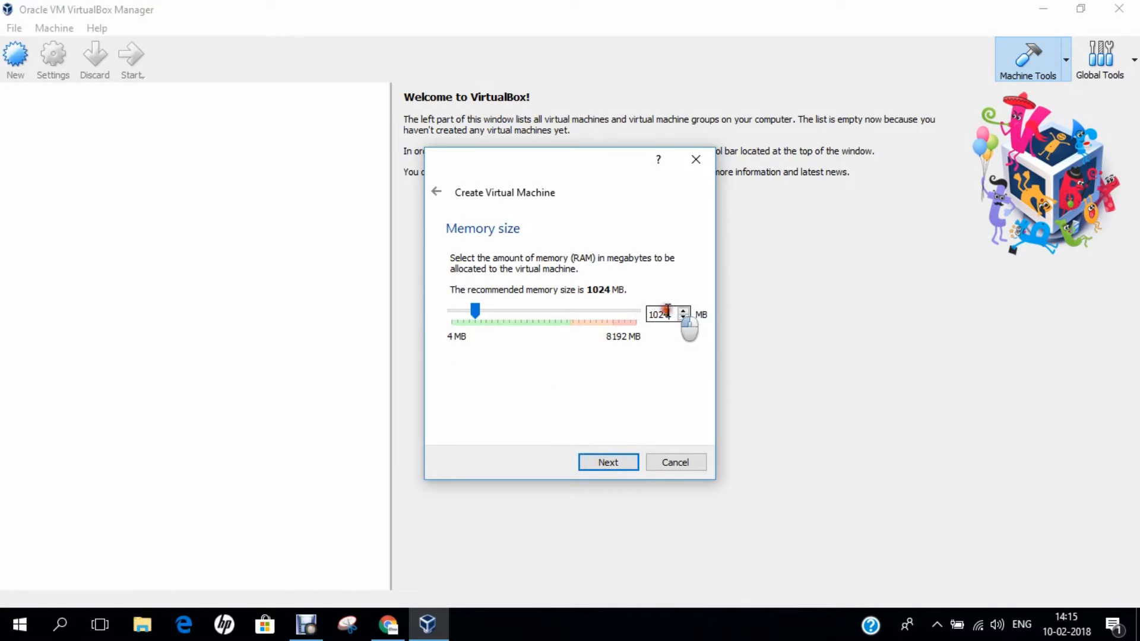
{"action": "double_click", "coordinate": [668, 312]}
{"action": "type", "text": "2048"}
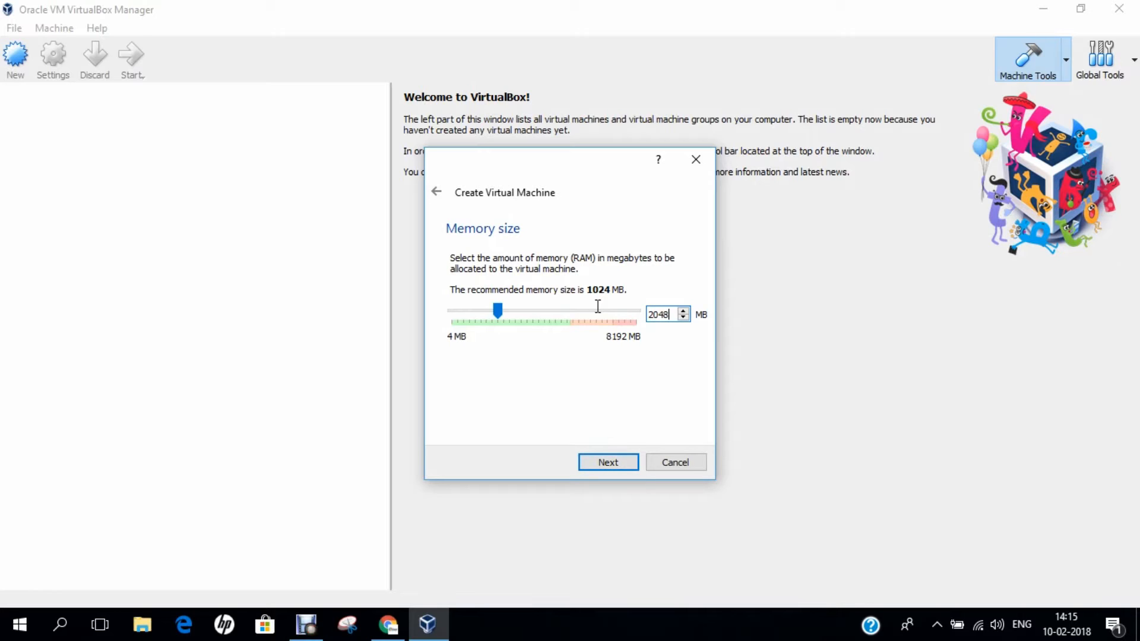
{"action": "left_click", "coordinate": [604, 462]}
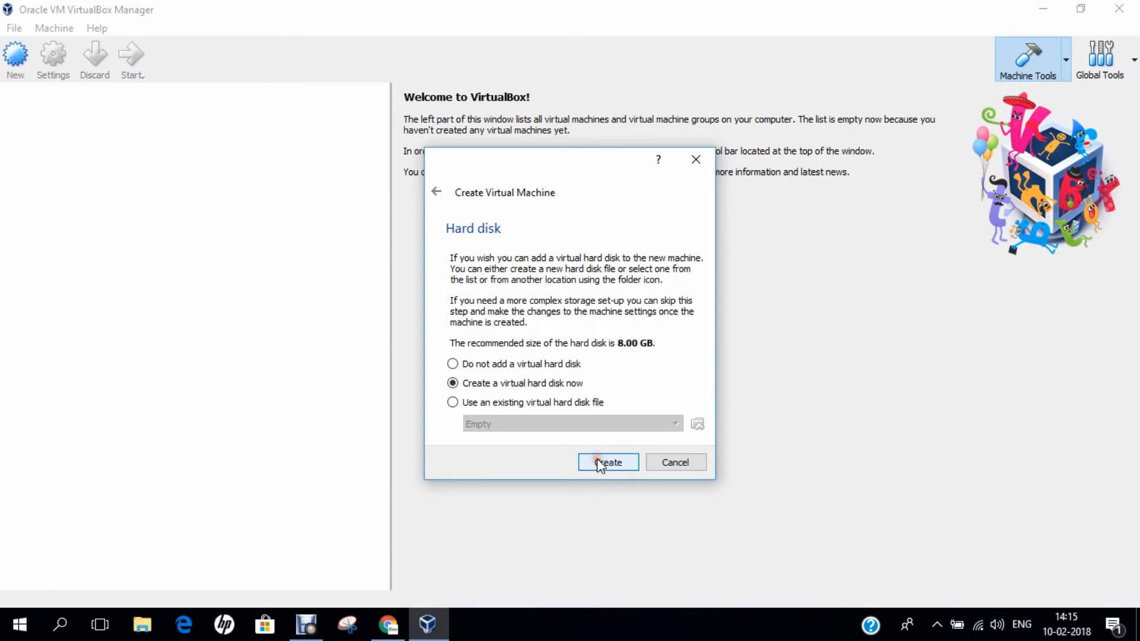
- Create a new 30.00 GB VDI virtual hard disk to finish the RedCore Linux 2018 machine
{"action": "left_click", "coordinate": [605, 463]}
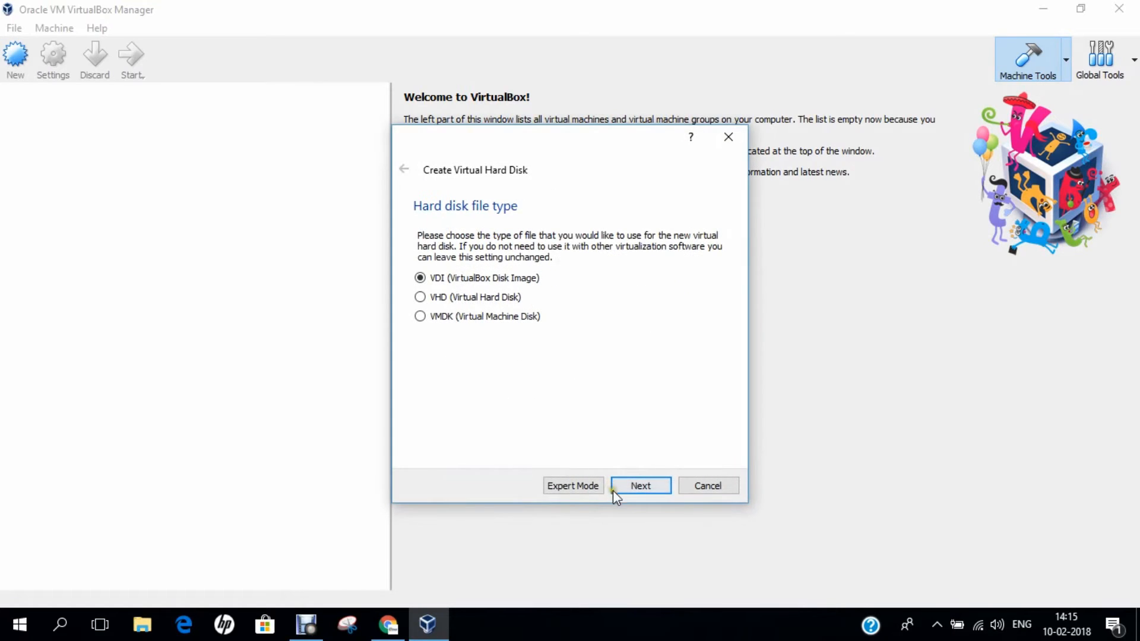
{"action": "left_click", "coordinate": [629, 487]}
{"action": "left_click", "coordinate": [629, 487]}
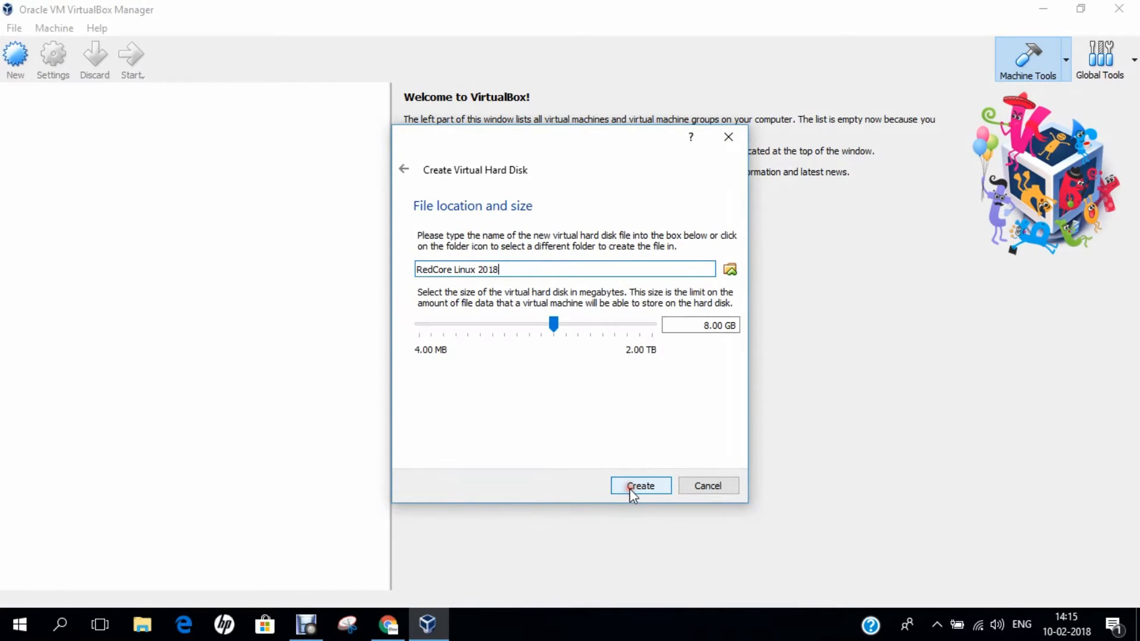
{"action": "left_click_drag", "start_coordinate": [709, 325], "coordinate": [700, 326]}
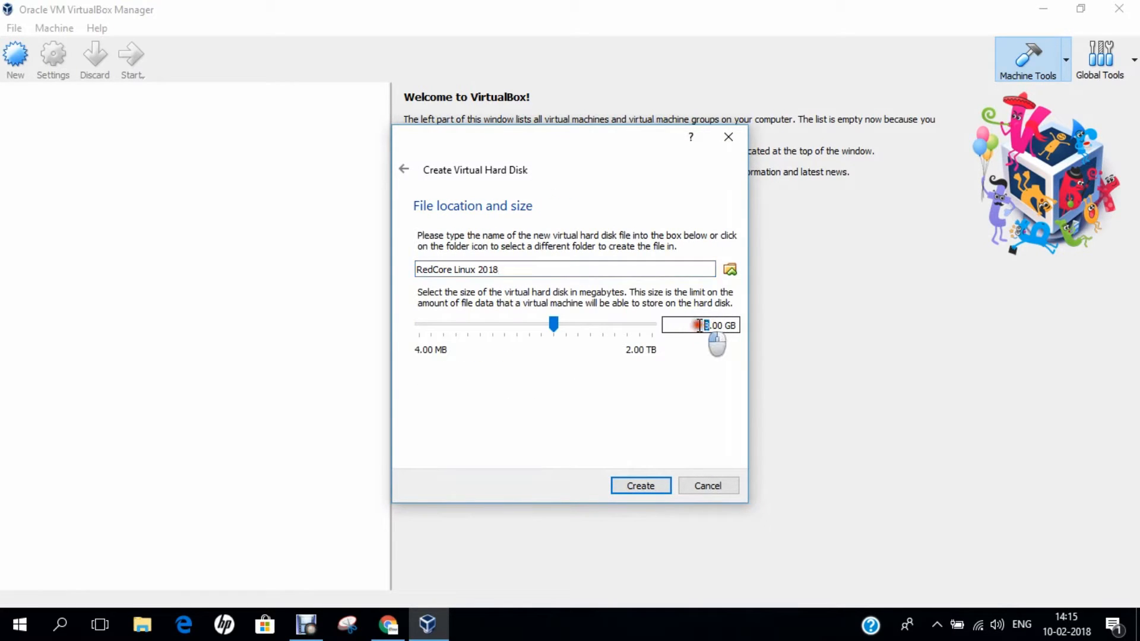
{"action": "type", "text": "30"}
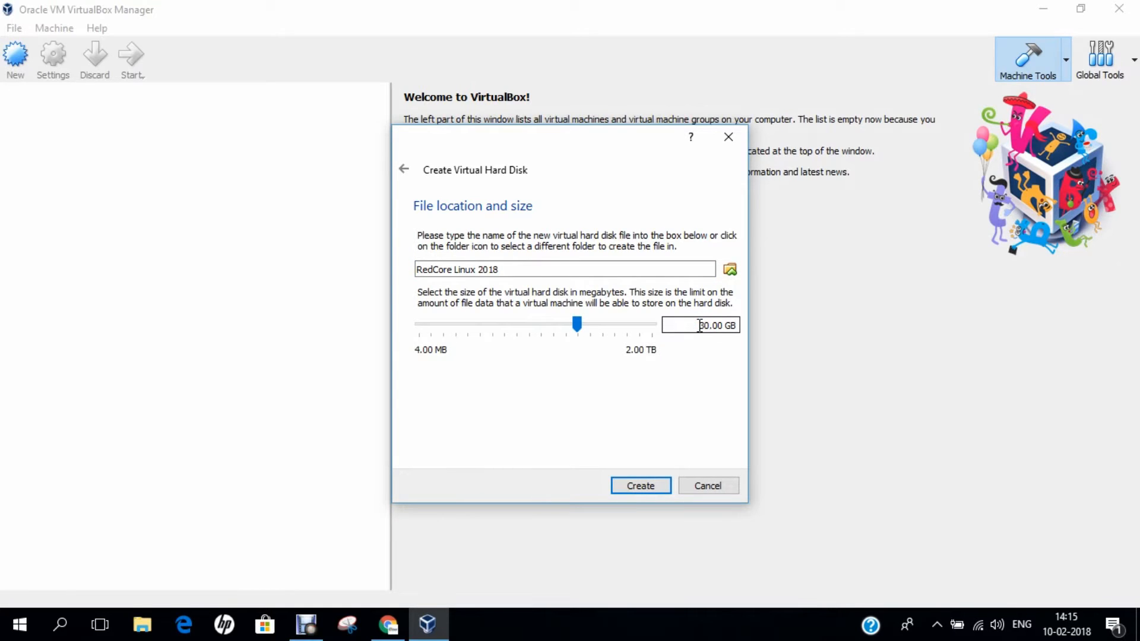
{"action": "left_click", "coordinate": [640, 485]}
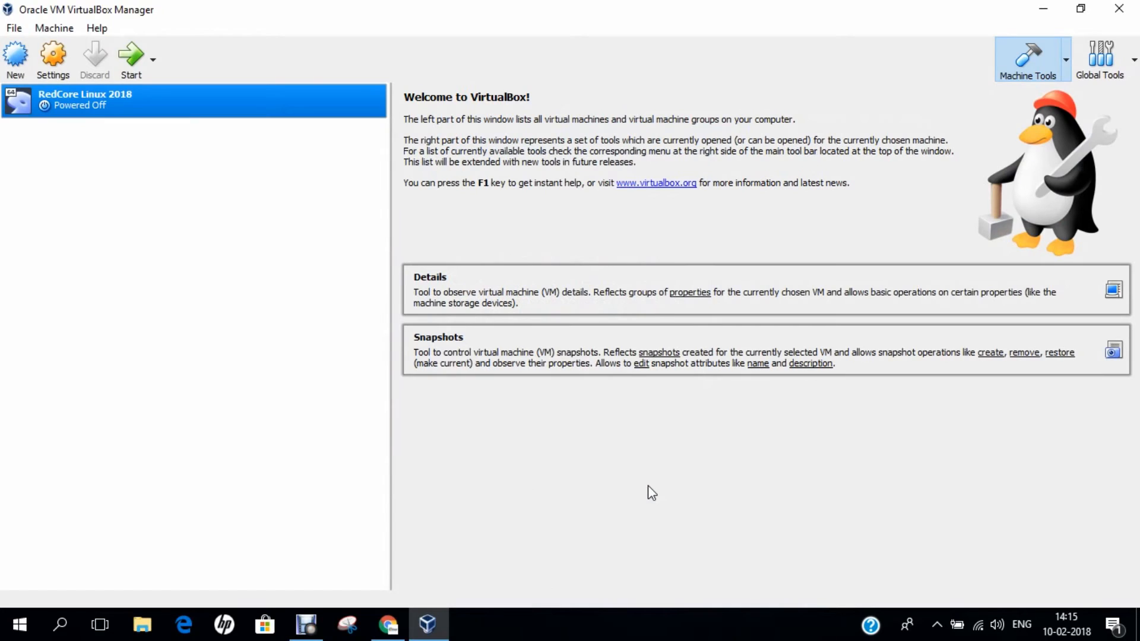
- Reopen the RedCore Linux 2018 machine's settings from its context menu
{"action": "left_click", "coordinate": [59, 74]}
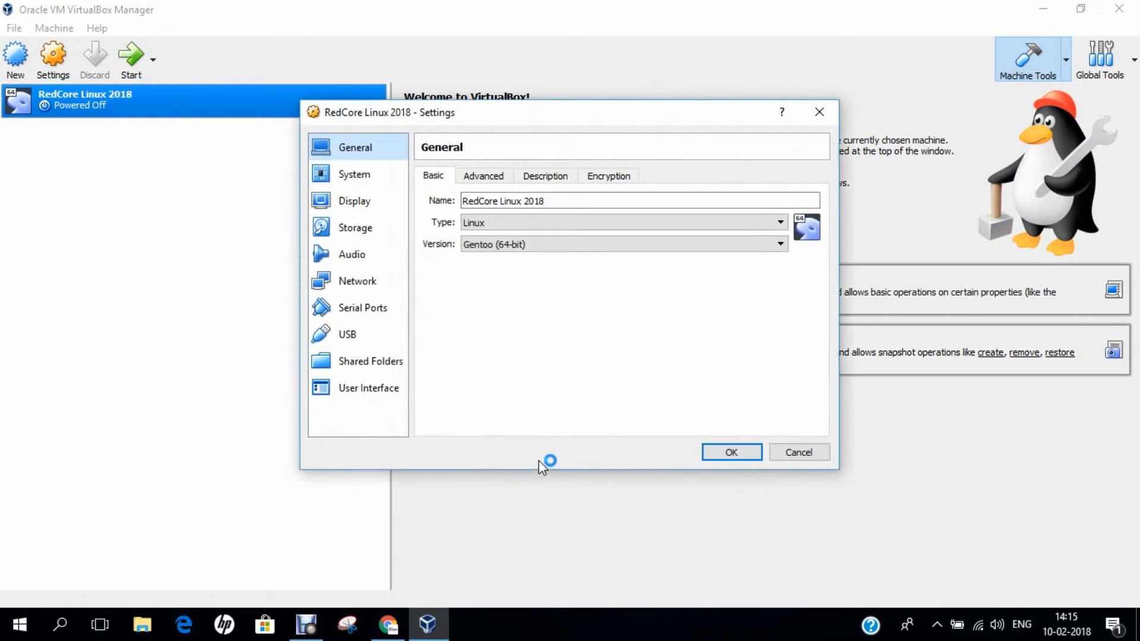
{"action": "left_click", "coordinate": [792, 456]}
{"action": "right_click", "coordinate": [95, 105]}
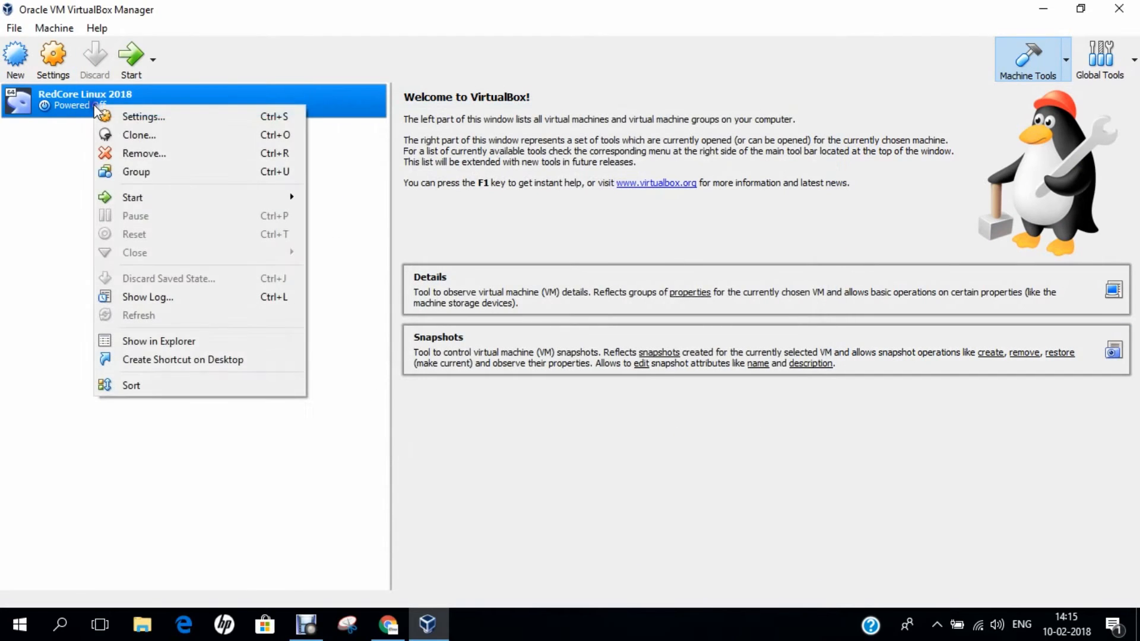
{"action": "left_click", "coordinate": [119, 117]}
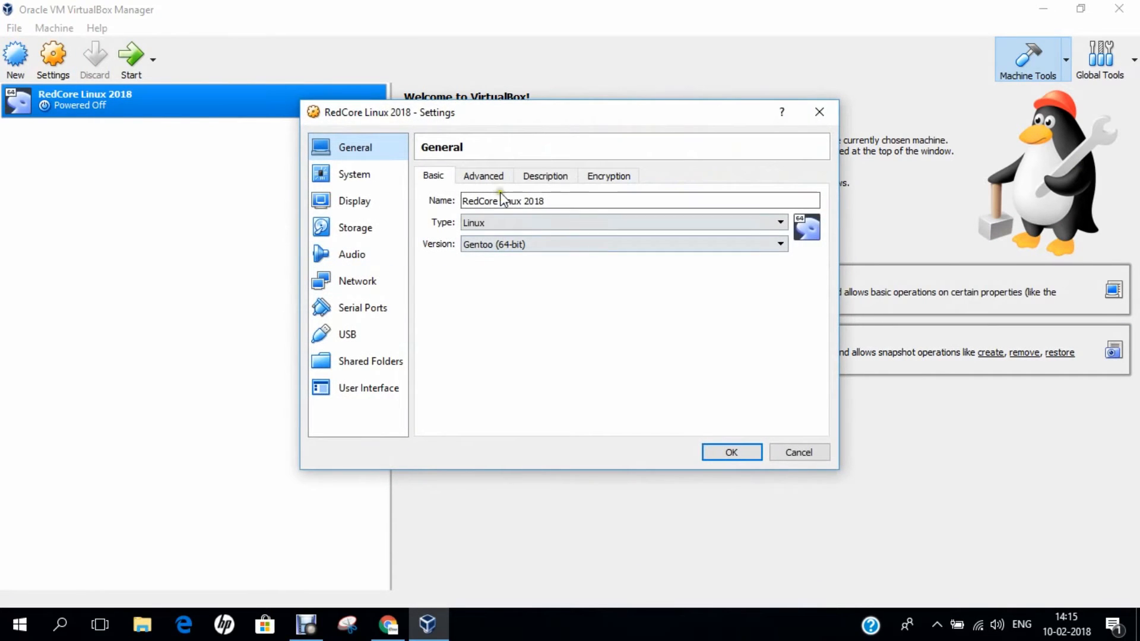
- Set Shared Clipboard and Drag'n'Drop to Bidirectional under General > Advanced
{"action": "left_click", "coordinate": [491, 177]}
{"action": "left_click", "coordinate": [523, 224]}
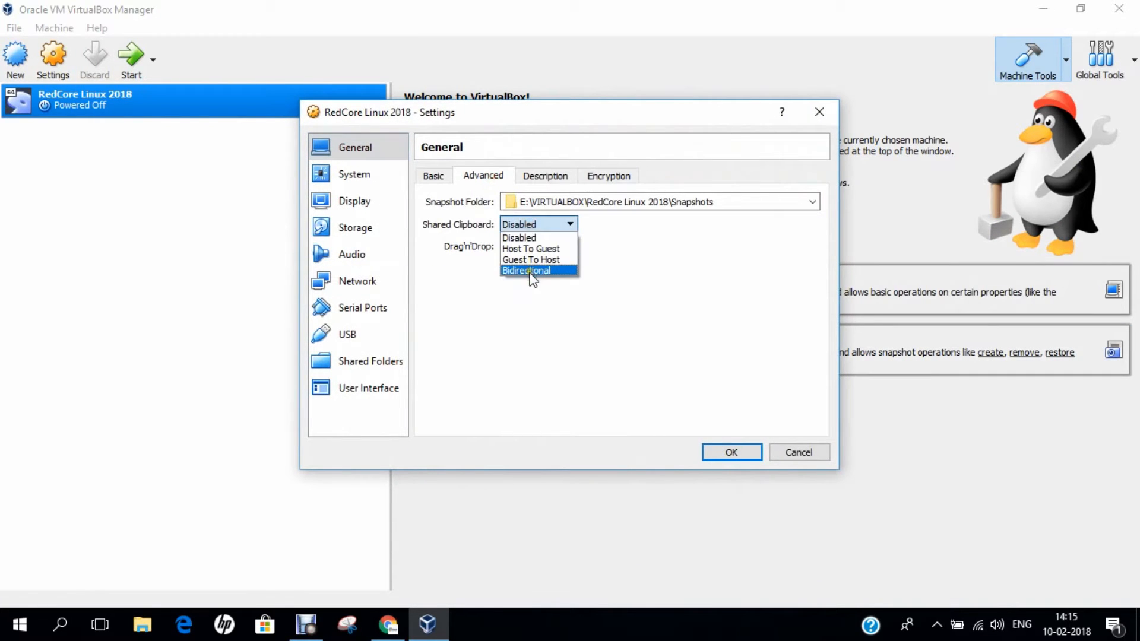
{"action": "left_click", "coordinate": [530, 269]}
{"action": "left_click", "coordinate": [522, 245]}
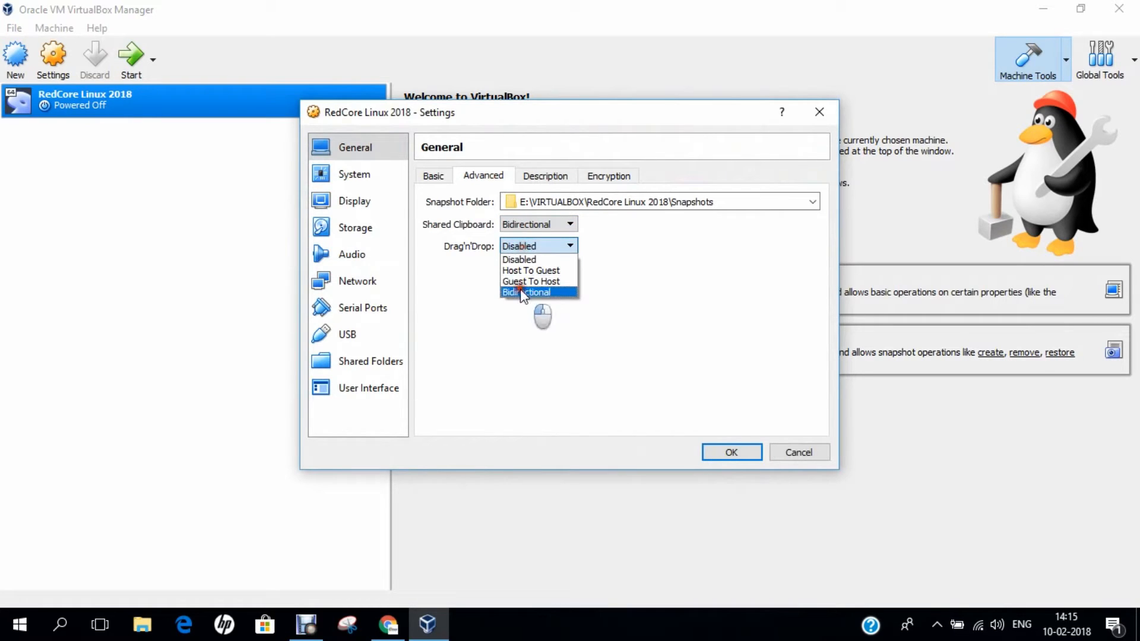
{"action": "left_click", "coordinate": [522, 292]}
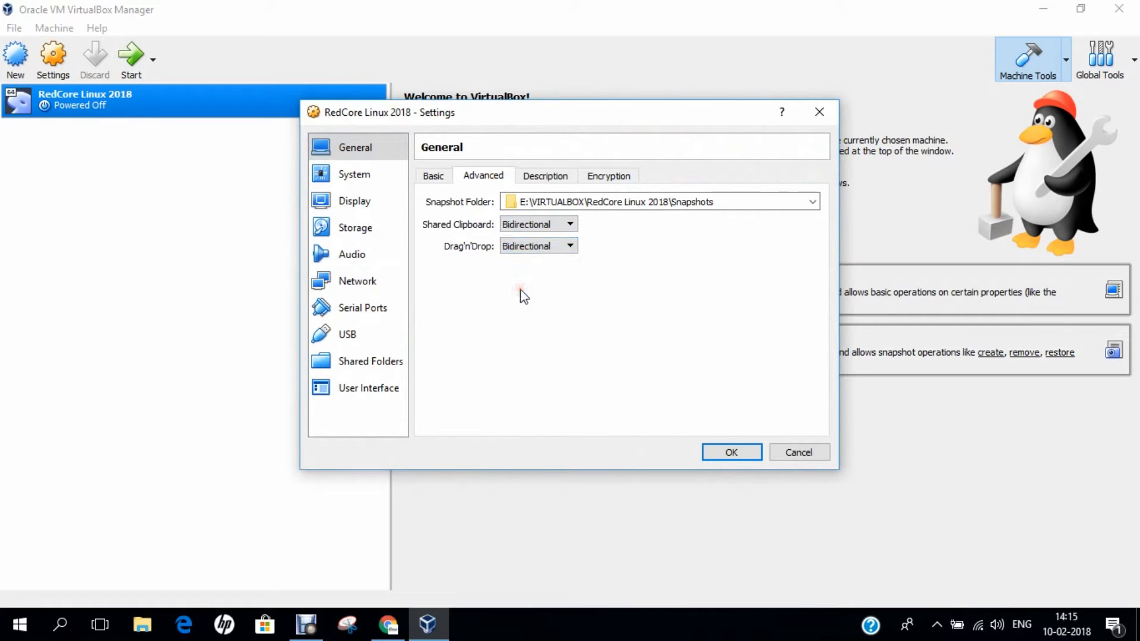
- Look at the empty Description field, then go to the System settings
{"action": "left_click", "coordinate": [541, 178]}
{"action": "left_click", "coordinate": [541, 175]}
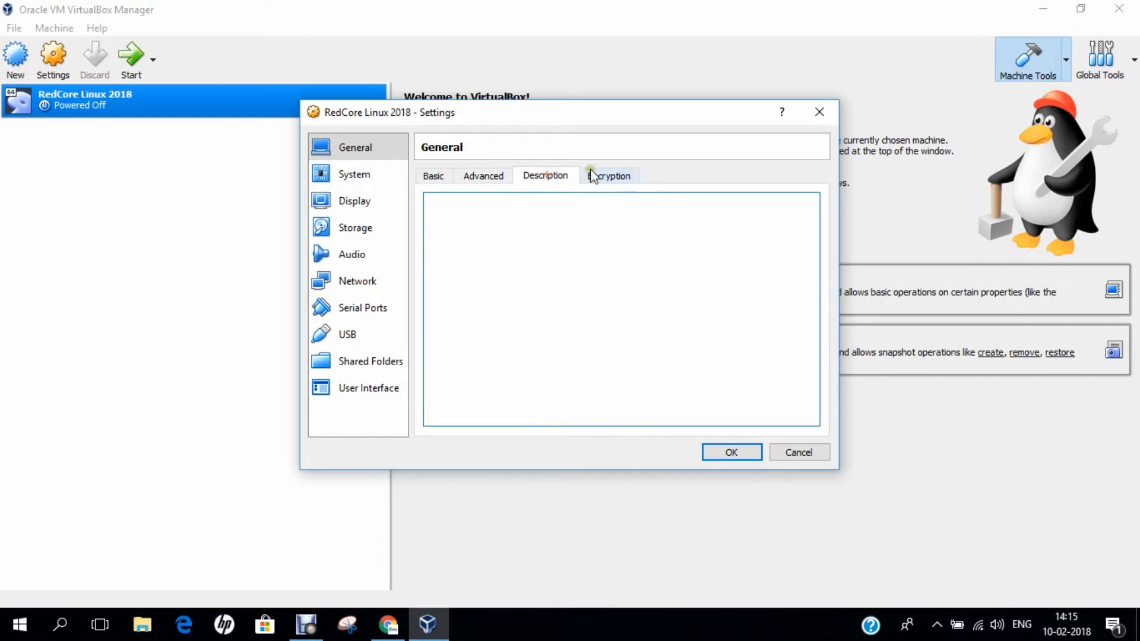
{"action": "left_click", "coordinate": [553, 285]}
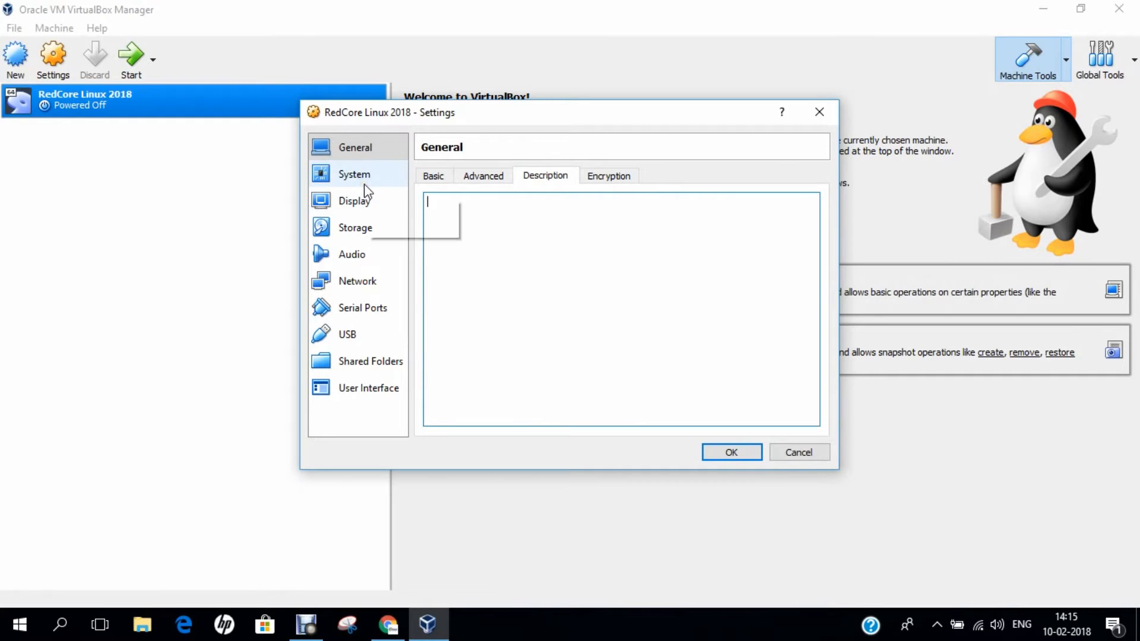
{"action": "left_click", "coordinate": [364, 184]}
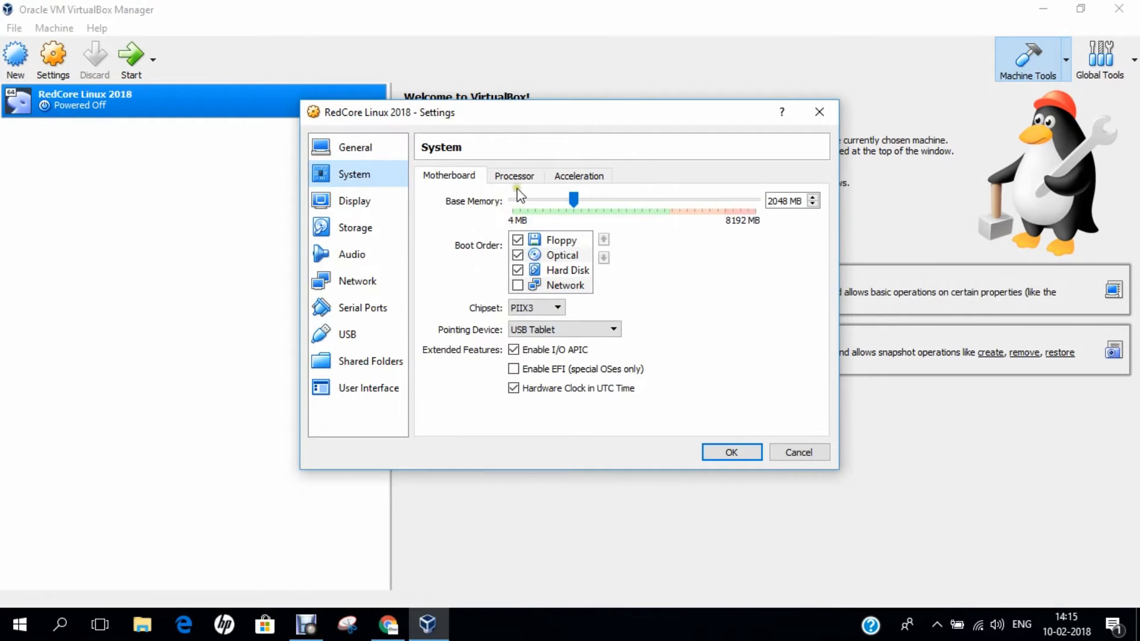
- Remove Floppy from the boot order and place Hard Disk before Optical
{"action": "left_click", "coordinate": [518, 240]}
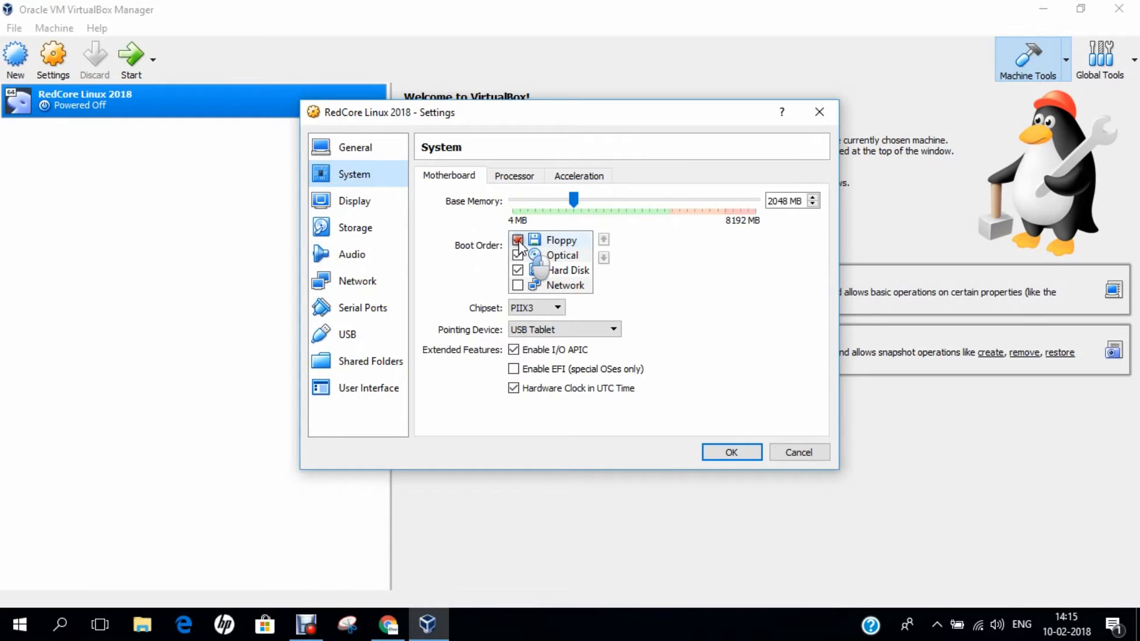
{"action": "left_click", "coordinate": [549, 255]}
{"action": "left_click", "coordinate": [604, 257]}
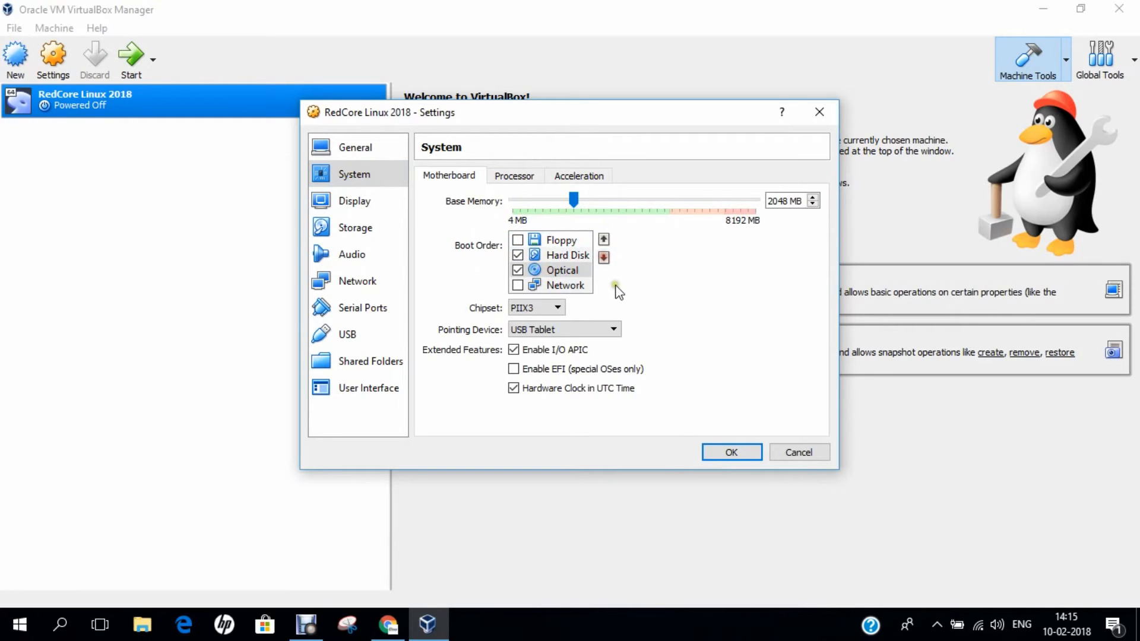
- Give the VM 2 processors with PAE/NX enabled, then pass through Display to Storage
{"action": "left_click", "coordinate": [514, 175]}
{"action": "left_click", "coordinate": [813, 196]}
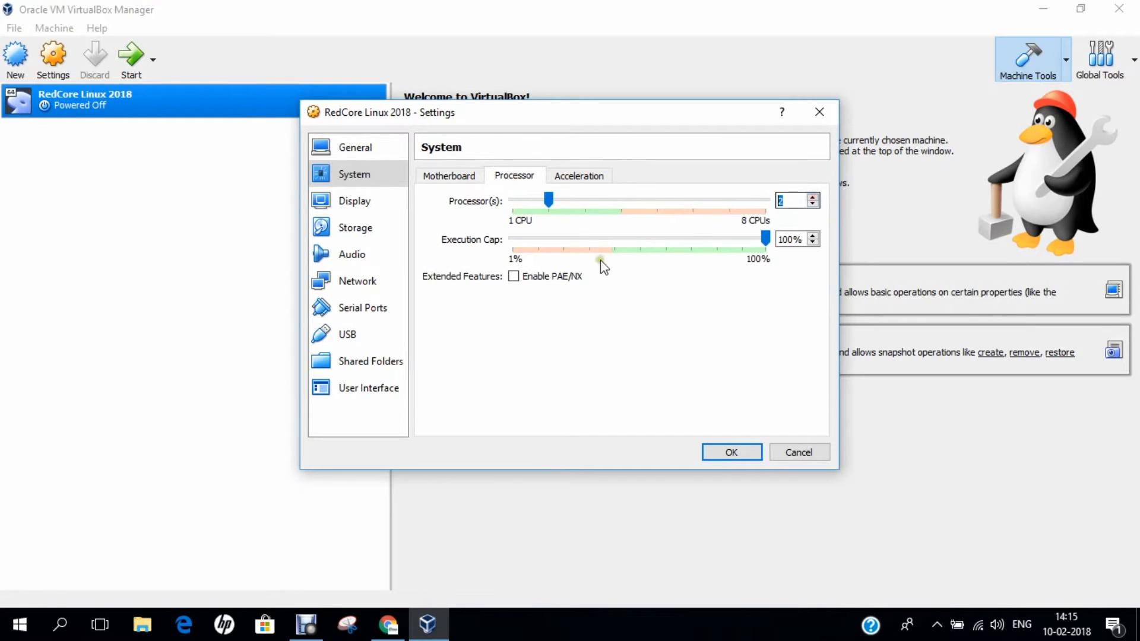
{"action": "left_click", "coordinate": [514, 277]}
{"action": "left_click", "coordinate": [354, 200]}
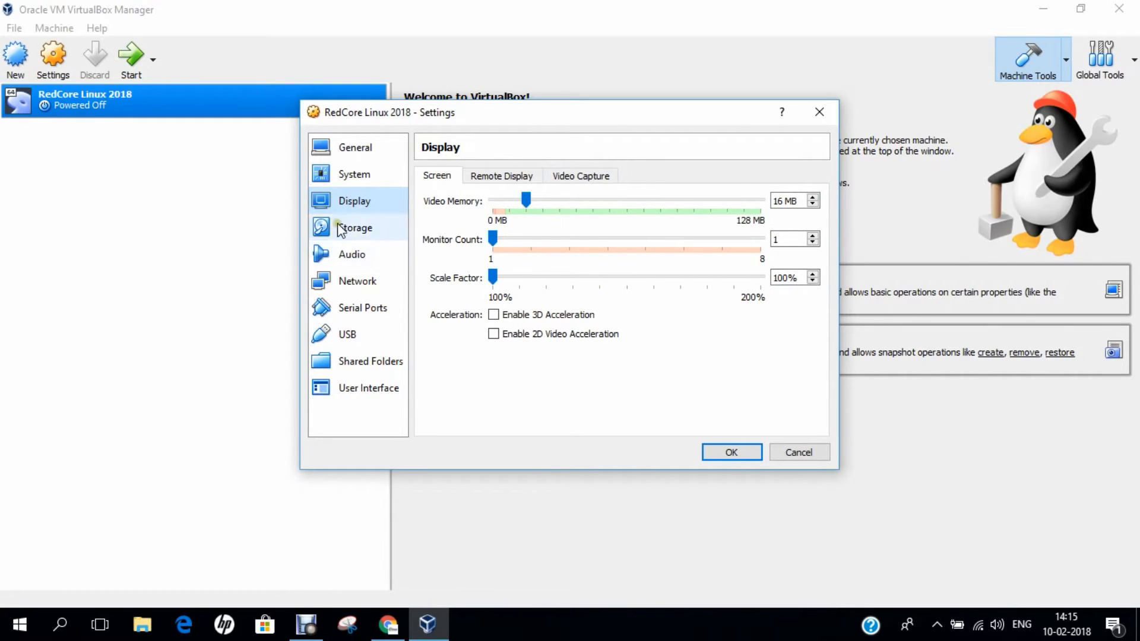
{"action": "left_click", "coordinate": [341, 228]}
- Attach Desktop > OPERATING SYSTEMS > Redcore.Linux.1801.LXQT.amd64.iso to the optical drive, check Network, and save
{"action": "left_click", "coordinate": [487, 212]}
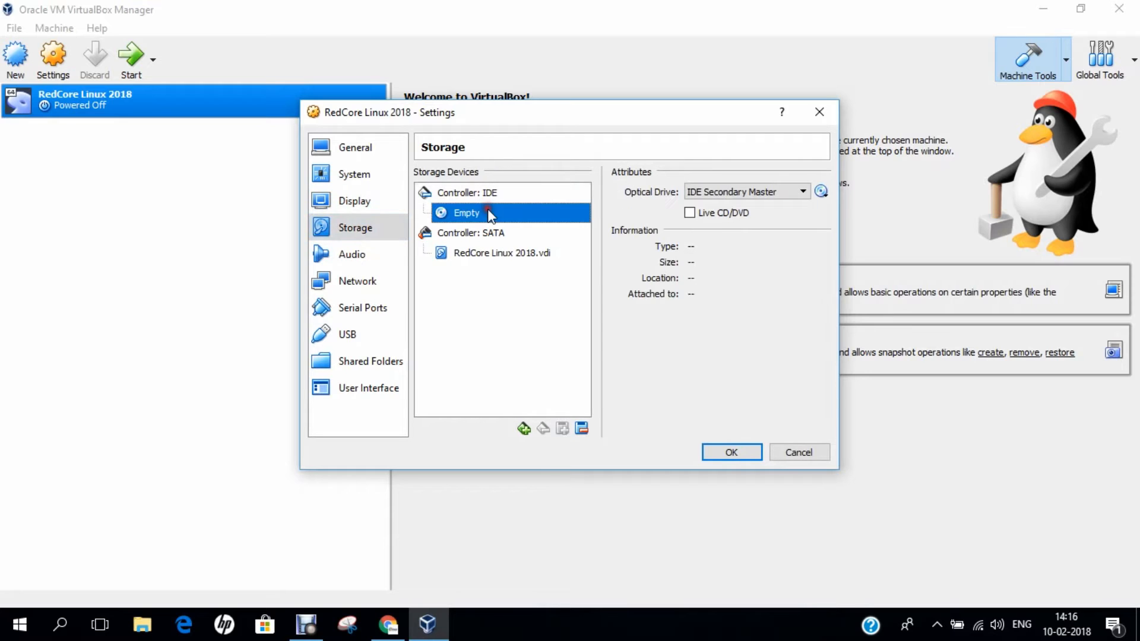
{"action": "left_click", "coordinate": [821, 191]}
{"action": "left_click", "coordinate": [838, 212]}
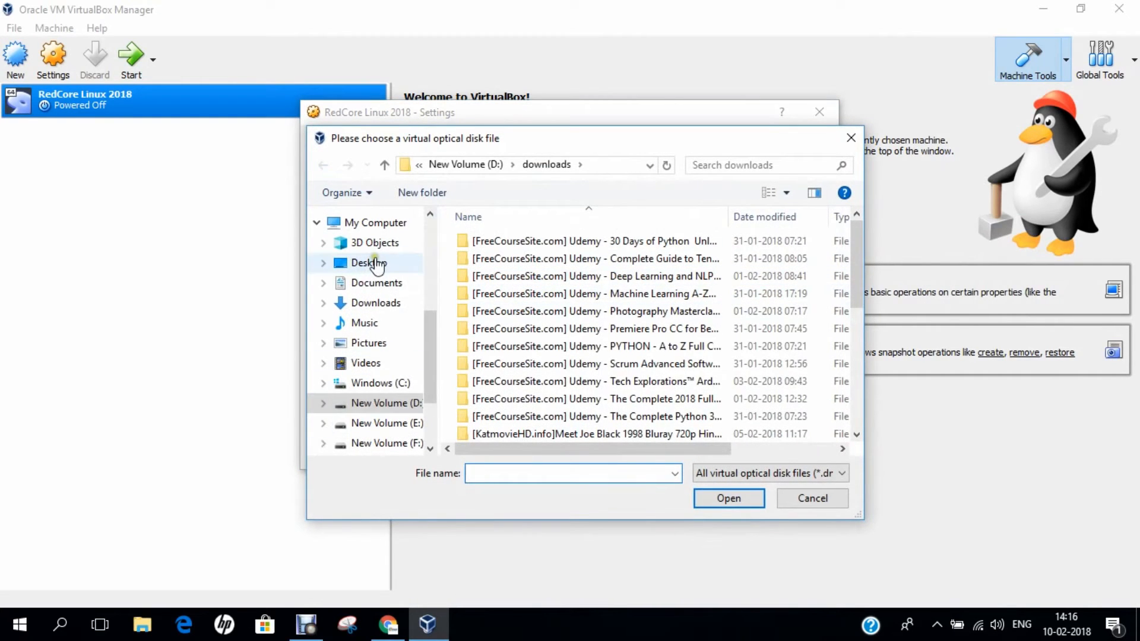
{"action": "left_click", "coordinate": [369, 263]}
{"action": "double_click", "coordinate": [517, 312]}
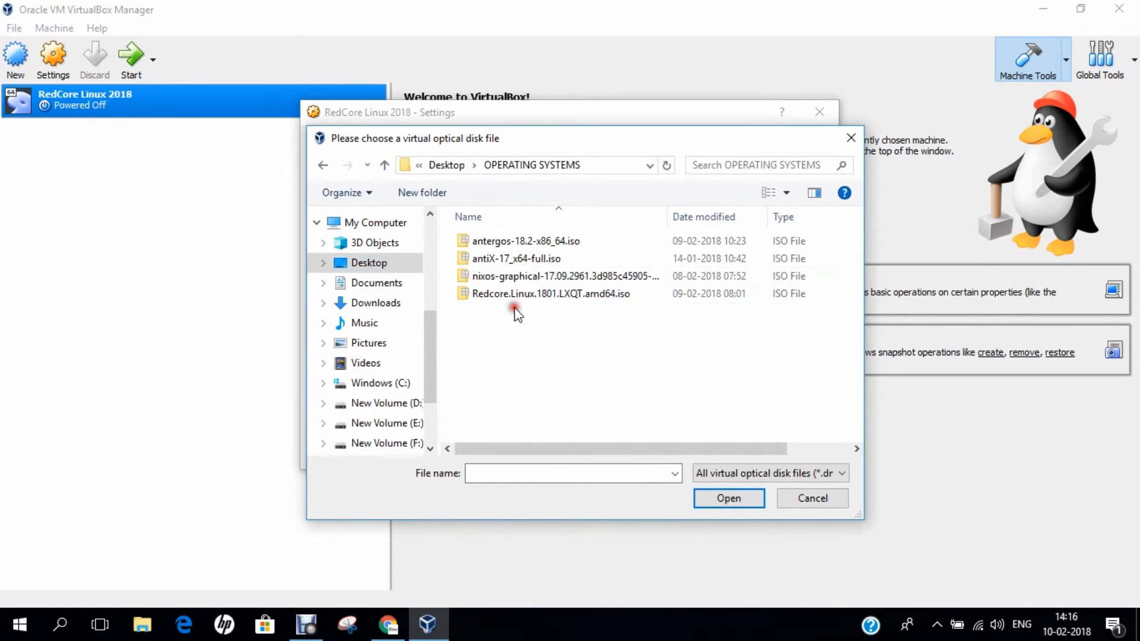
{"action": "left_click", "coordinate": [503, 295]}
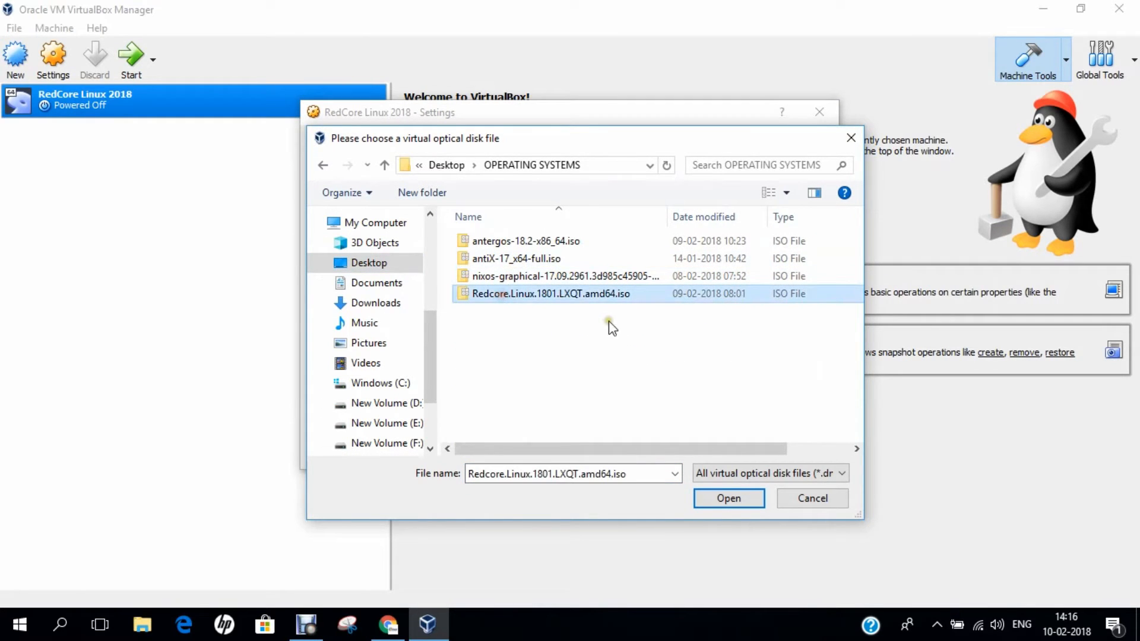
{"action": "left_click", "coordinate": [731, 497]}
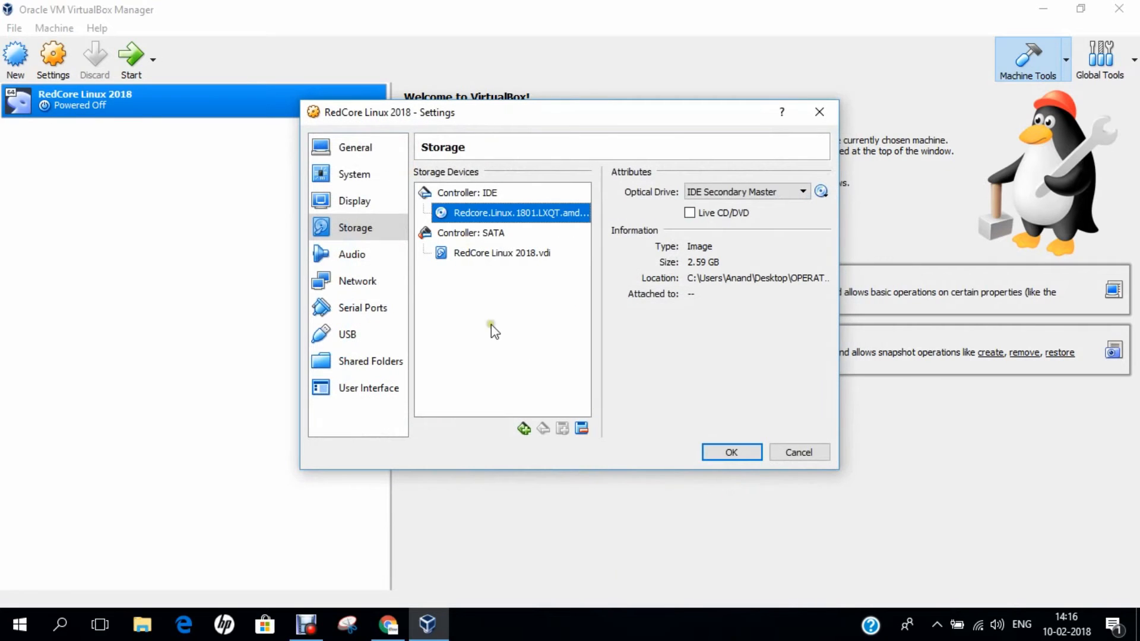
{"action": "left_click", "coordinate": [397, 280]}
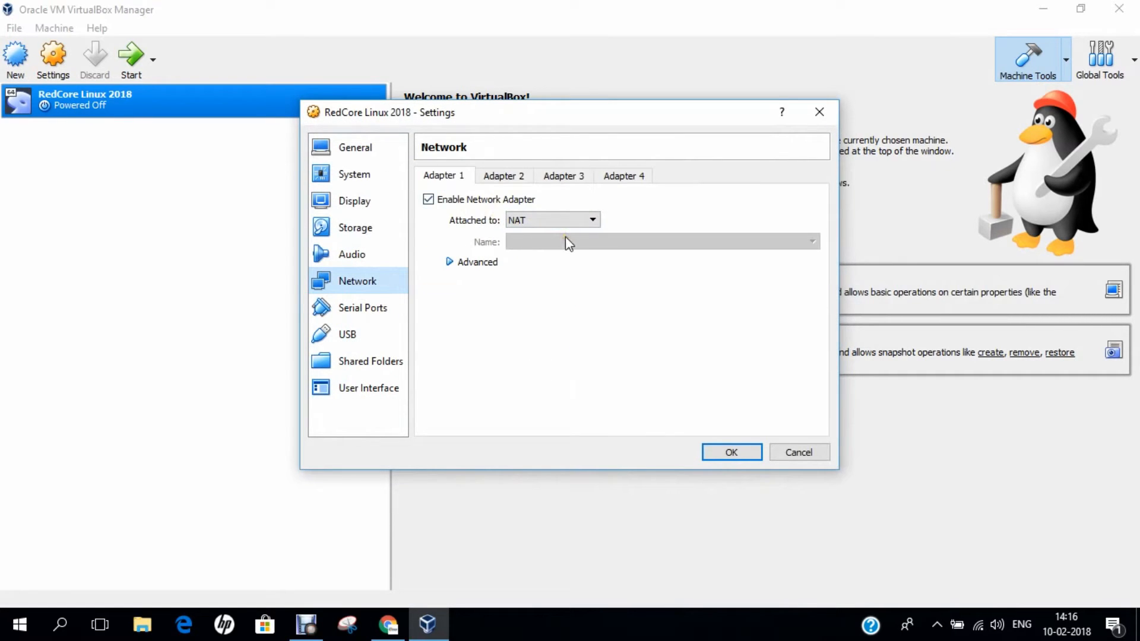
{"action": "left_click", "coordinate": [726, 454]}
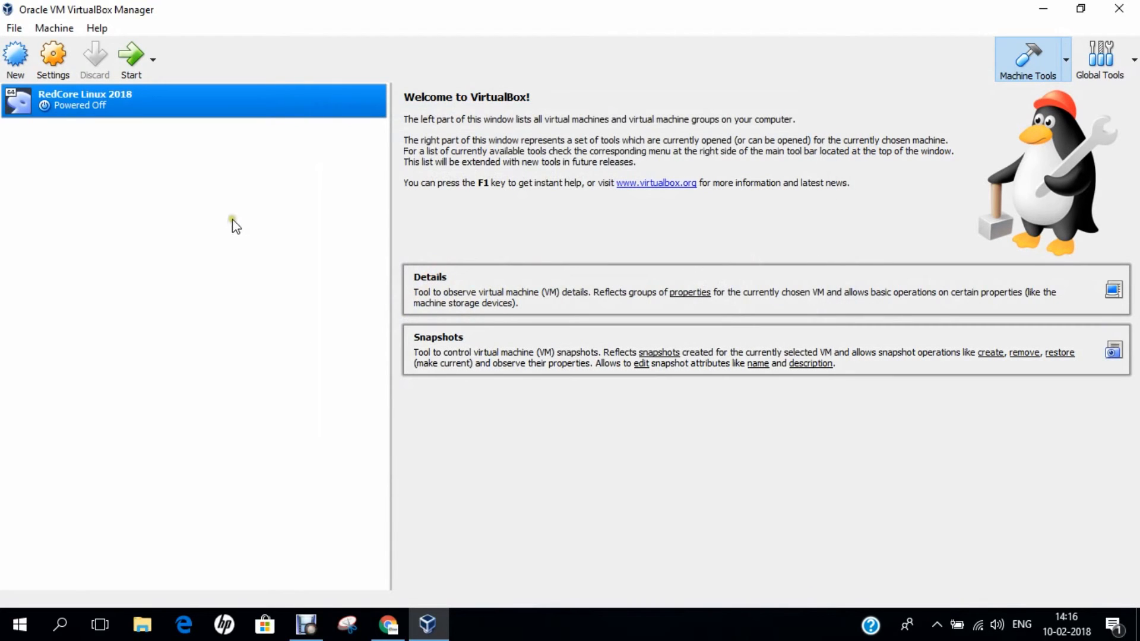
- Start the RedCore Linux 2018 VM, dismiss the auto-capture notice, and switch to full-screen mode
{"action": "left_click", "coordinate": [125, 69]}
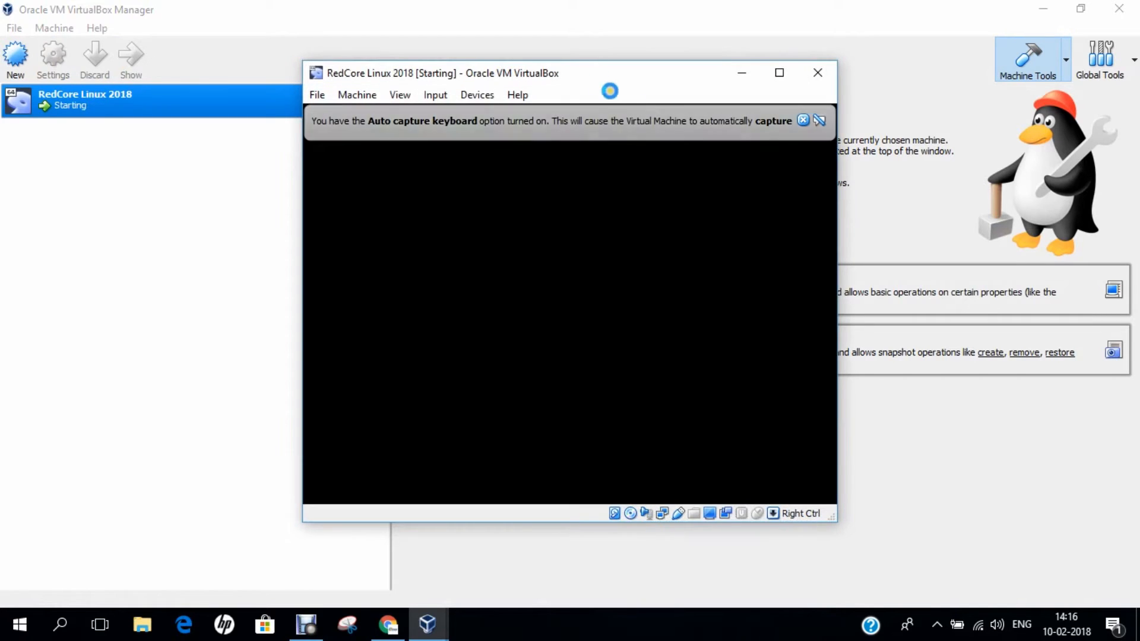
{"action": "left_click", "coordinate": [803, 119]}
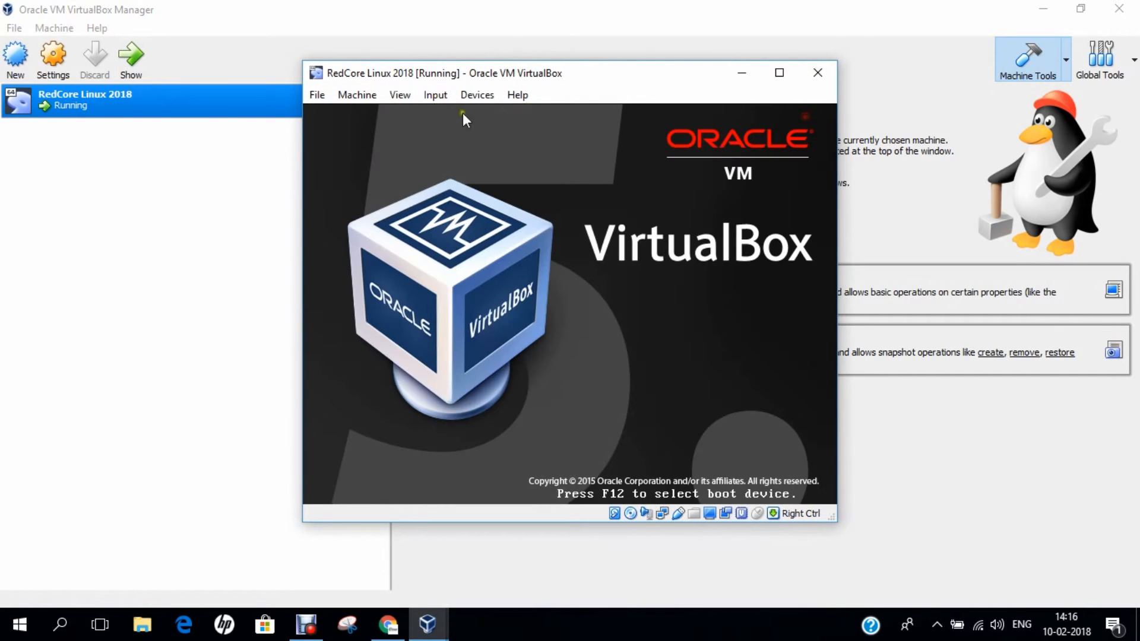
{"action": "left_click", "coordinate": [399, 96]}
{"action": "left_click", "coordinate": [411, 116]}
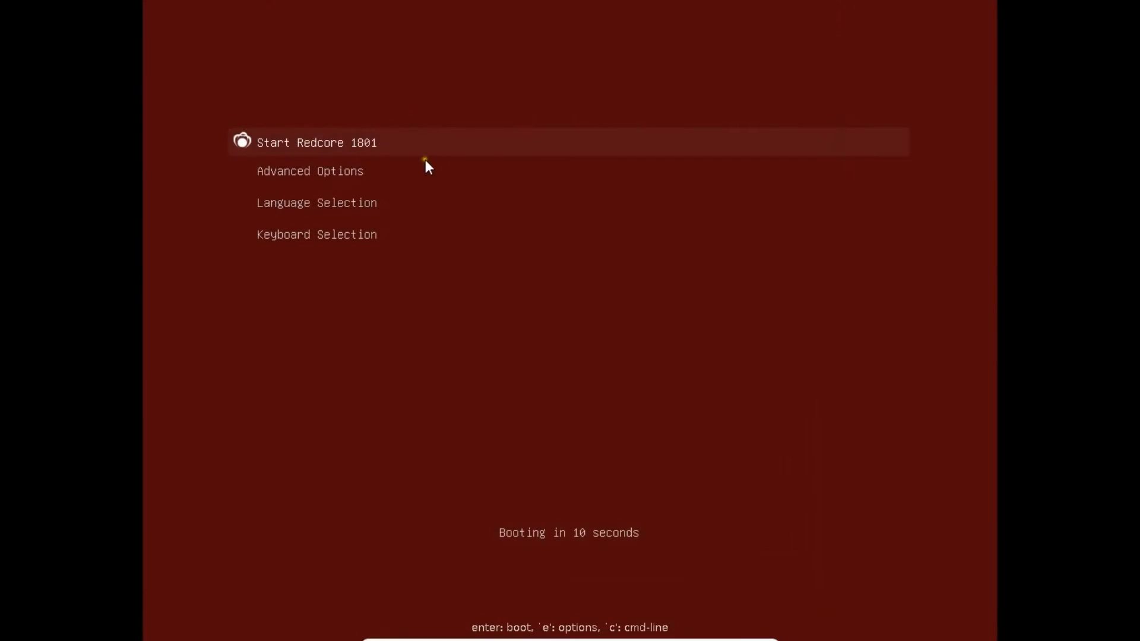
- Browse the Advanced Options and Language Selection entries, then boot Start Redcore 1801
{"action": "key", "text": "Down"}
{"action": "key", "text": "Down"}
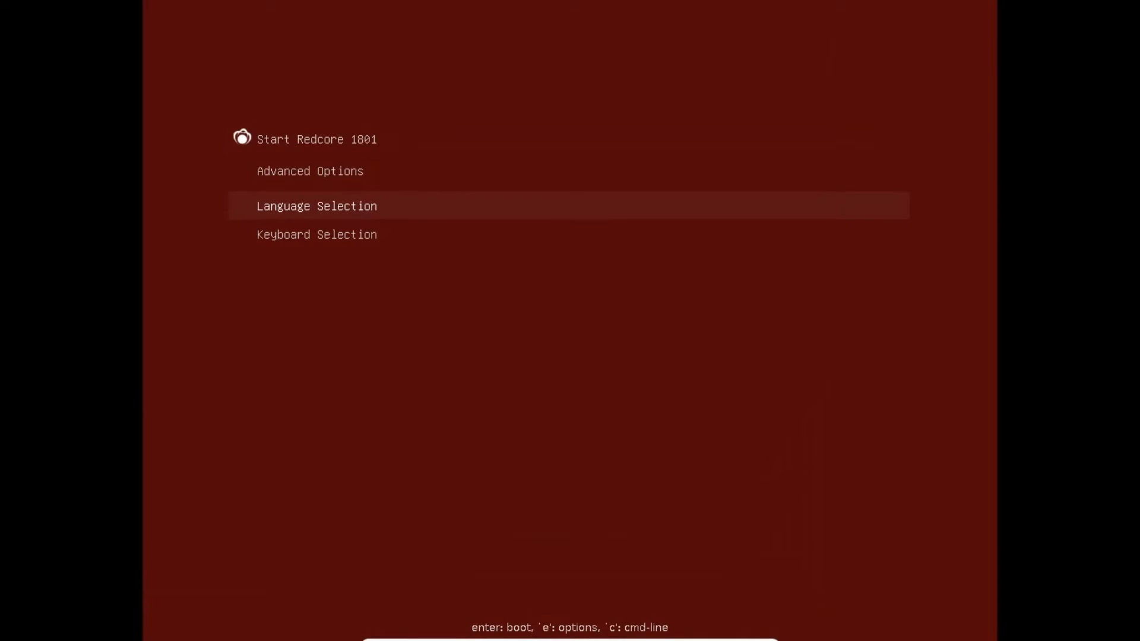
{"action": "key", "text": "Up"}
{"action": "key", "text": "Up"}
{"action": "key", "text": "Down"}
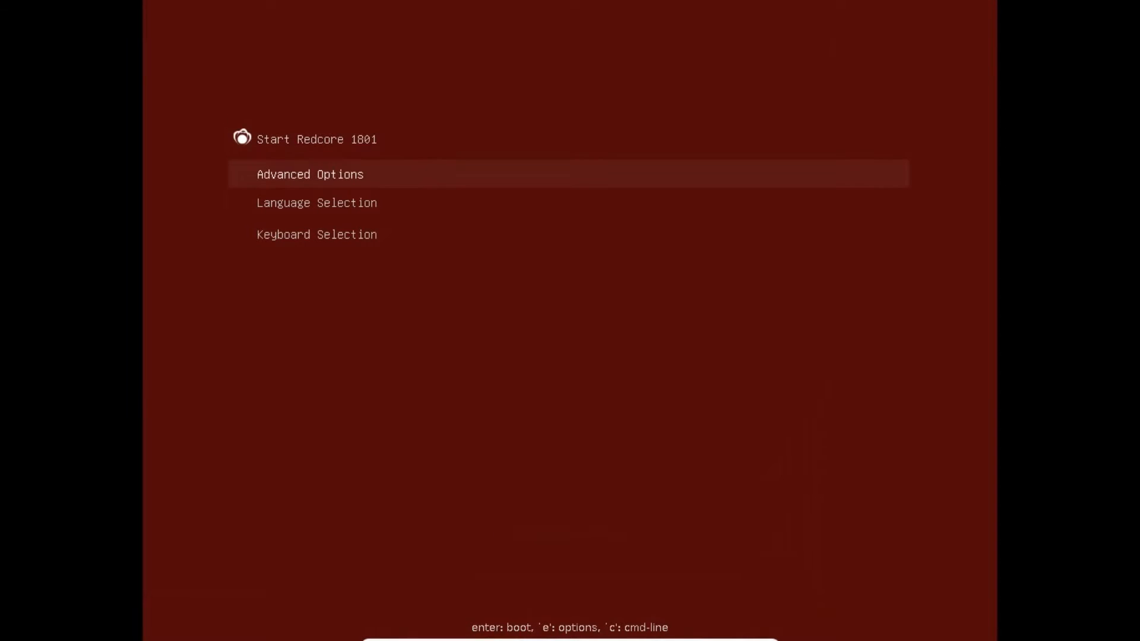
{"action": "key", "text": "Down"}
{"action": "key", "text": "Up"}
{"action": "key", "text": "Up"}
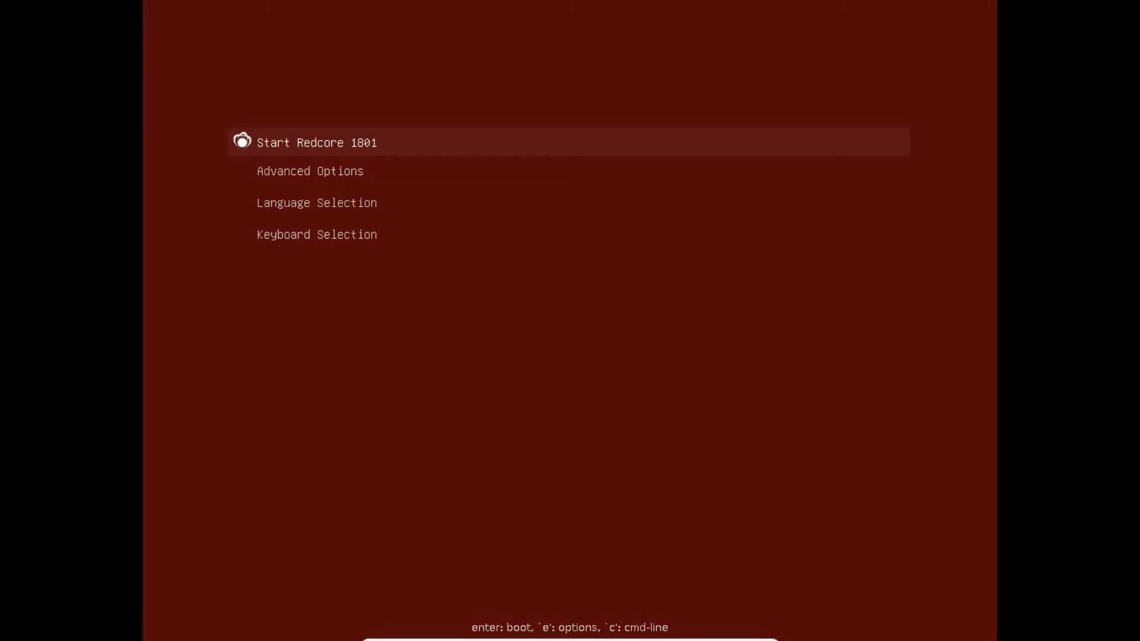
{"action": "key", "text": "Return"}
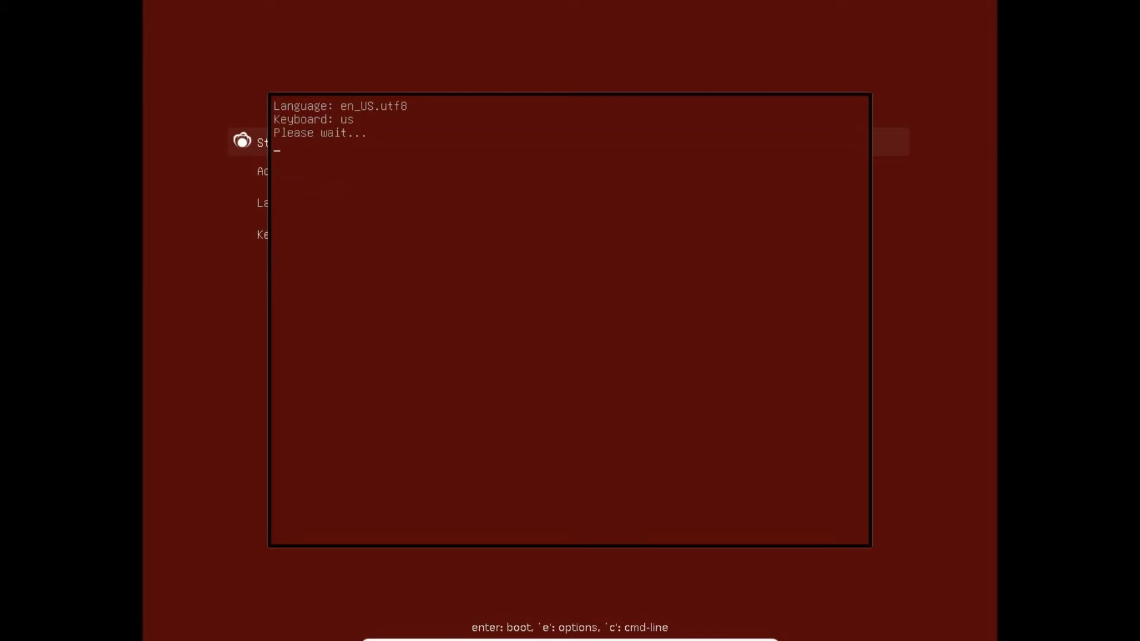
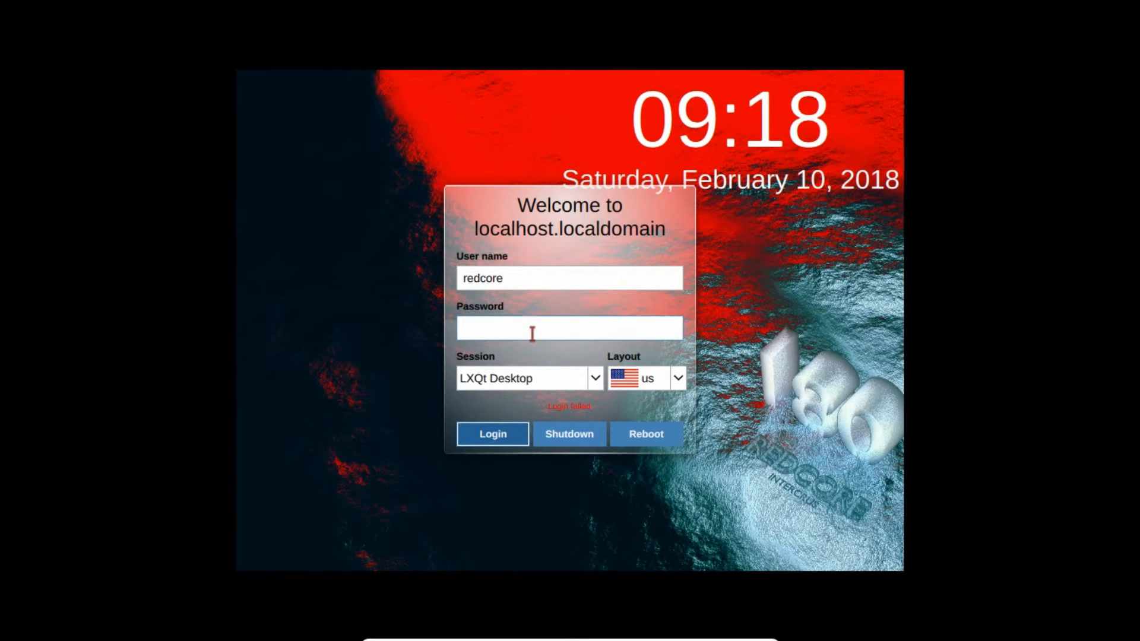
- Enter the live user's password and log in with the LXQt Desktop session
{"action": "left_click", "coordinate": [516, 330]}
{"action": "type", "text": "••"}
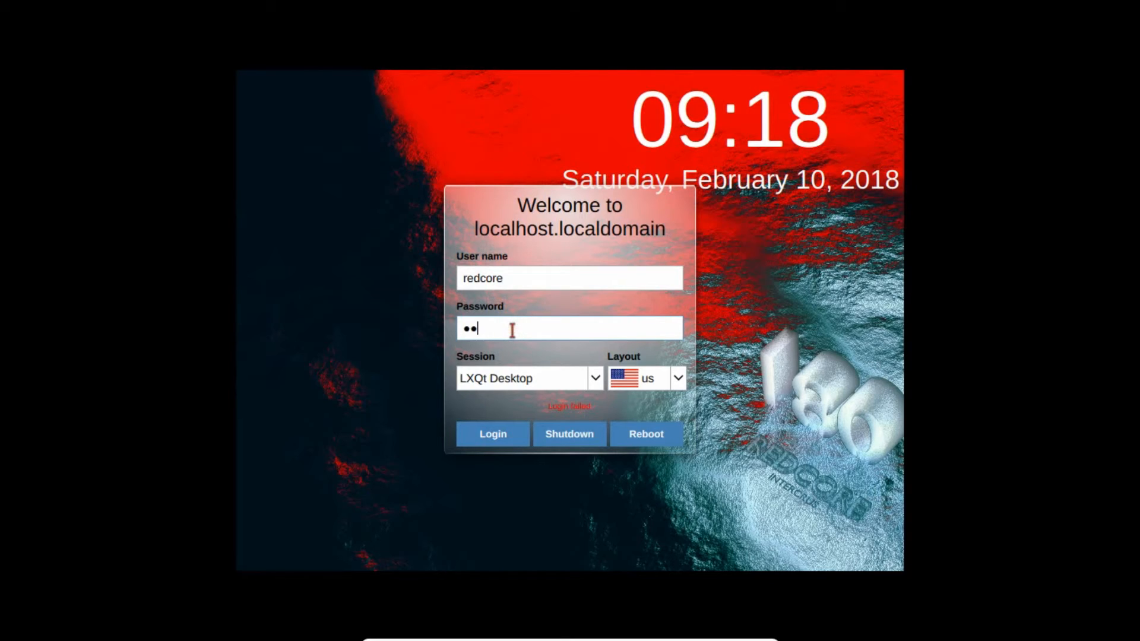
{"action": "type", "text": "•••••"}
{"action": "left_click", "coordinate": [494, 435]}
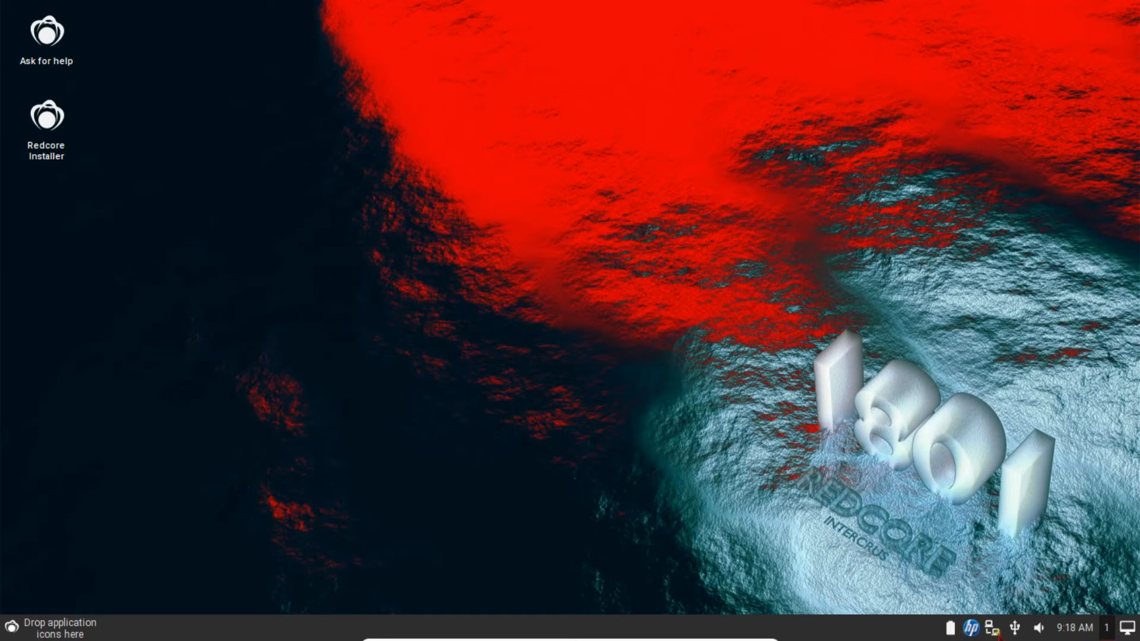
- Check the LXQt application menu, then launch the Redcore Installer from its desktop icon
{"action": "left_click", "coordinate": [6, 632]}
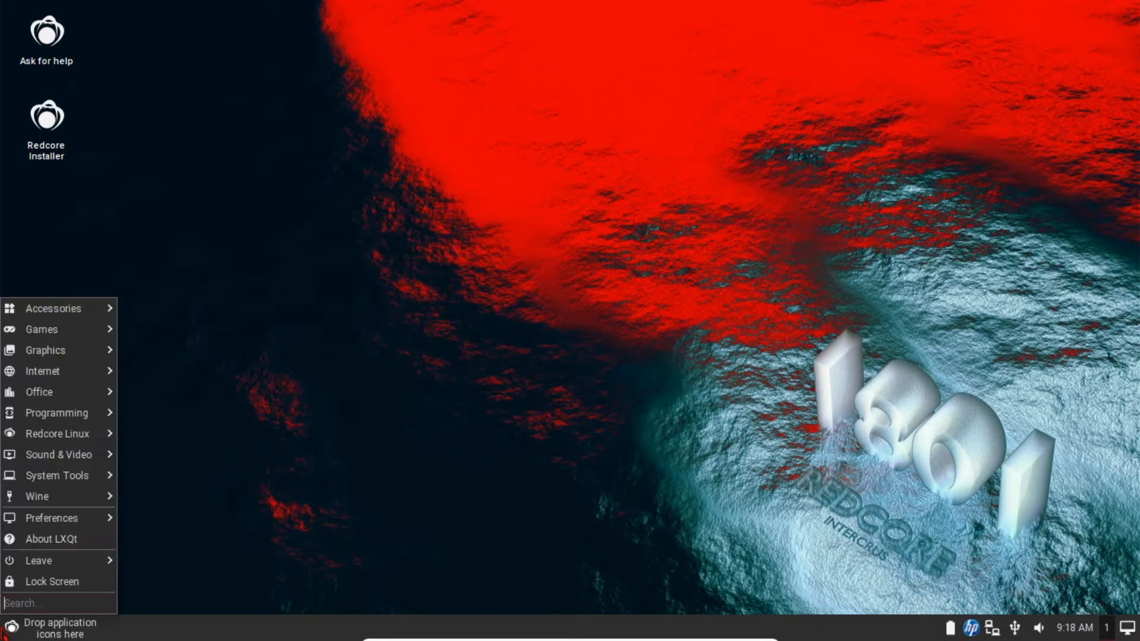
{"action": "mouse_move", "coordinate": [88, 311]}
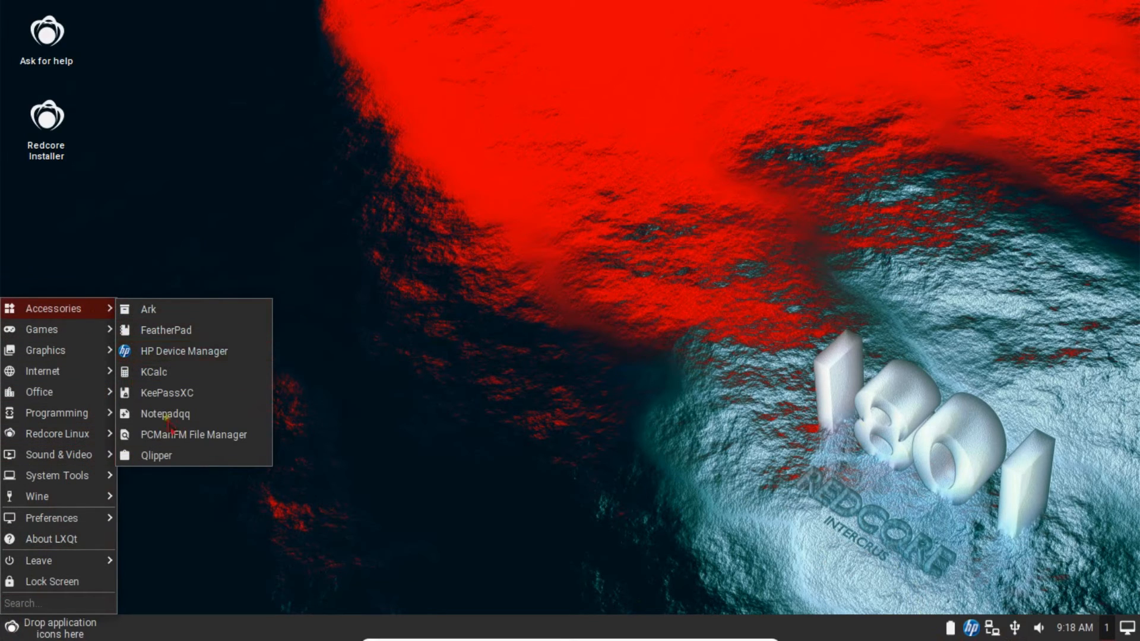
{"action": "left_click", "coordinate": [514, 264]}
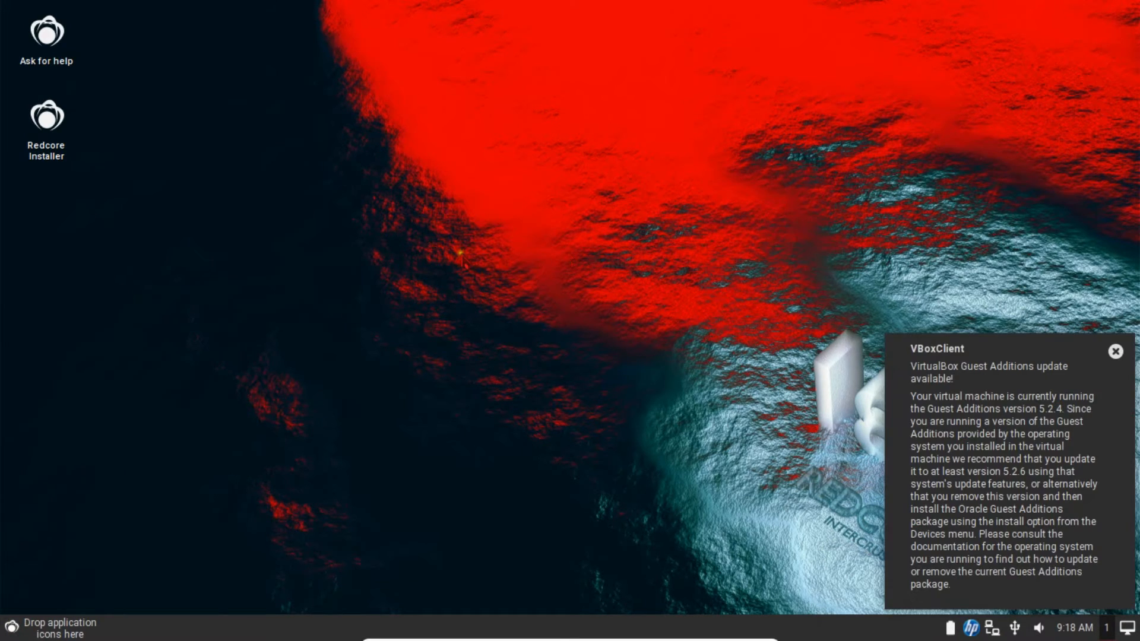
{"action": "left_click", "coordinate": [52, 158]}
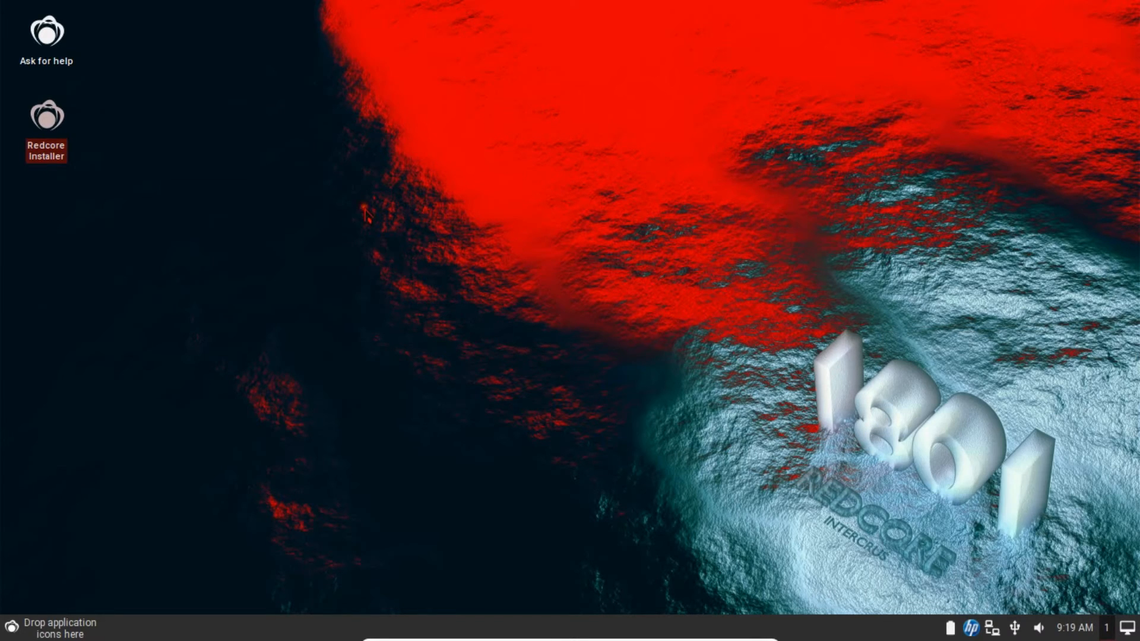
{"action": "double_click", "coordinate": [44, 156]}
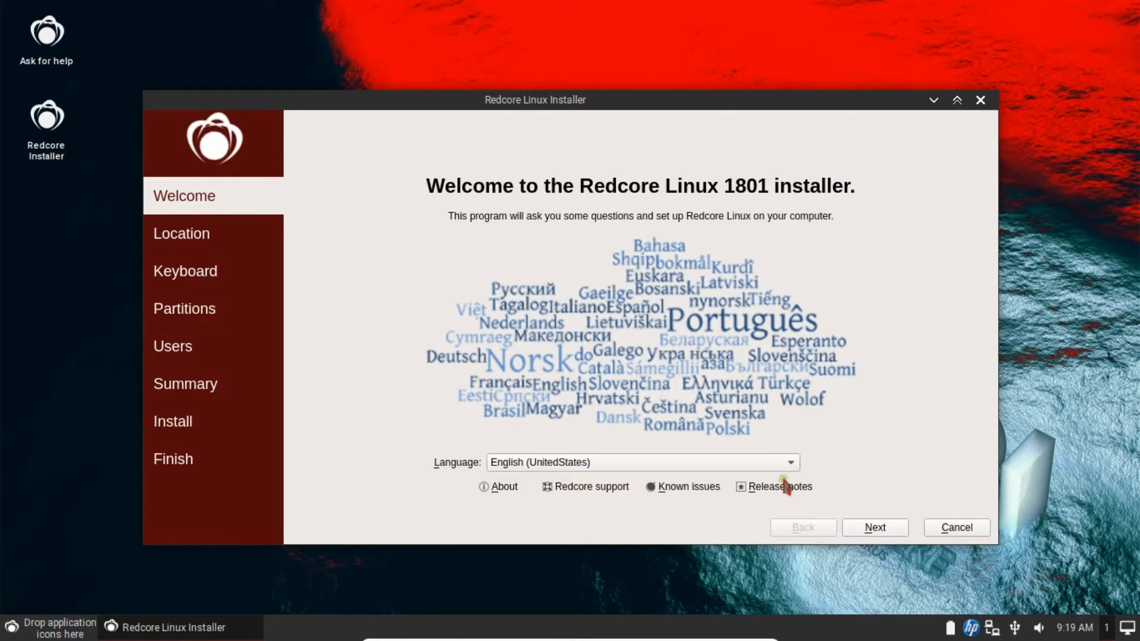
- Keep English (United States) as the installer language and continue
{"action": "left_click", "coordinate": [770, 461]}
{"action": "left_click", "coordinate": [939, 445]}
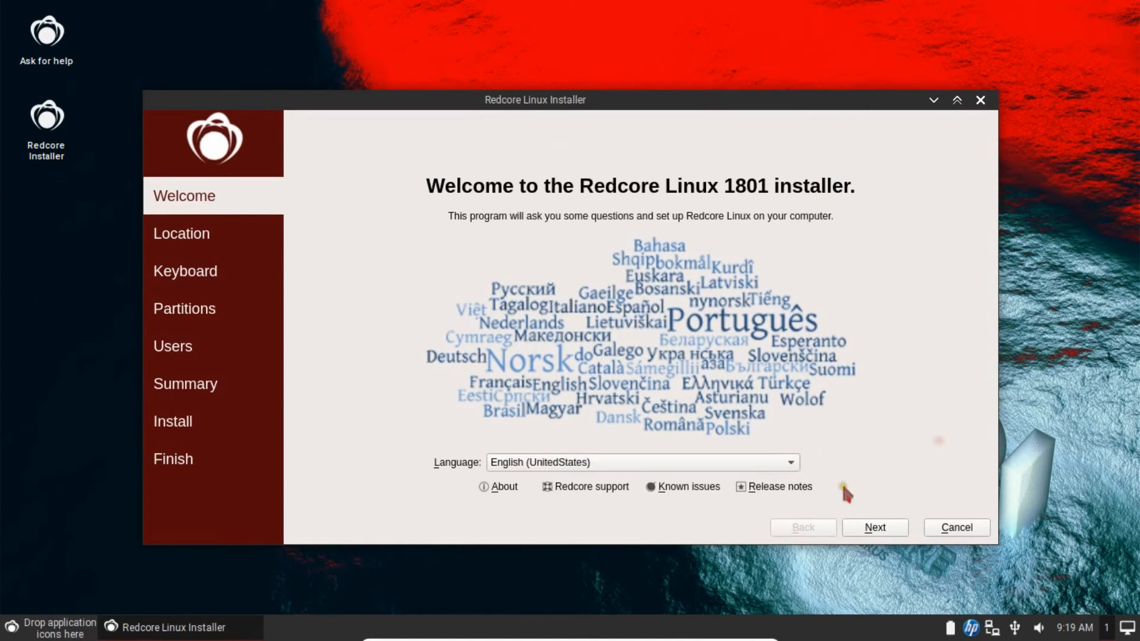
{"action": "left_click", "coordinate": [861, 529]}
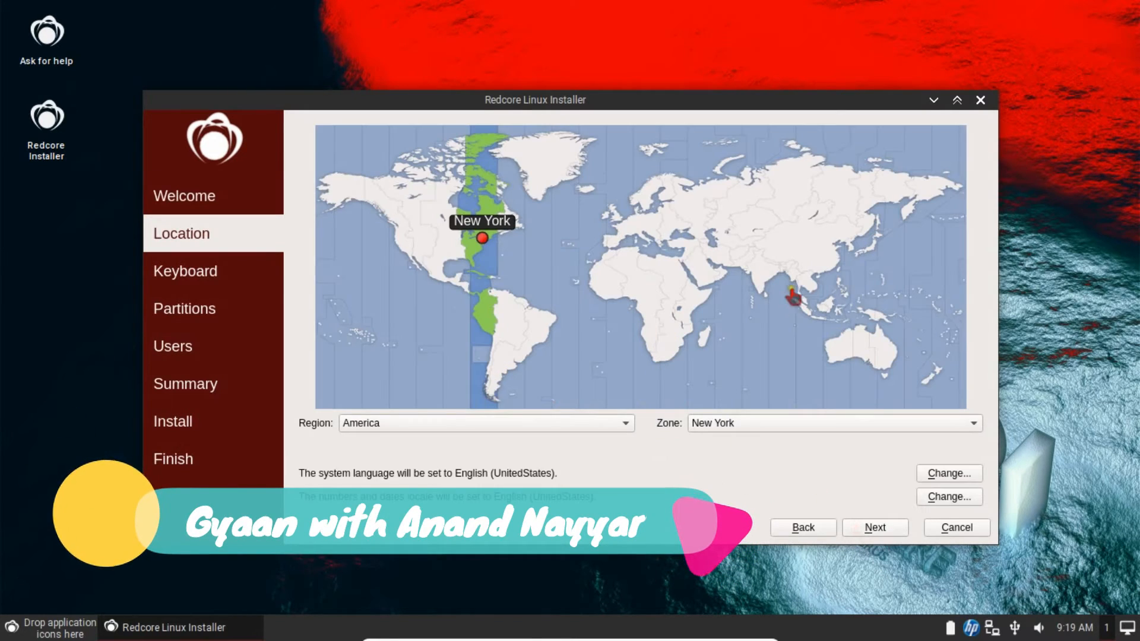
- Set the time zone to Asia/Vientiane, accept the English (US) keyboard, and choose Erase disk
{"action": "left_click", "coordinate": [794, 276]}
{"action": "left_click", "coordinate": [799, 277]}
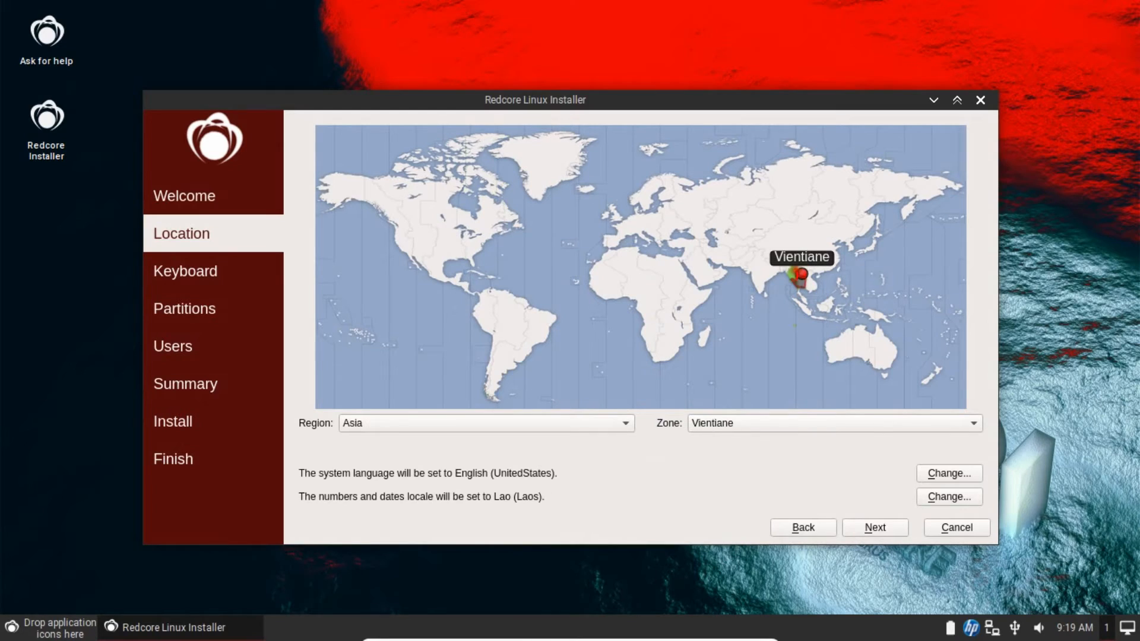
{"action": "left_click", "coordinate": [856, 530]}
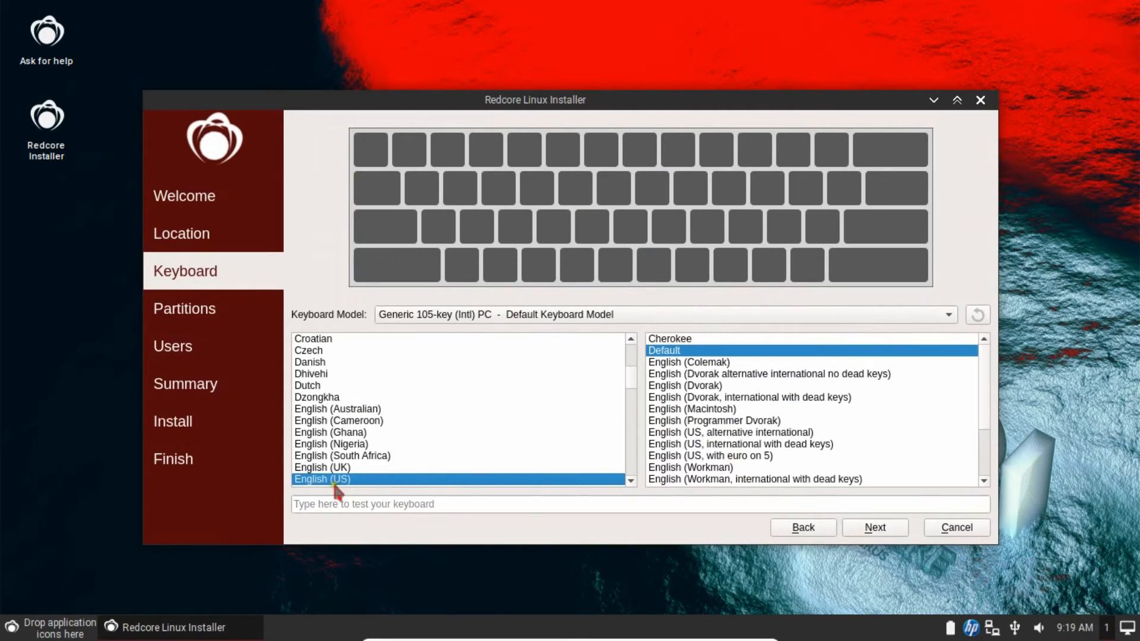
{"action": "left_click", "coordinate": [870, 528]}
{"action": "left_click", "coordinate": [304, 171]}
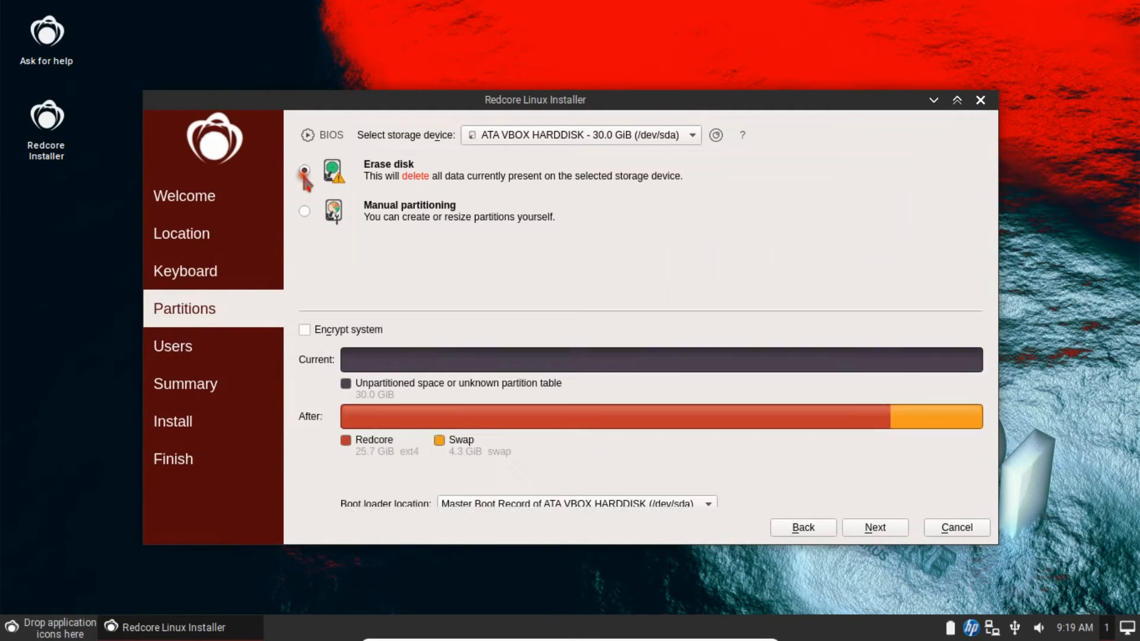
- On the Users page, enter the user's full name, login name and computer name
{"action": "left_click", "coordinate": [894, 534]}
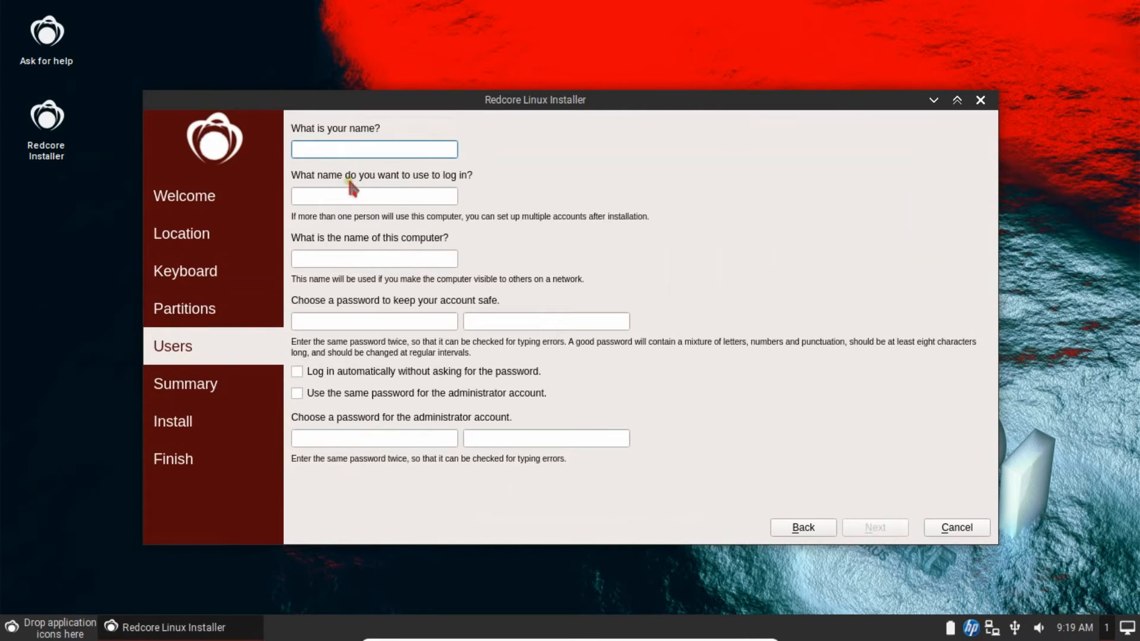
{"action": "left_click", "coordinate": [333, 157]}
{"action": "type", "text": "Anand Nayyar"}
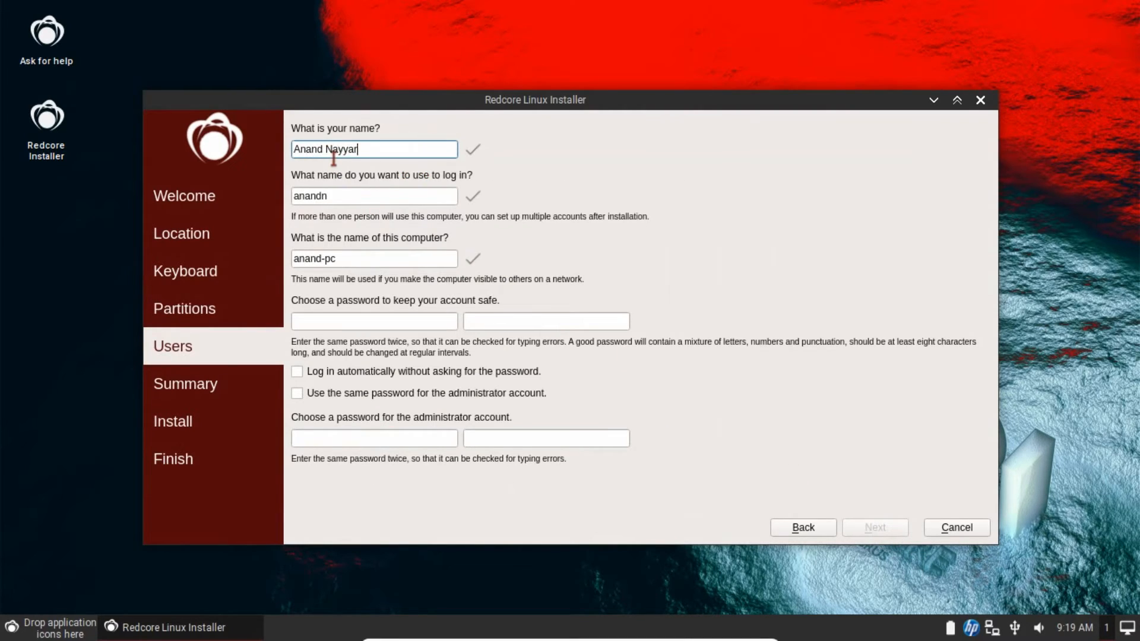
{"action": "key", "text": "Tab"}
{"action": "type", "text": "anand"}
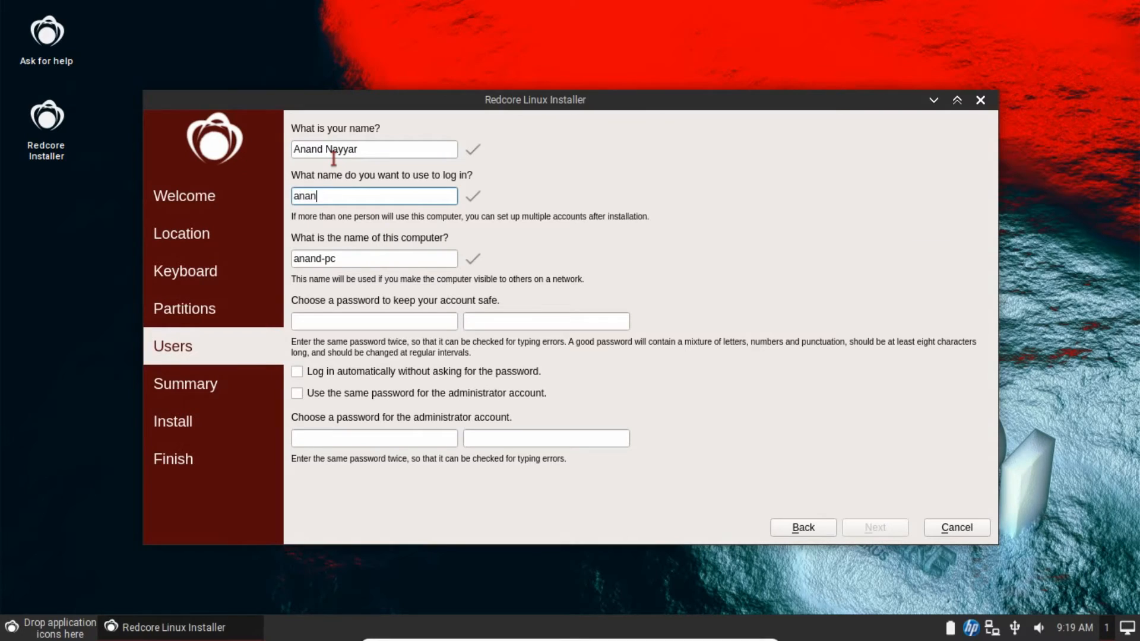
{"action": "key", "text": "Tab"}
- Set the user password and a confirmed administrator password, then continue to the Summary
{"action": "key", "text": "Tab"}
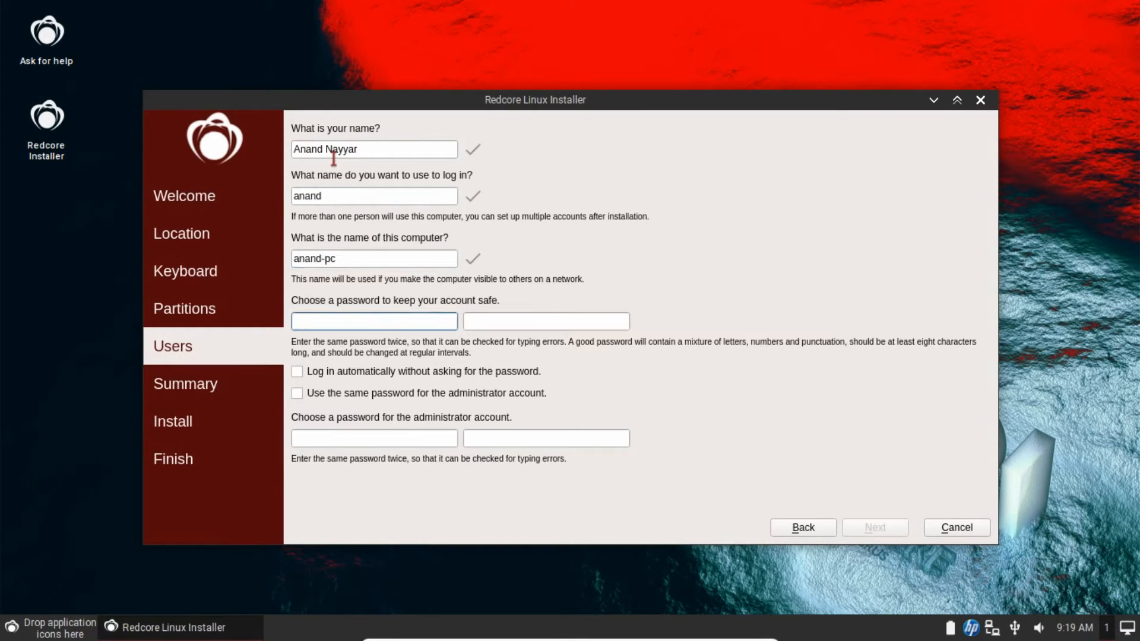
{"action": "key", "text": "Tab"}
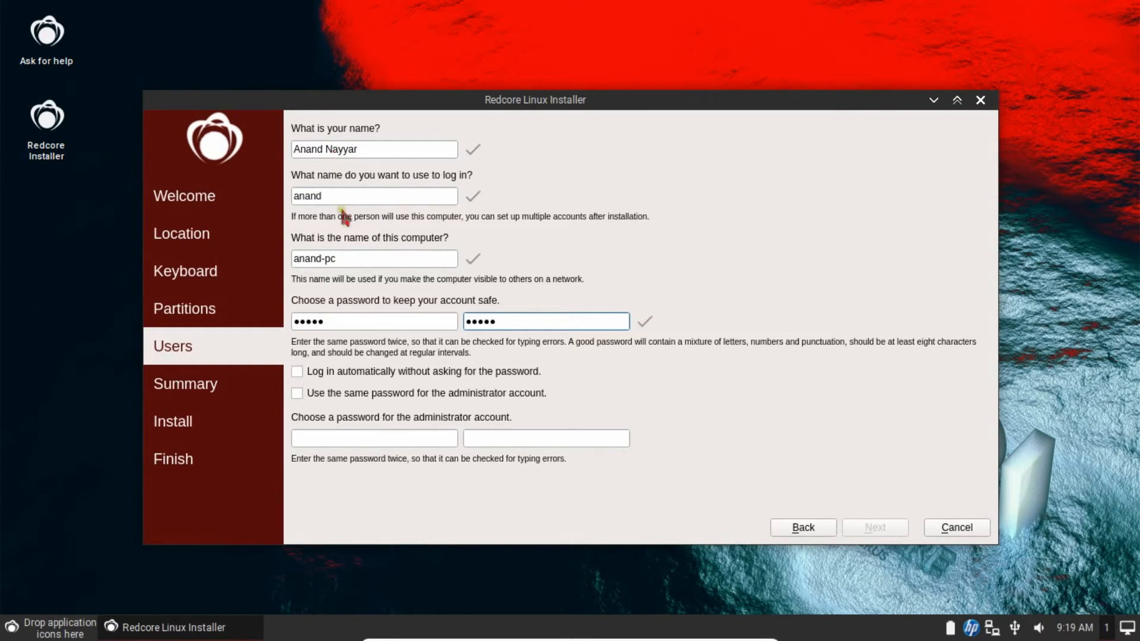
{"action": "left_click", "coordinate": [340, 445]}
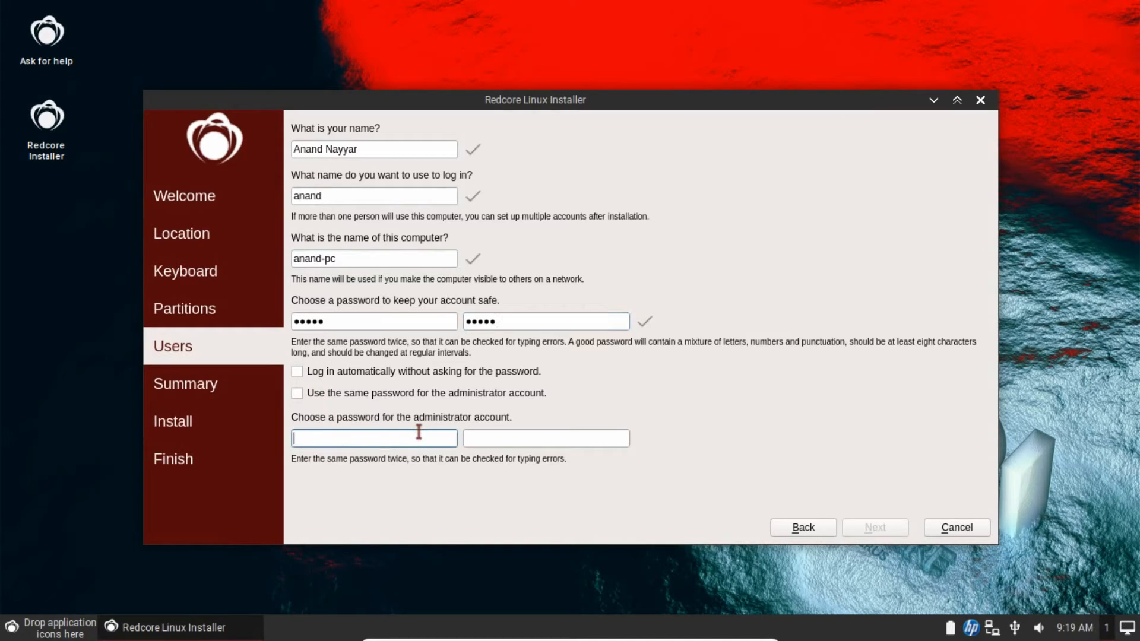
{"action": "key", "text": "Tab"}
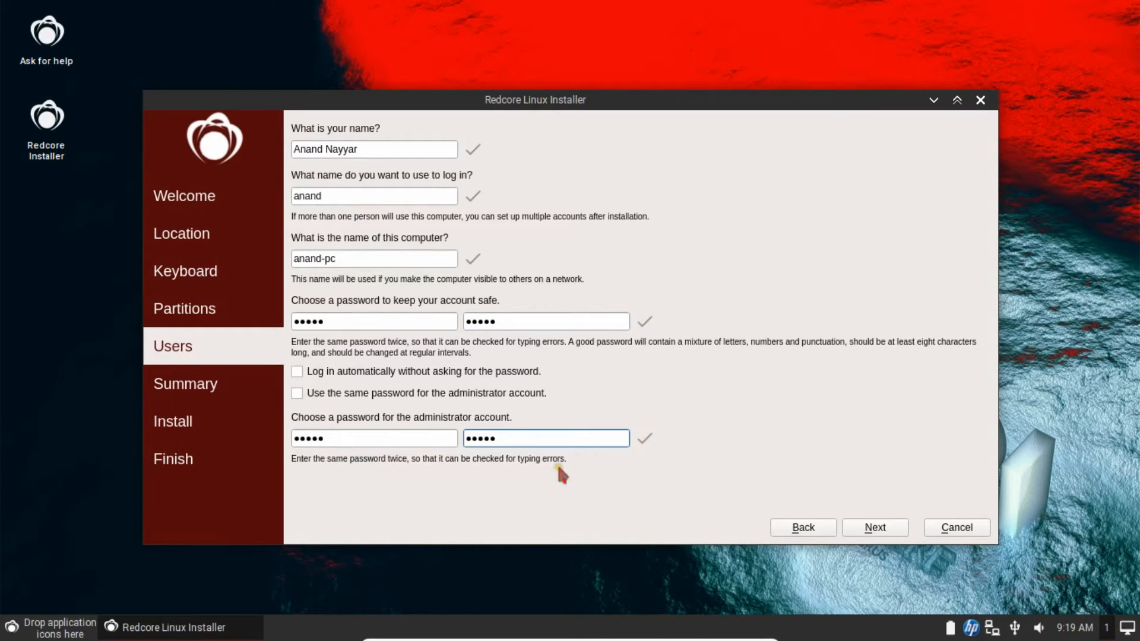
{"action": "left_click", "coordinate": [873, 528]}
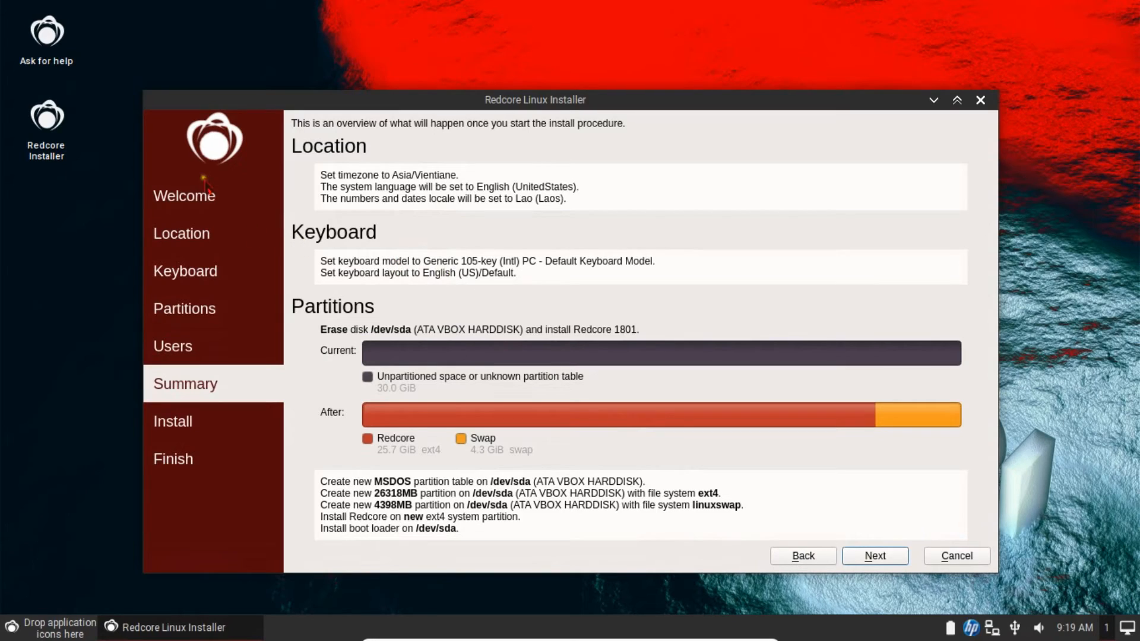
- Start the installation with Install now, then exit full screen, maximize the VM window and reposition the installer
{"action": "left_click", "coordinate": [864, 555]}
{"action": "left_click", "coordinate": [668, 346]}
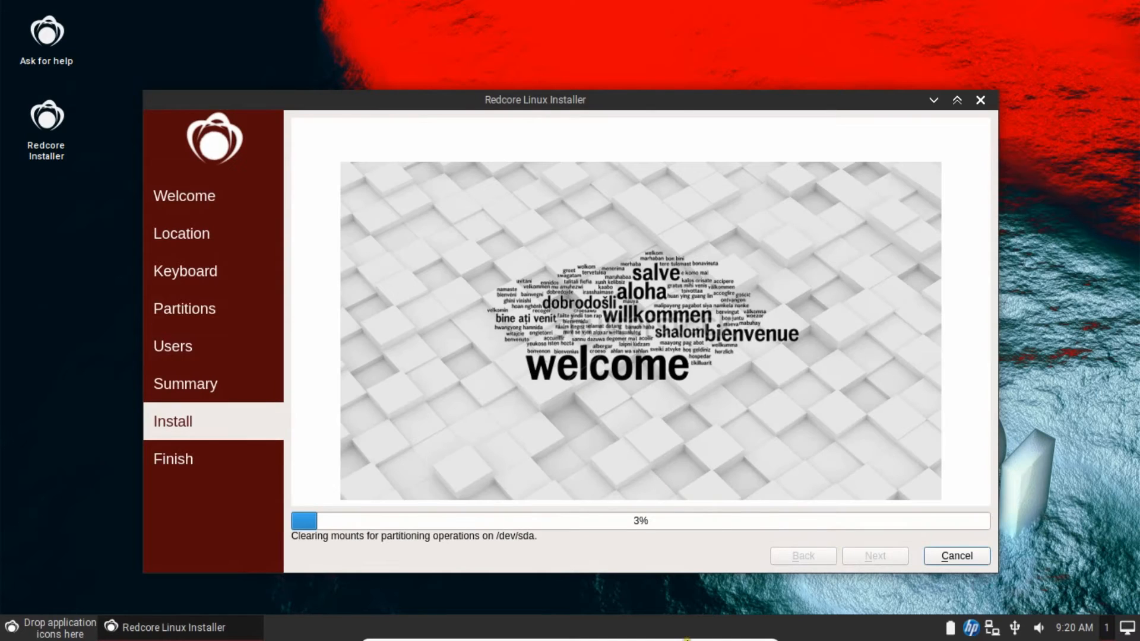
{"action": "left_click", "coordinate": [745, 633]}
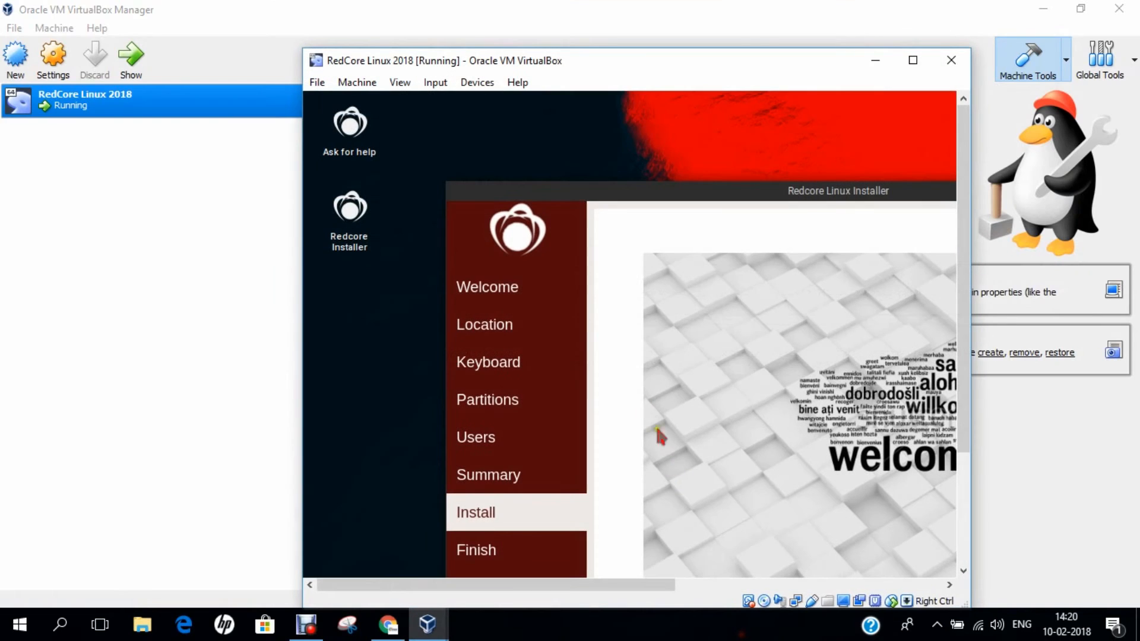
{"action": "left_click", "coordinate": [912, 60]}
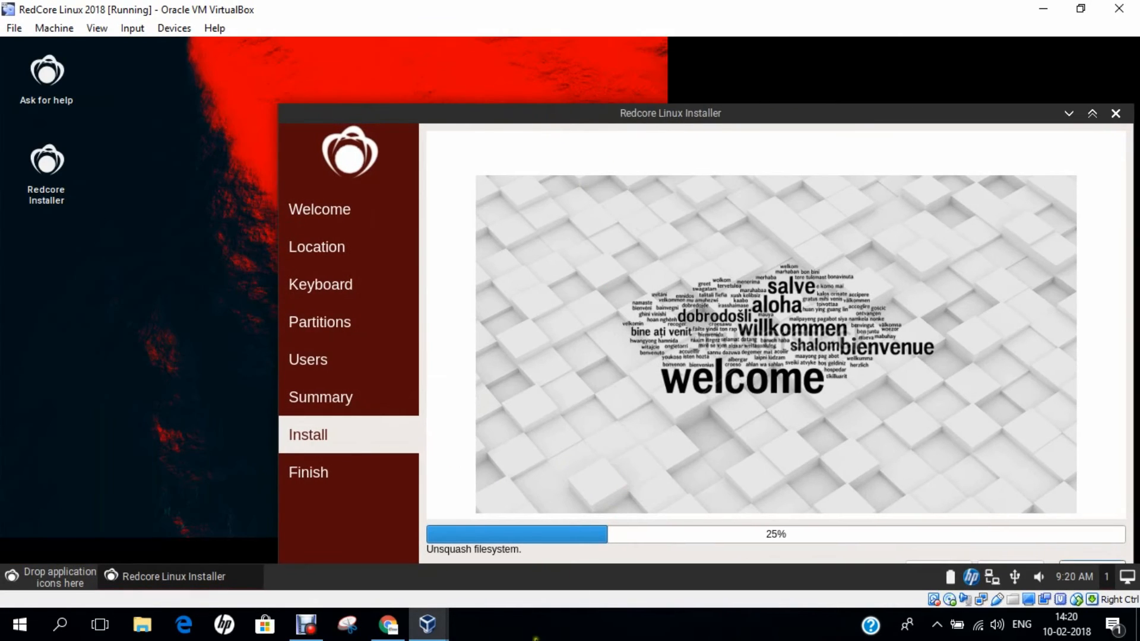
{"action": "left_click_drag", "start_coordinate": [531, 116], "coordinate": [401, 72]}
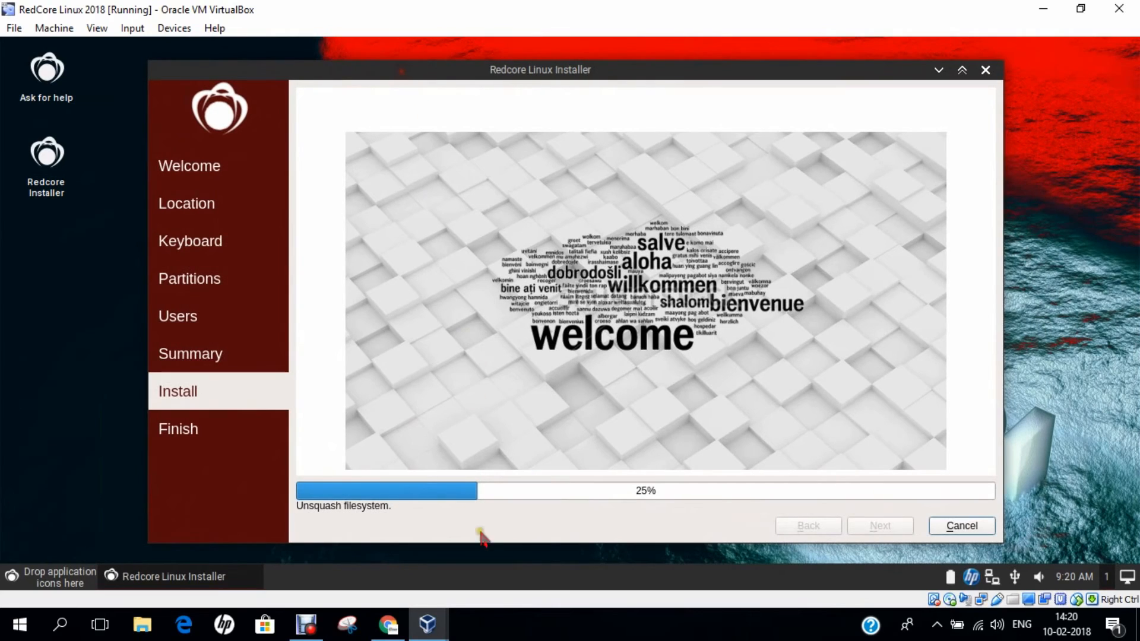
{"action": "left_click", "coordinate": [493, 620]}
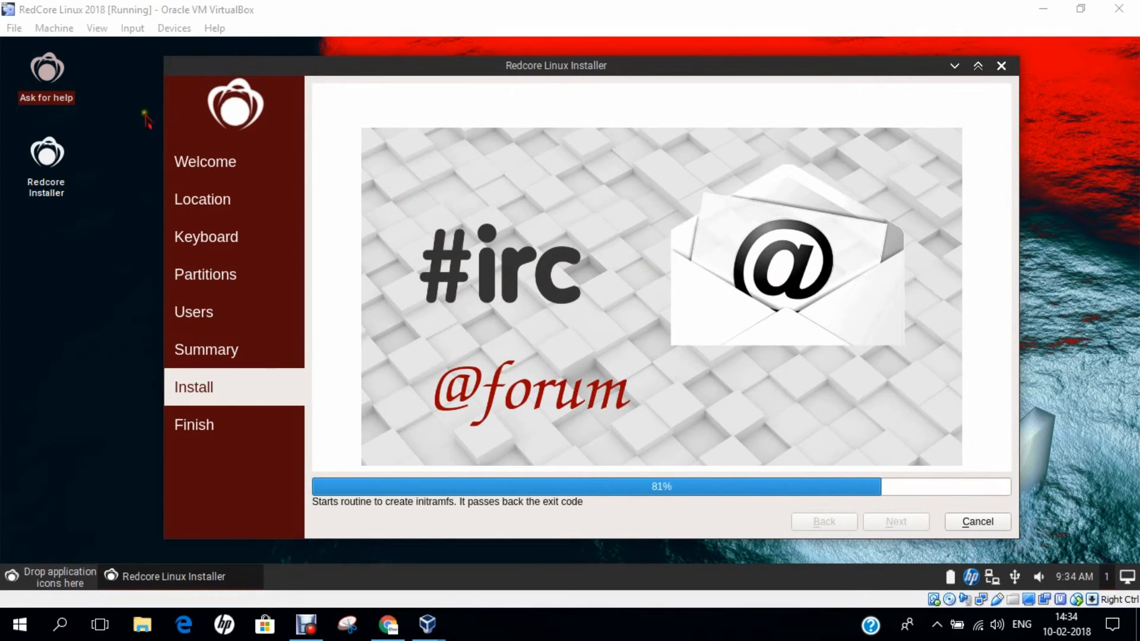
- Return the VM to Full-screen Mode through the View menu while installation continues
{"action": "left_click", "coordinate": [96, 29]}
{"action": "left_click", "coordinate": [101, 46]}
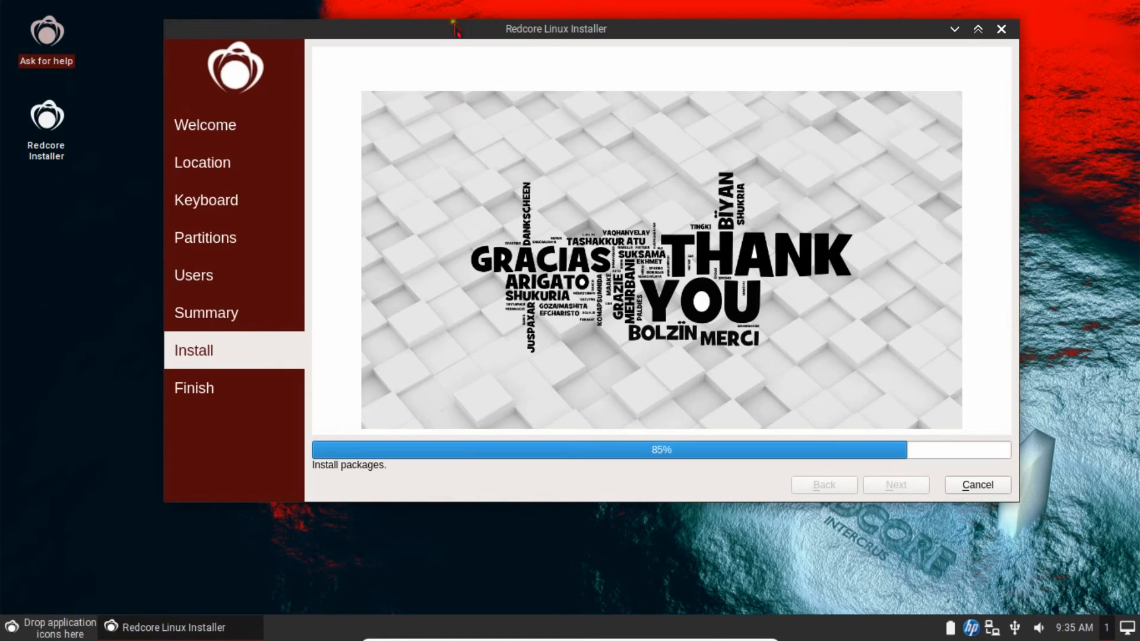
- Let the installation finish, adjusting the installer window and switching the VM back to full screen
{"action": "mouse_move", "coordinate": [469, 21]}
{"action": "left_mouse_down"}
{"action": "mouse_move", "coordinate": [462, 37]}
{"action": "mouse_move", "coordinate": [475, 28]}
{"action": "left_mouse_up"}
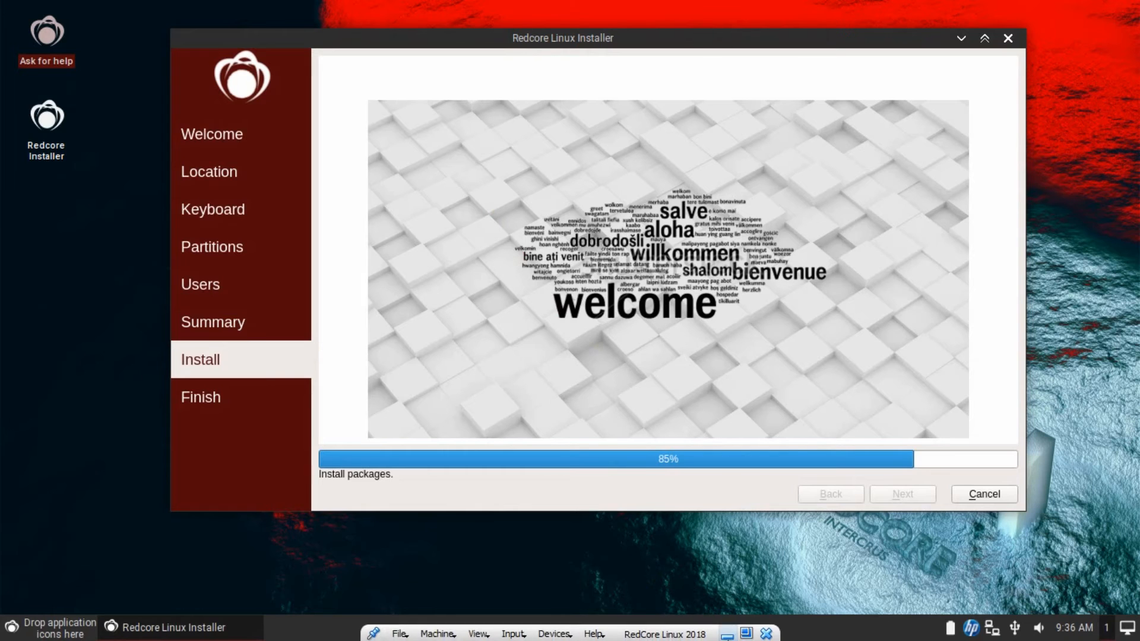
{"action": "left_click", "coordinate": [746, 633]}
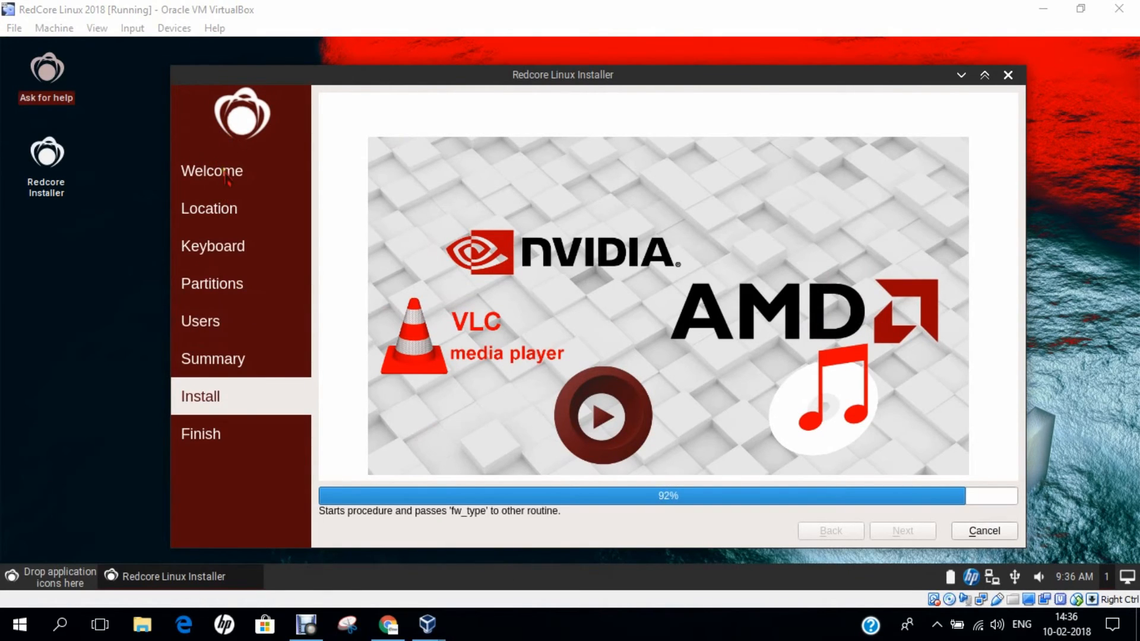
{"action": "left_click", "coordinate": [396, 79]}
{"action": "left_click_drag", "start_coordinate": [396, 80], "coordinate": [386, 77]}
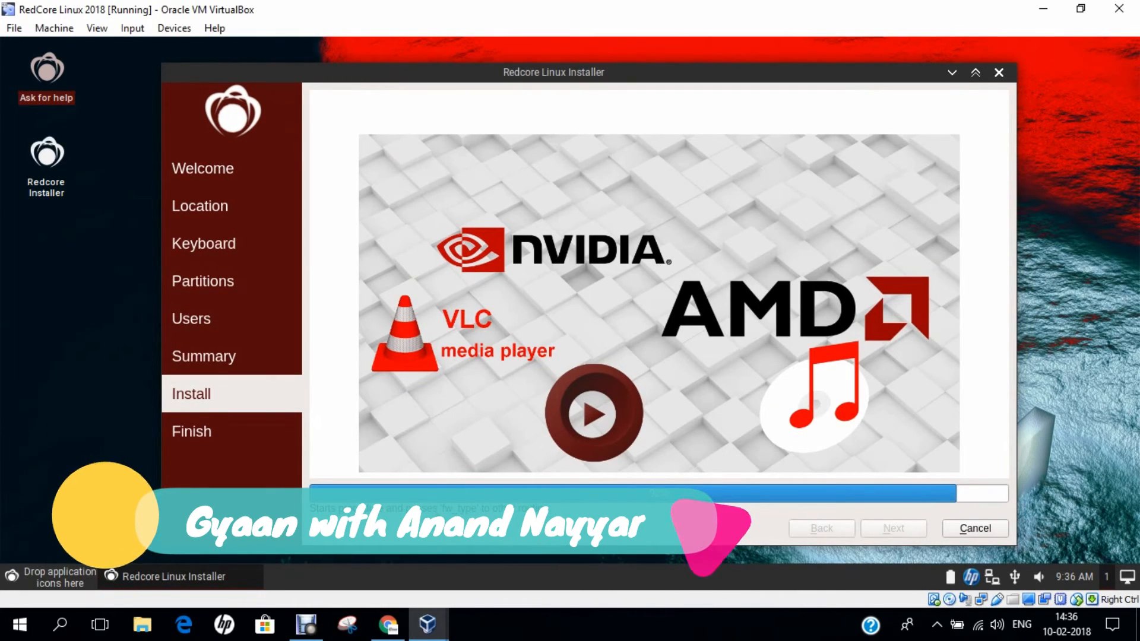
{"action": "left_click", "coordinate": [95, 28]}
{"action": "left_click", "coordinate": [148, 47]}
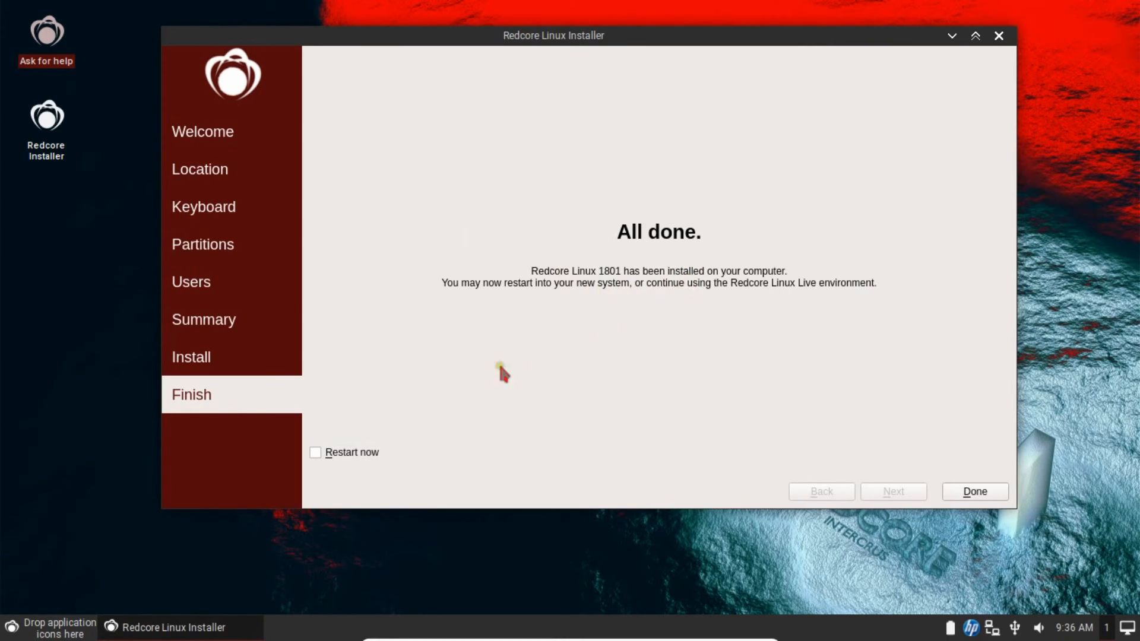
- Tick Restart now and finish the installer with Done to reboot
{"action": "left_click", "coordinate": [315, 453]}
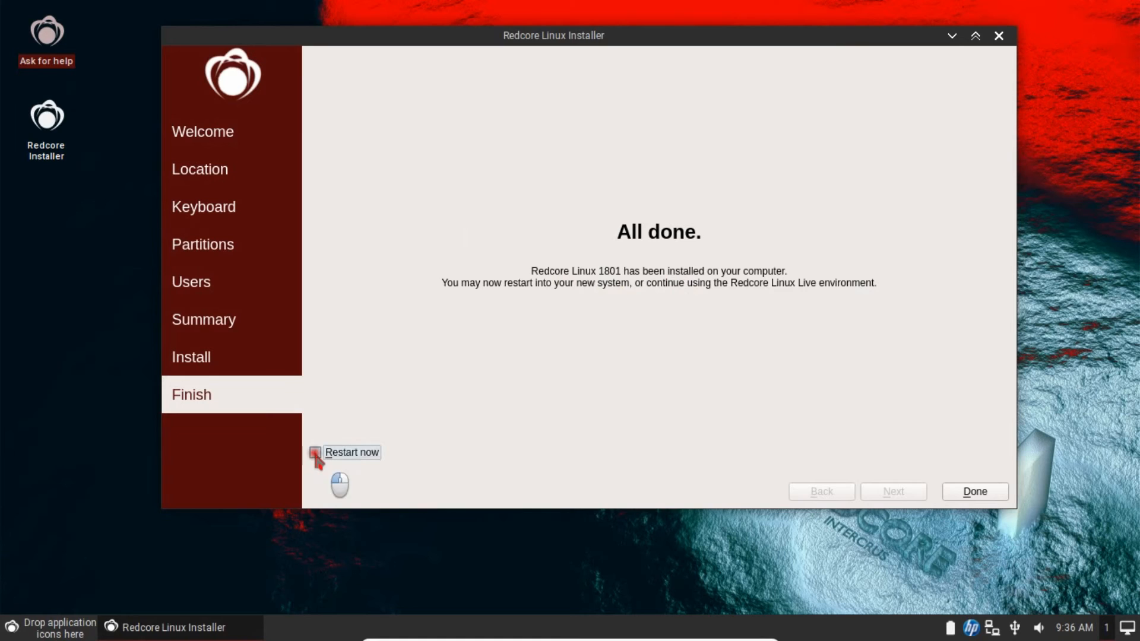
{"action": "left_click", "coordinate": [959, 494]}
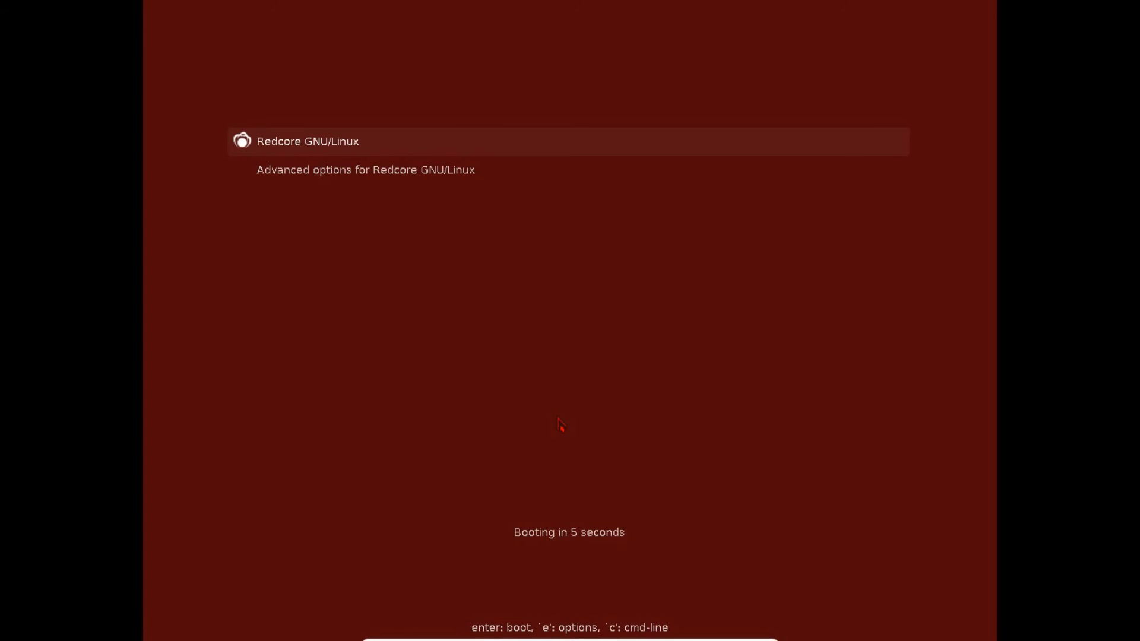
- Stop the GRUB countdown and boot the Redcore GNU/Linux entry to the login screen
{"action": "key", "text": "Down"}
{"action": "key", "text": "Up"}
{"action": "key", "text": "Return"}
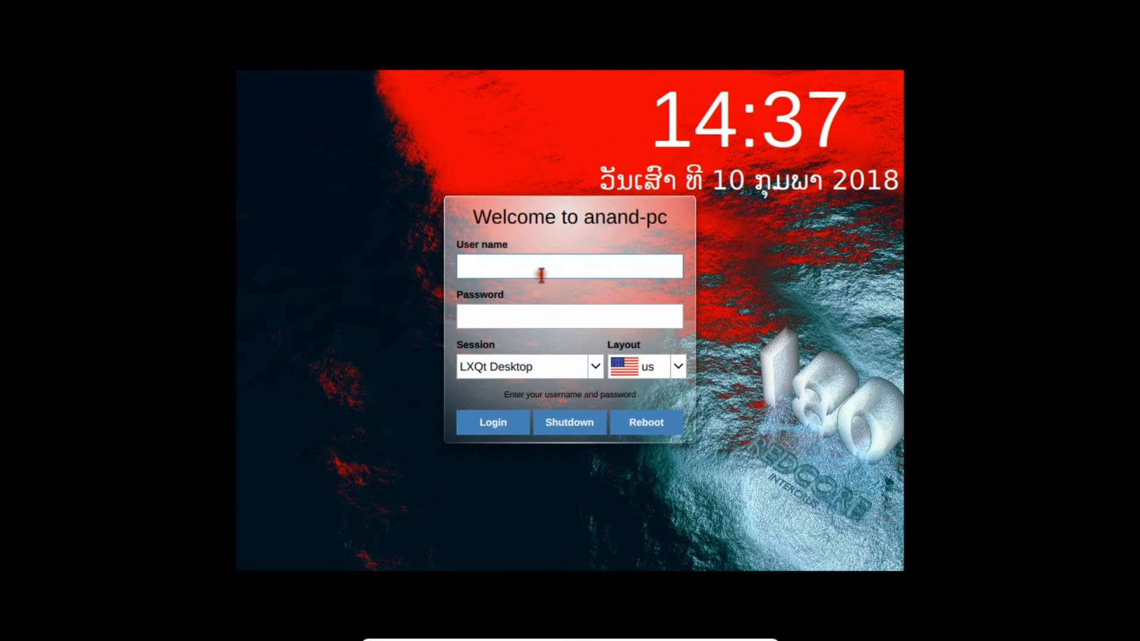
- Log in to the LXQt Desktop session with the new user's login name and password
{"action": "type", "text": "anand"}
{"action": "key", "text": "Tab"}
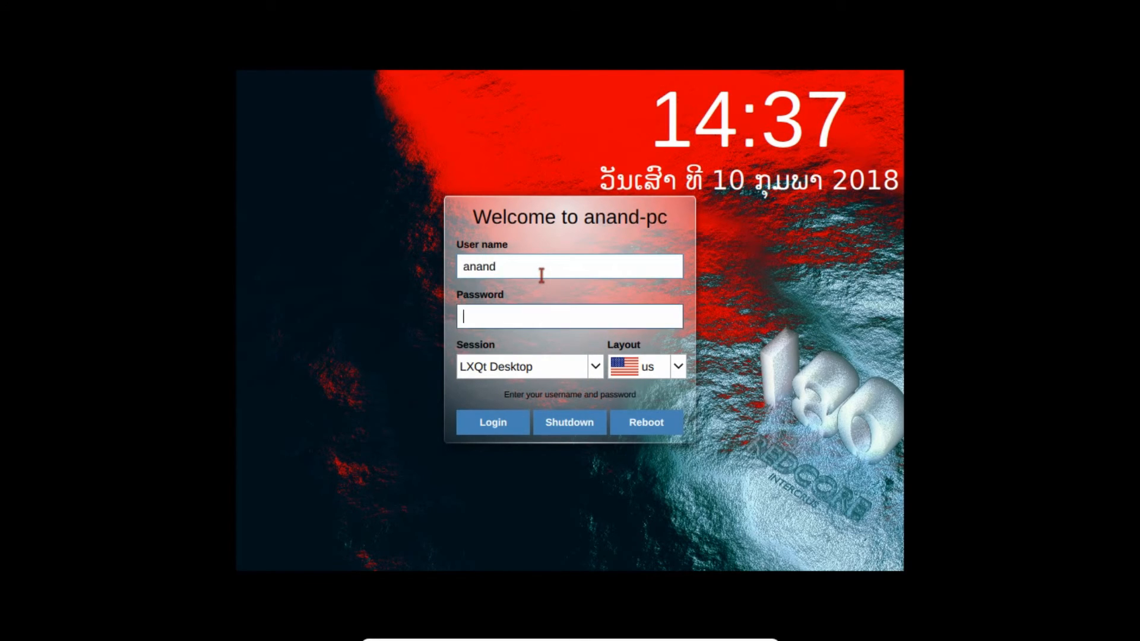
{"action": "type", "text": "•••••"}
{"action": "key", "text": "Return"}
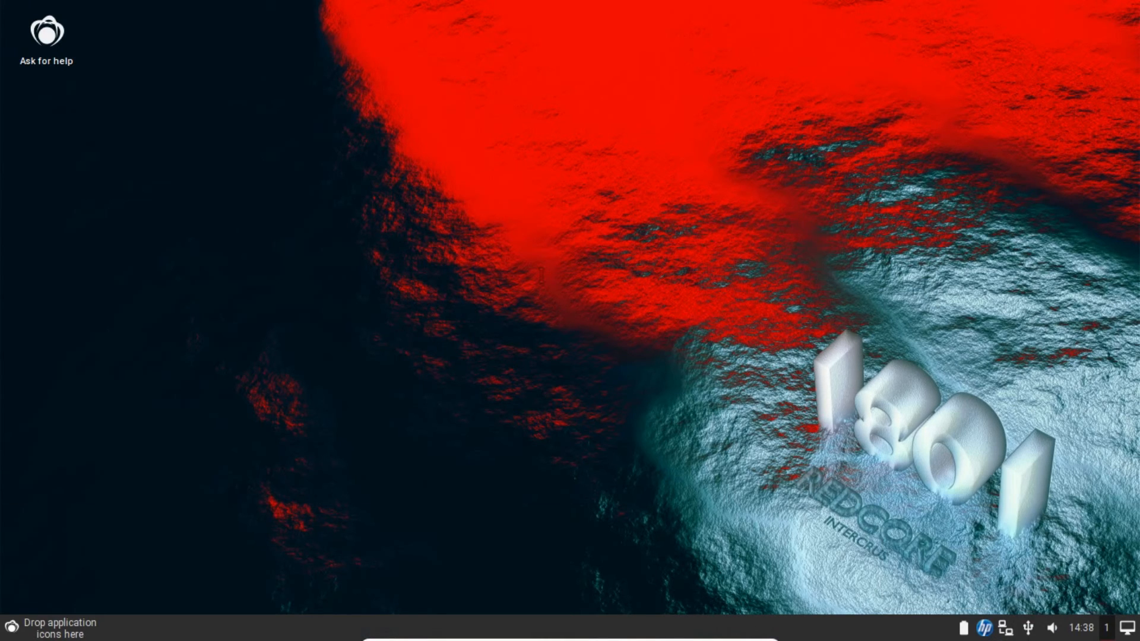
- Browse the LXQt application menu categories, ending on the Wine applications
{"action": "left_click", "coordinate": [12, 628]}
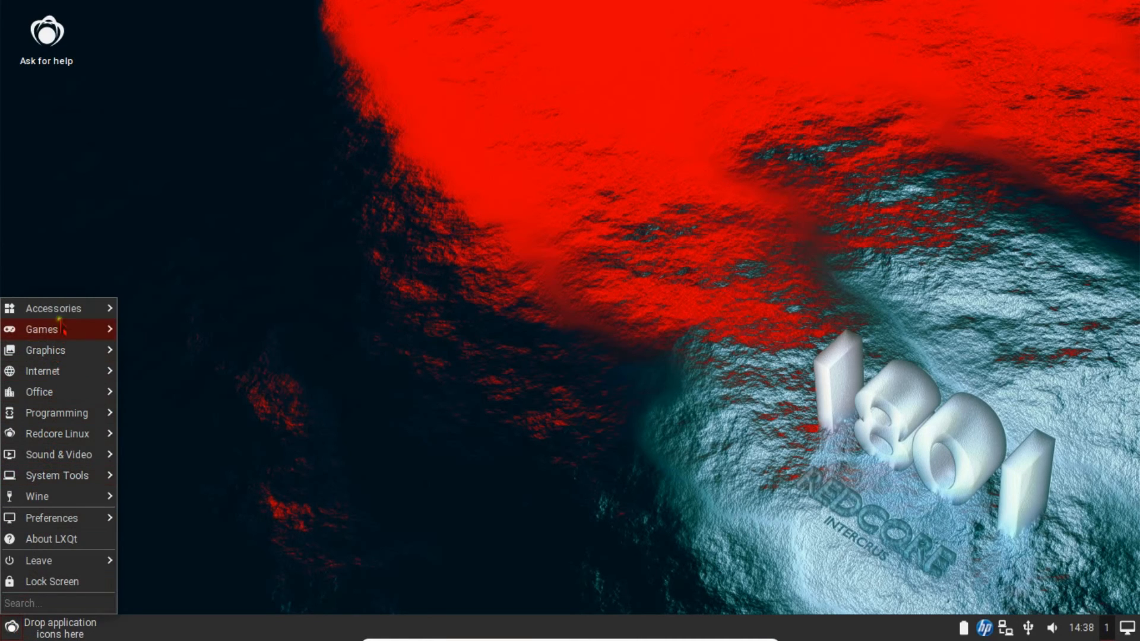
{"action": "mouse_move", "coordinate": [62, 317]}
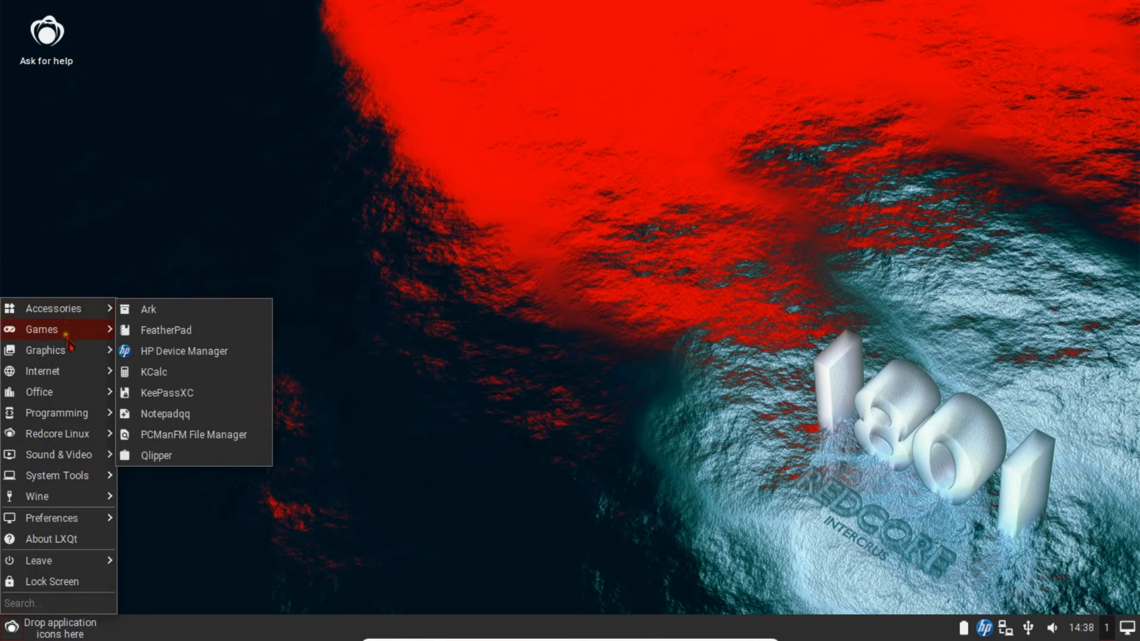
{"action": "mouse_move", "coordinate": [67, 358]}
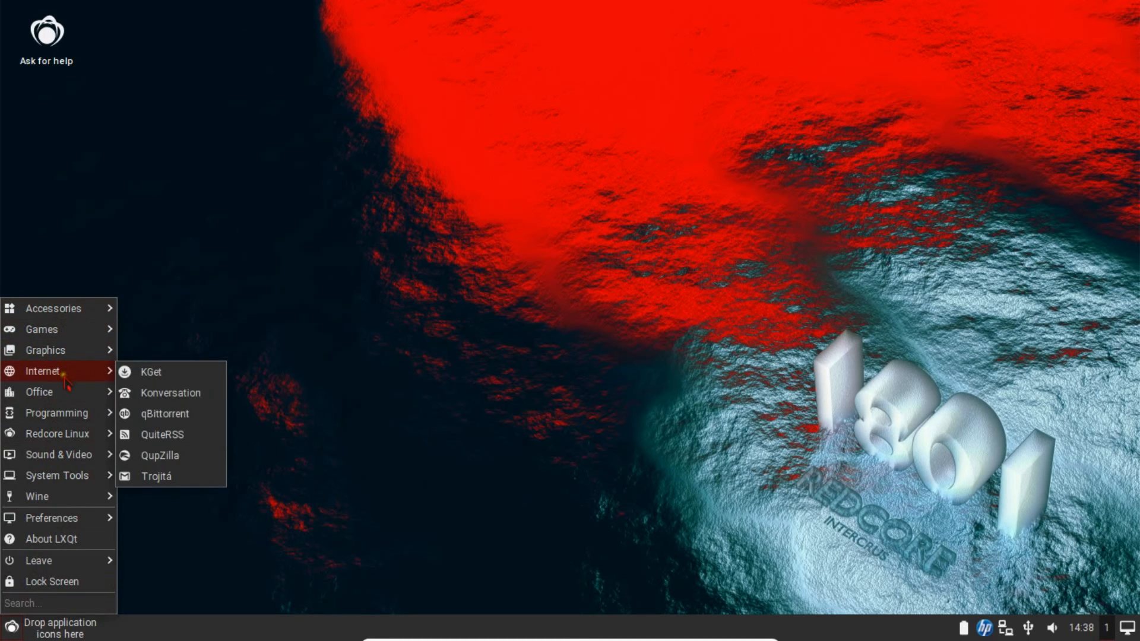
{"action": "mouse_move", "coordinate": [64, 398]}
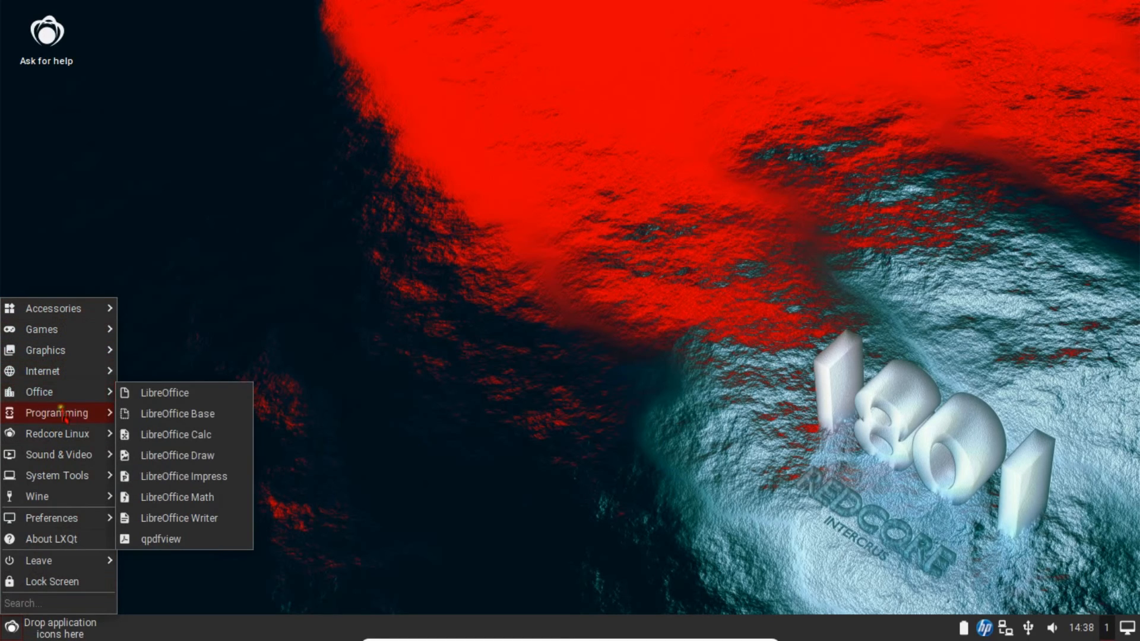
{"action": "mouse_move", "coordinate": [60, 440]}
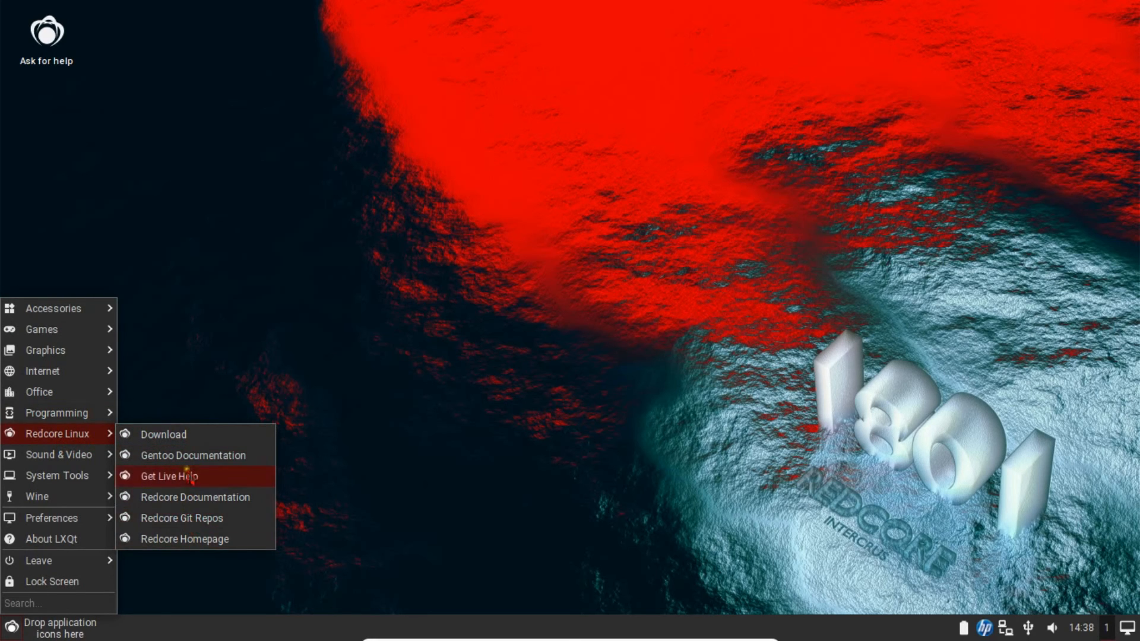
{"action": "mouse_move", "coordinate": [77, 457]}
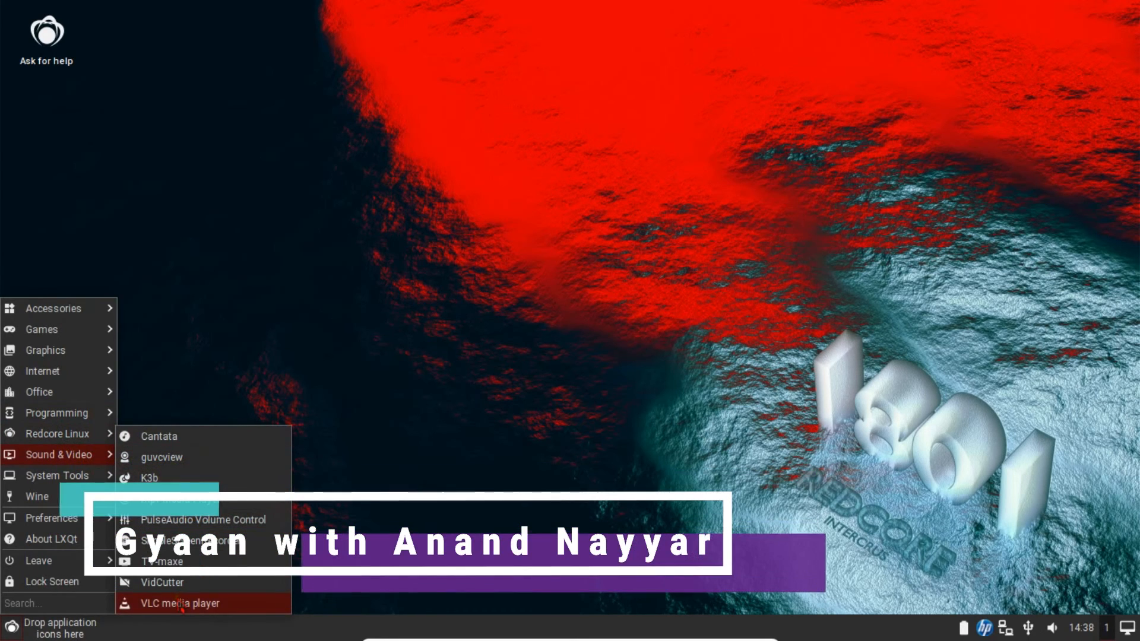
{"action": "mouse_move", "coordinate": [89, 475]}
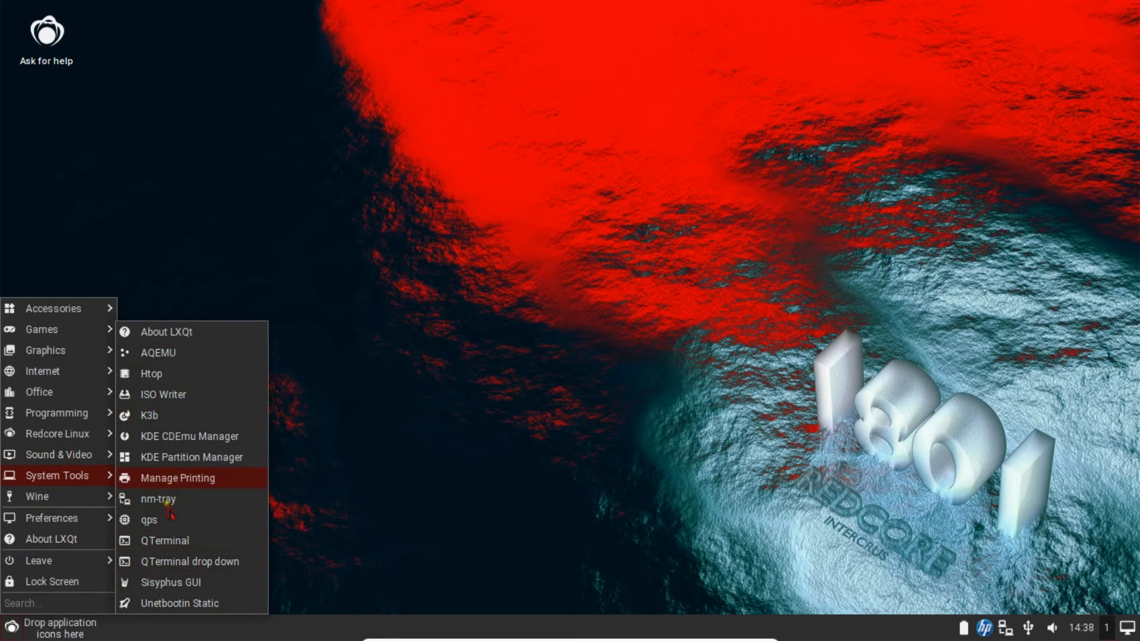
{"action": "left_click", "coordinate": [89, 496]}
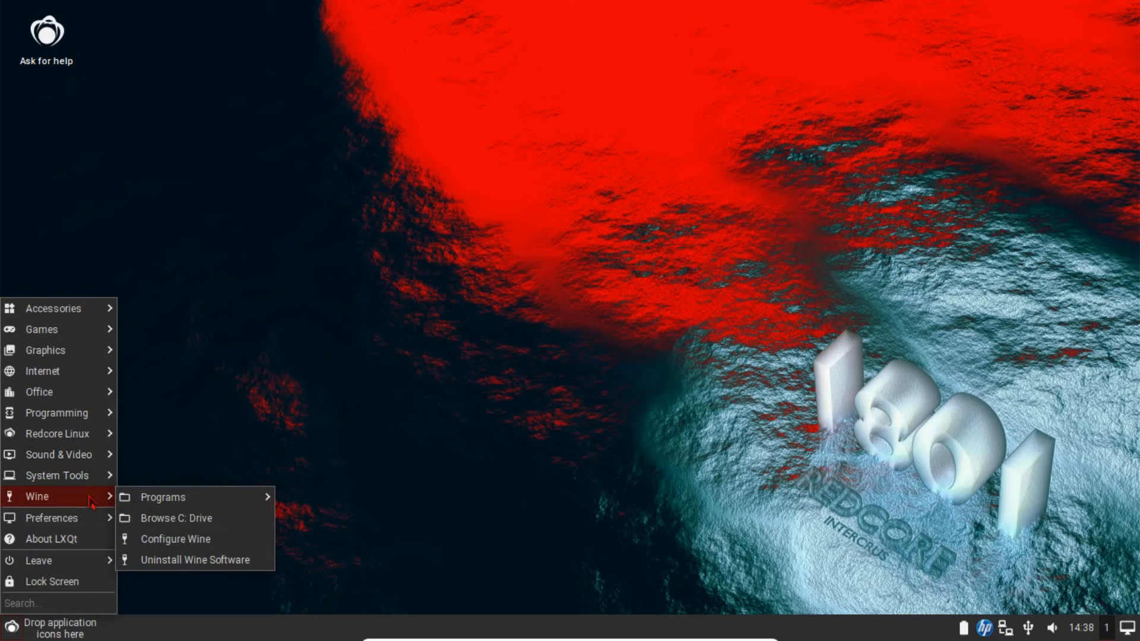
- Open the Desktop preferences from LXQt settings, showing the redcore-community 0.png wallpaper
{"action": "mouse_move", "coordinate": [84, 519]}
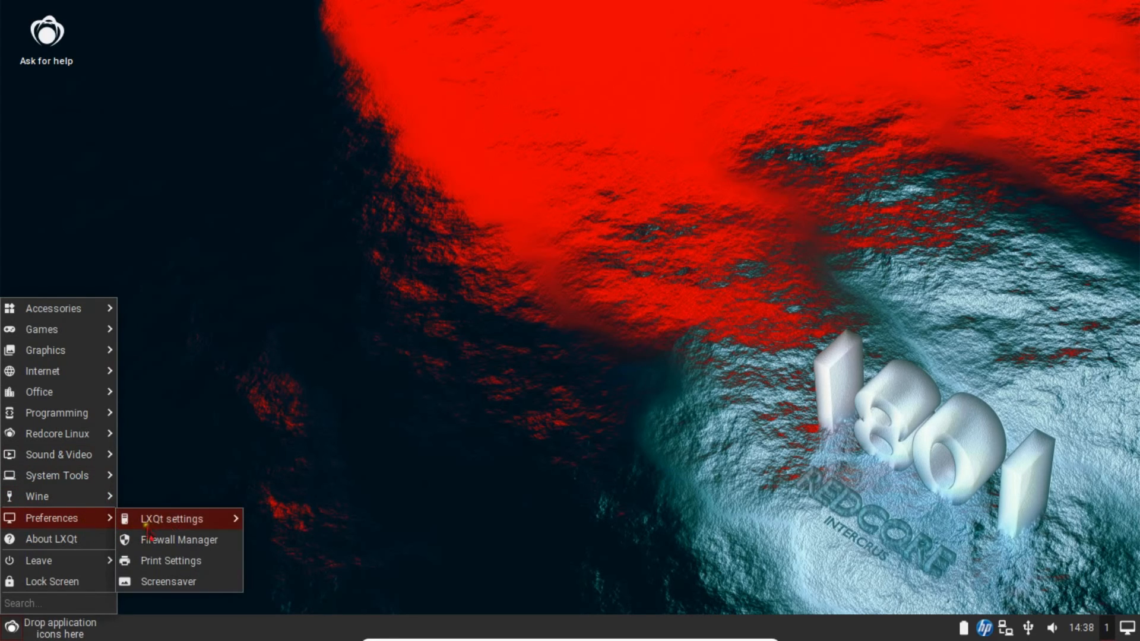
{"action": "mouse_move", "coordinate": [168, 522]}
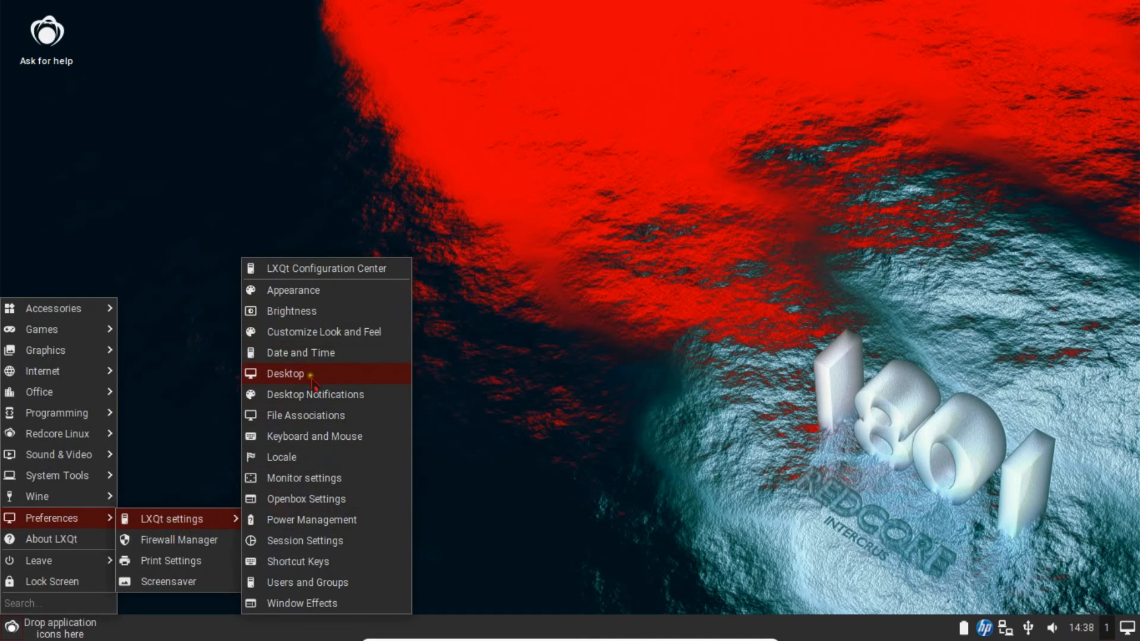
{"action": "left_click", "coordinate": [462, 380]}
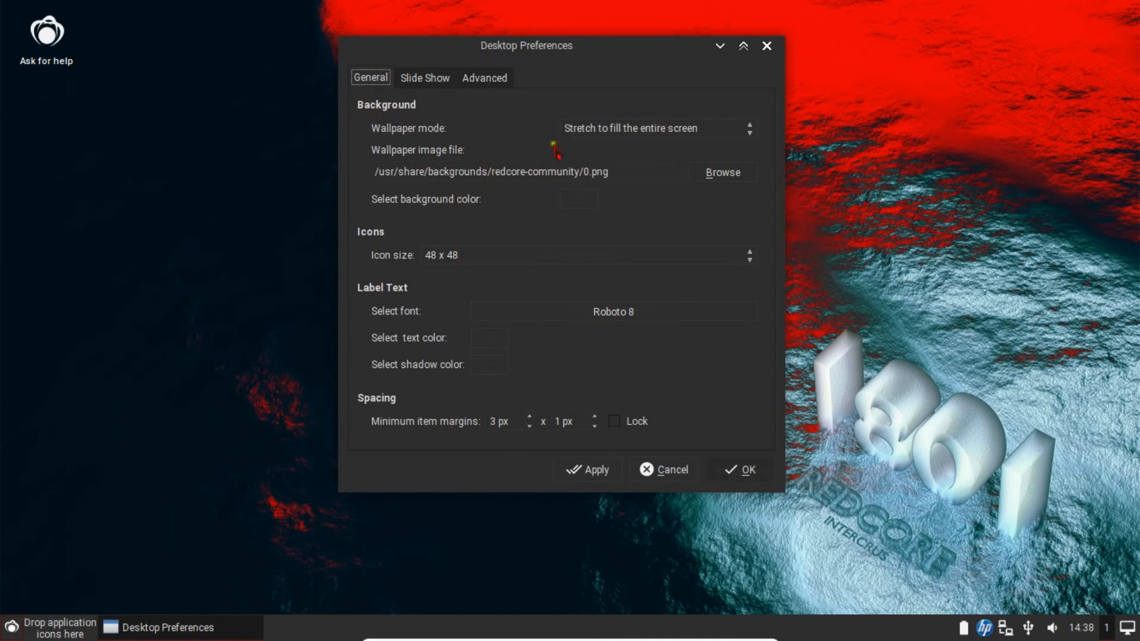
{"action": "left_click", "coordinate": [604, 130]}
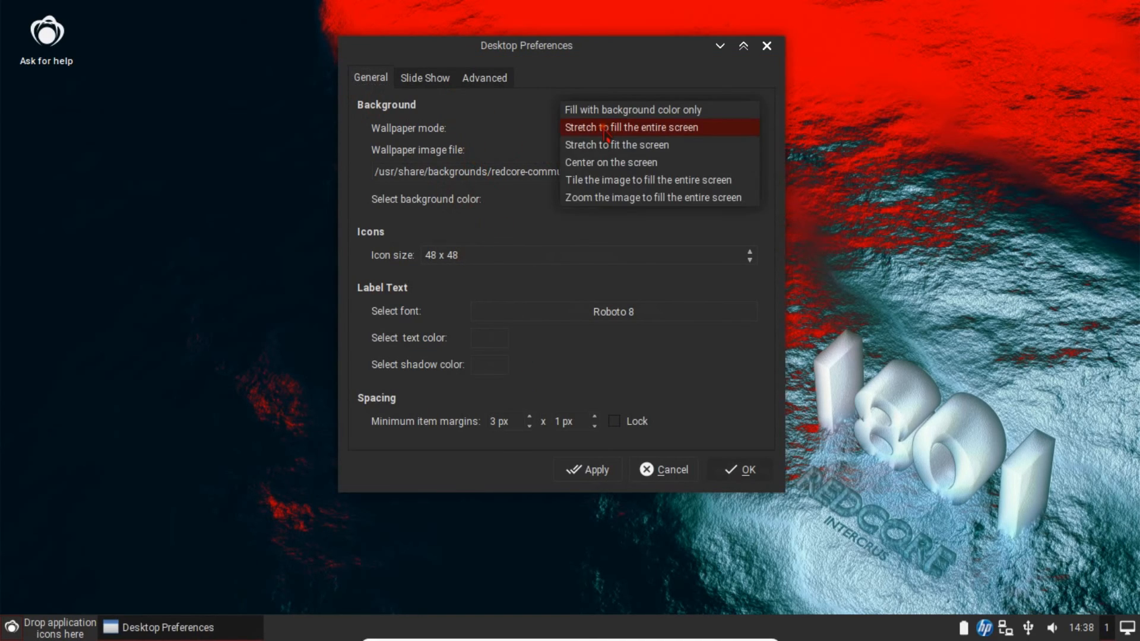
{"action": "left_click", "coordinate": [603, 127]}
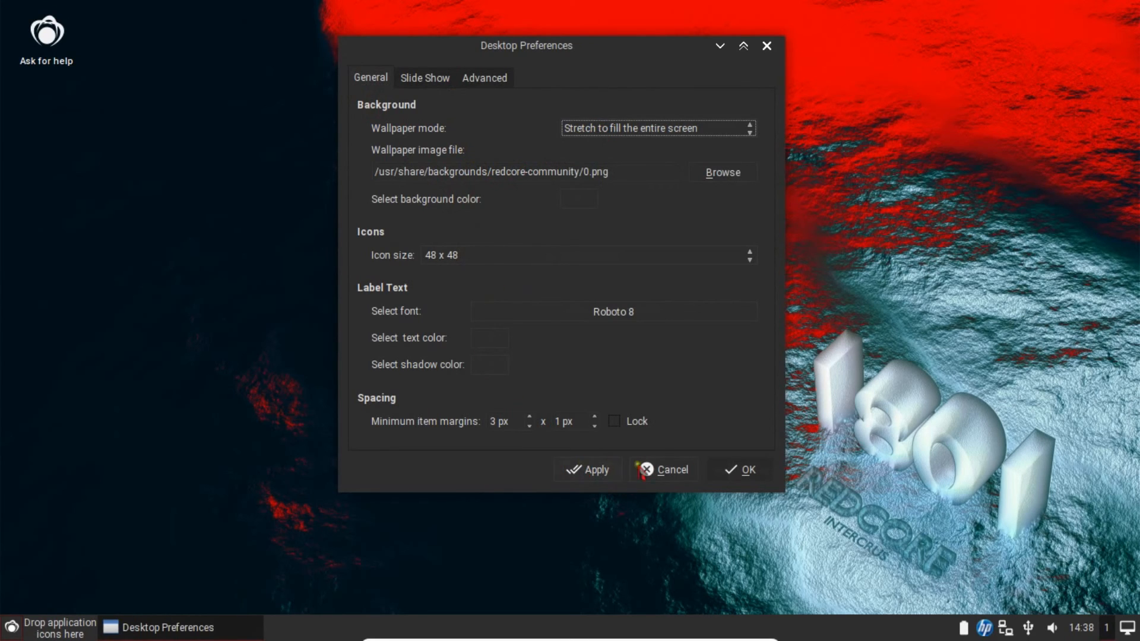
{"action": "left_click", "coordinate": [423, 77]}
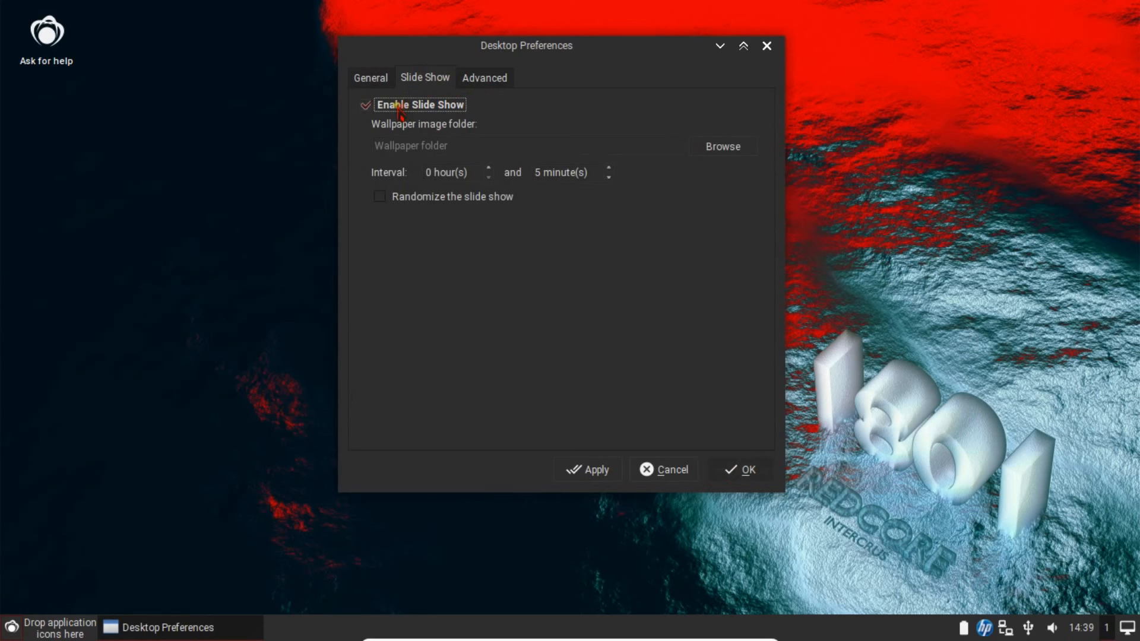
{"action": "left_click", "coordinate": [427, 143]}
{"action": "left_click", "coordinate": [476, 77]}
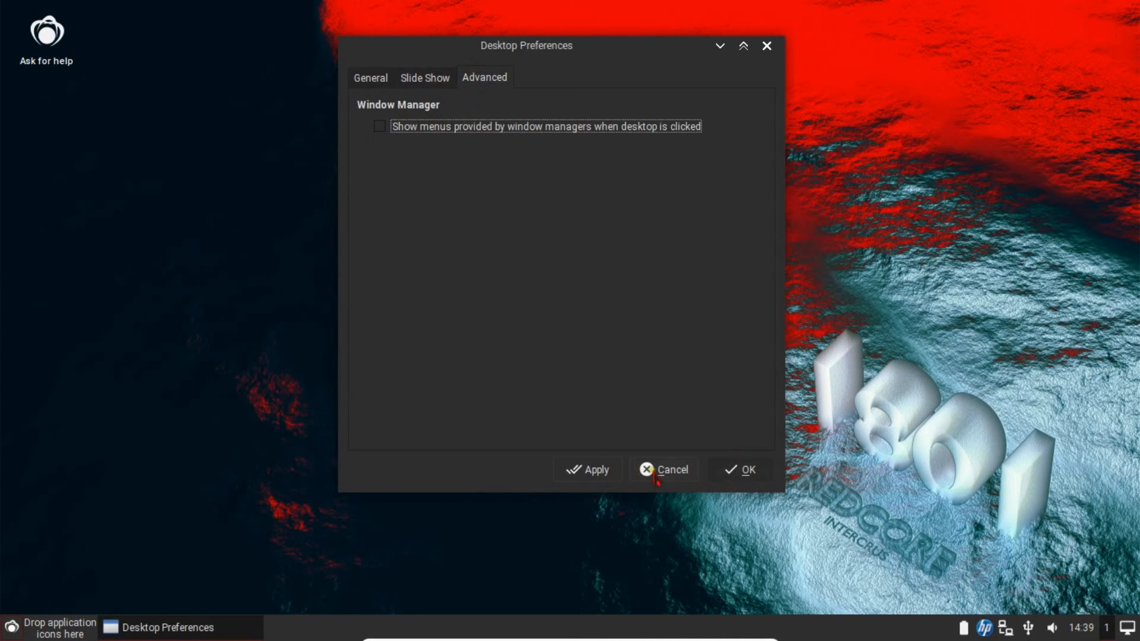
{"action": "left_click", "coordinate": [743, 471]}
- Launch QTerminal from the system tools and move it to mid-screen
{"action": "left_click", "coordinate": [11, 627]}
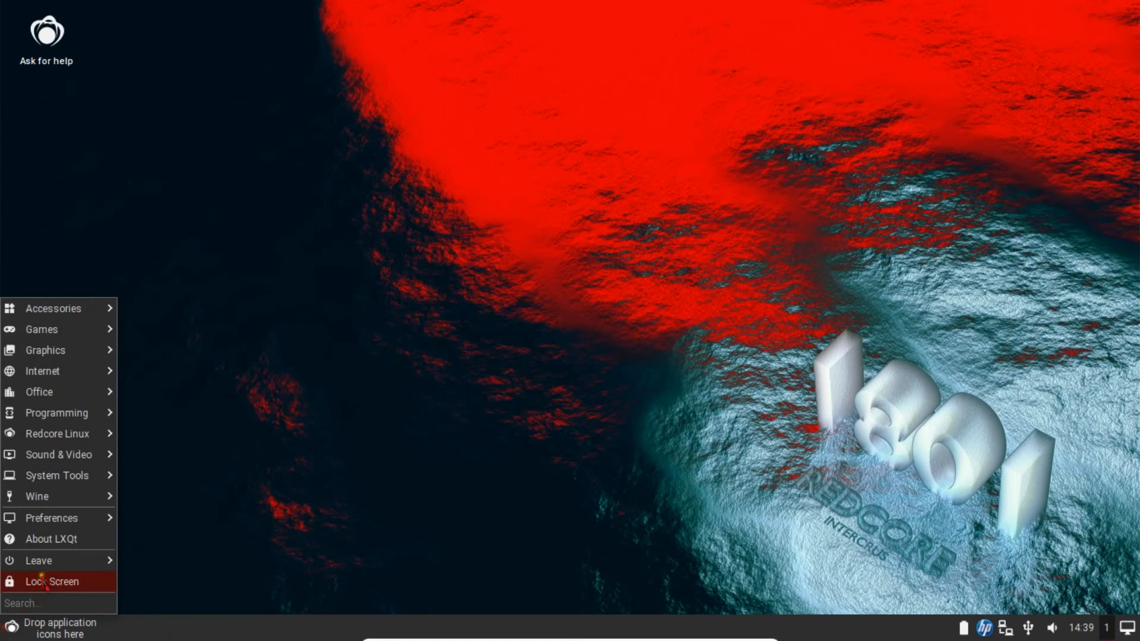
{"action": "mouse_move", "coordinate": [54, 483]}
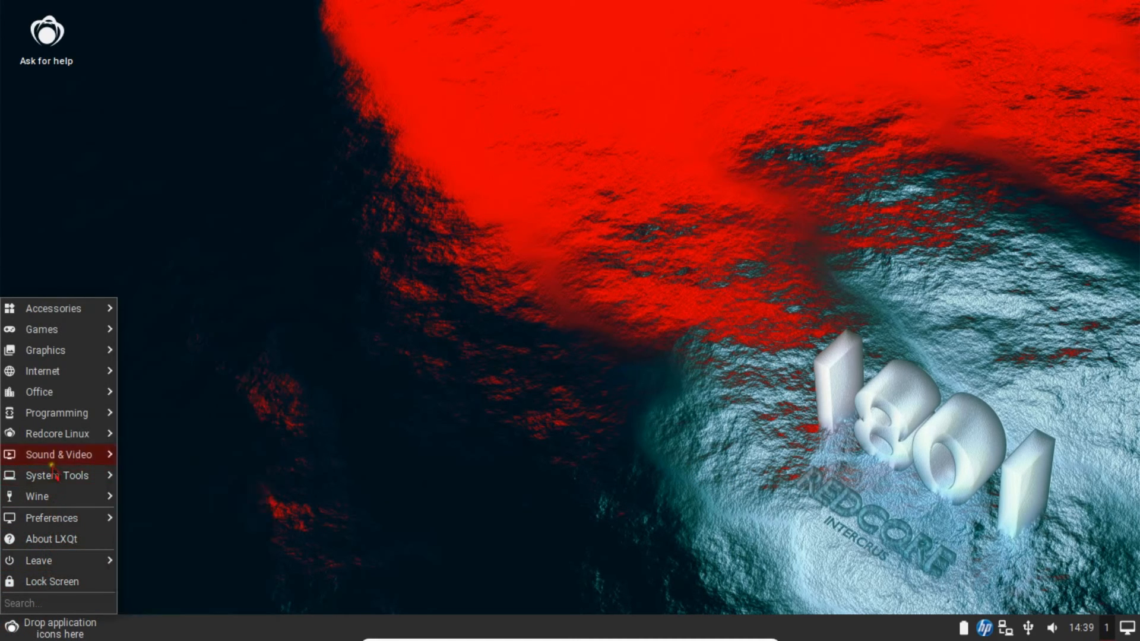
{"action": "left_click", "coordinate": [156, 541]}
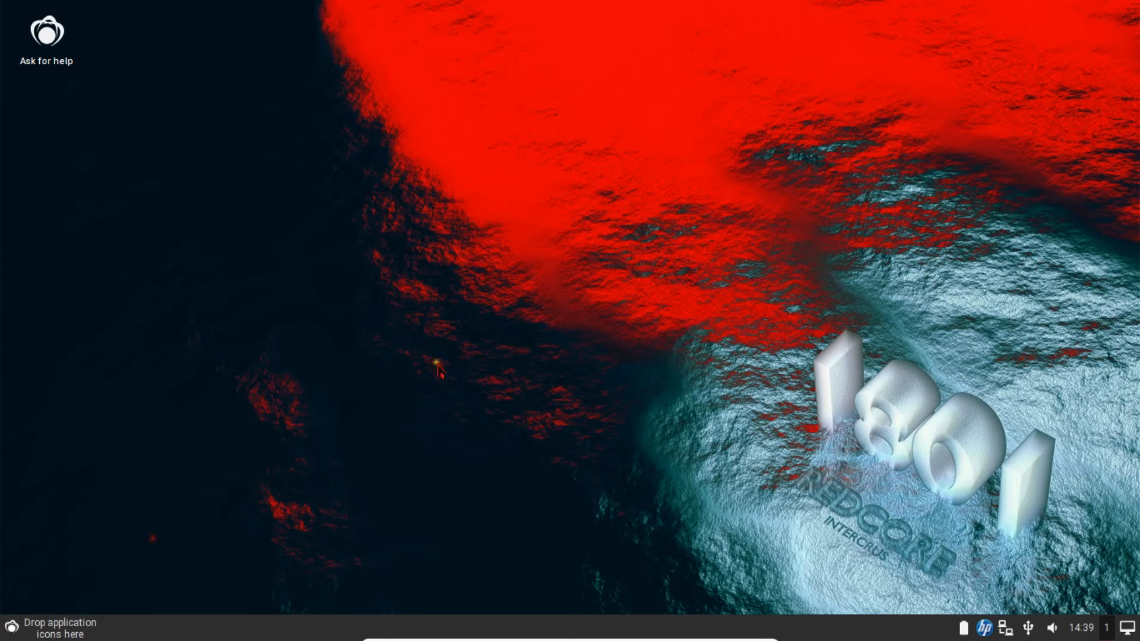
{"action": "left_click_drag", "start_coordinate": [200, 10], "coordinate": [437, 92]}
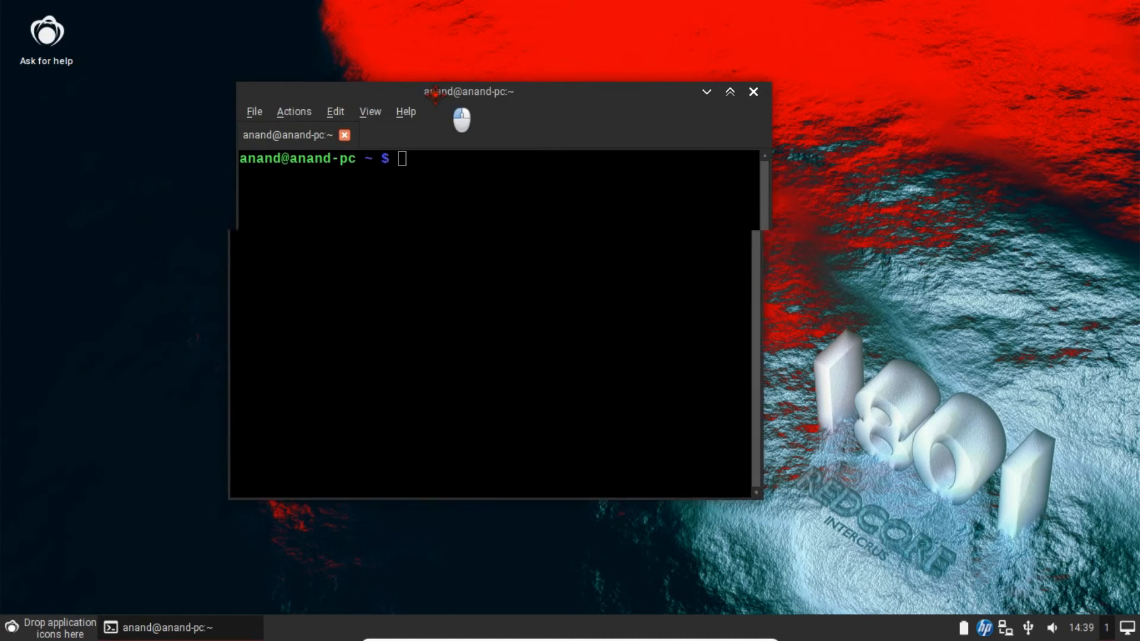
{"action": "left_click", "coordinate": [448, 185]}
- Switch to a root shell with su -, confirm it with whoami, and clear the screen
{"action": "type", "text": "whoami"}
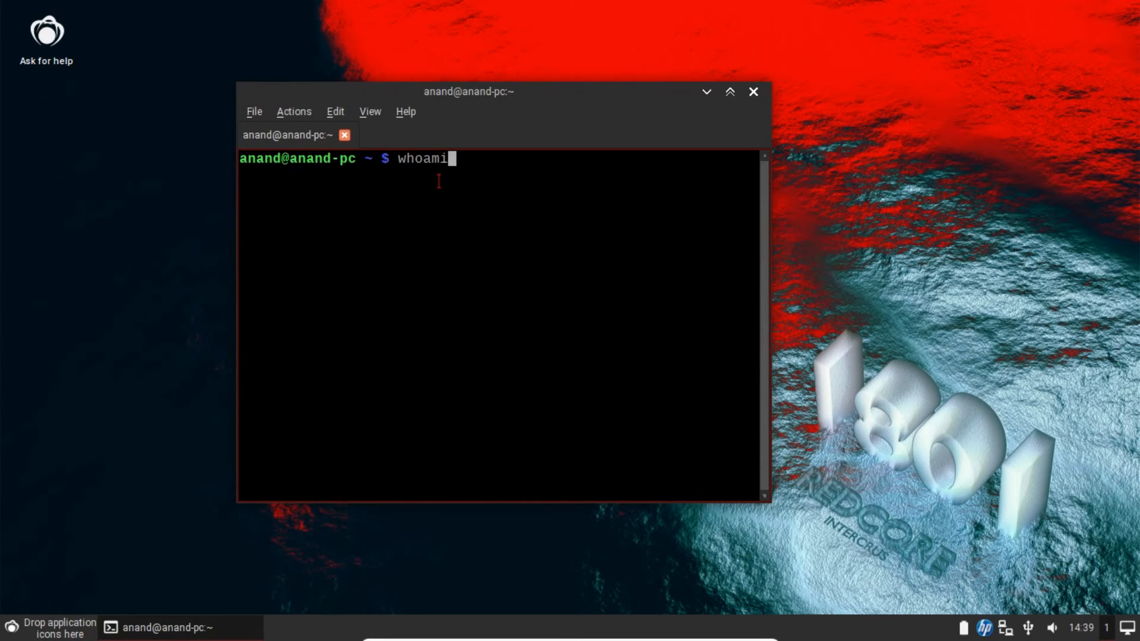
{"action": "key", "text": "Return"}
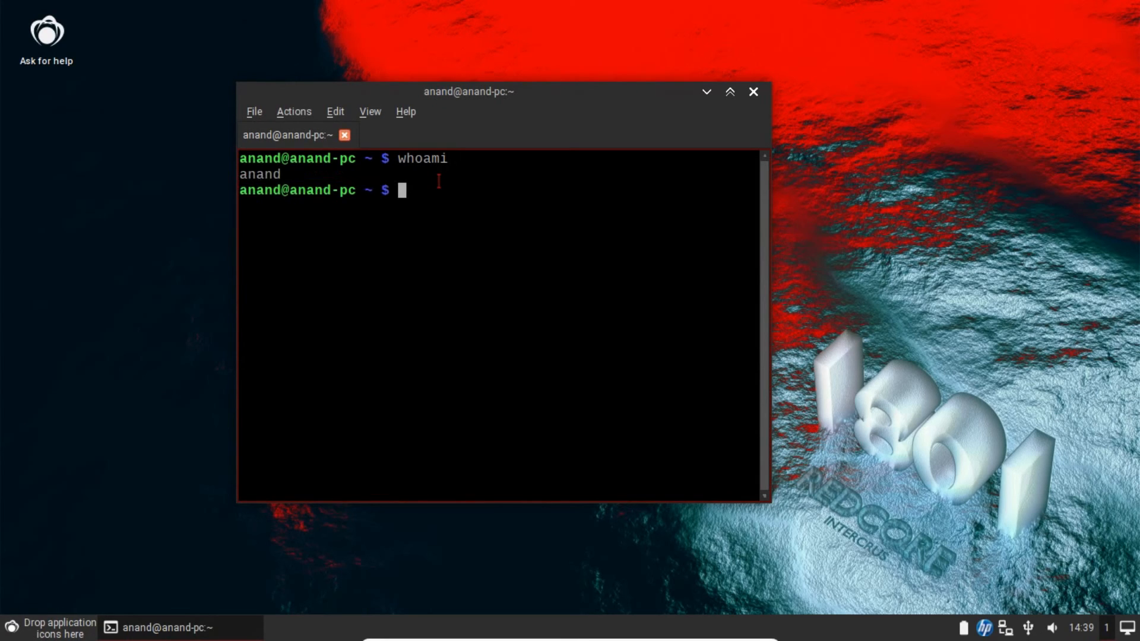
{"action": "type", "text": "su -"}
{"action": "key", "text": "Return"}
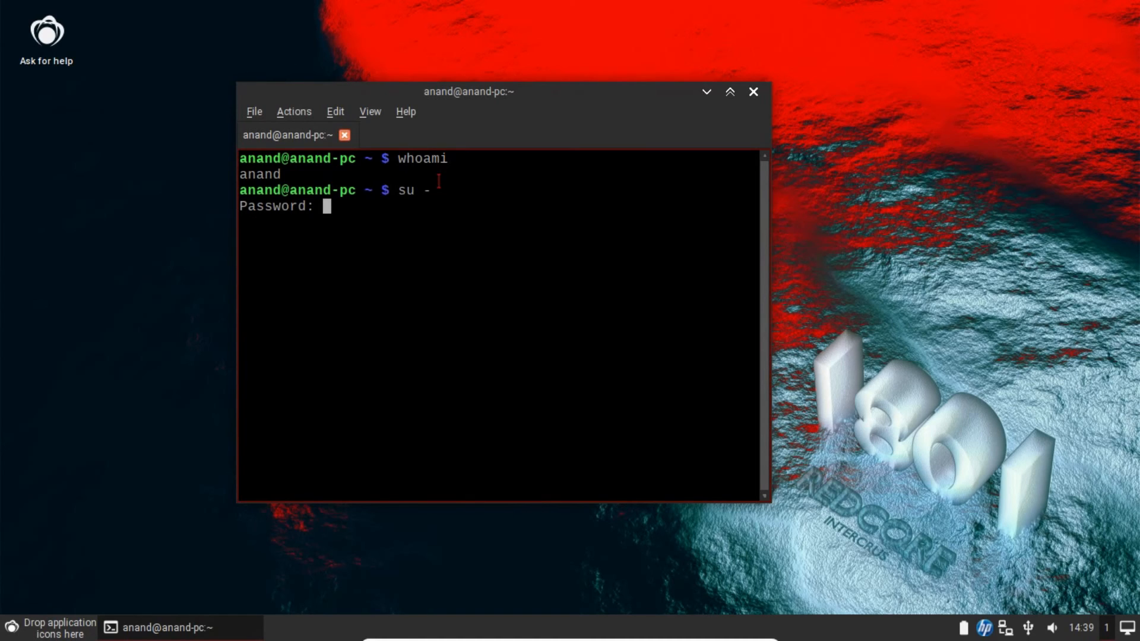
{"action": "key", "text": "Return"}
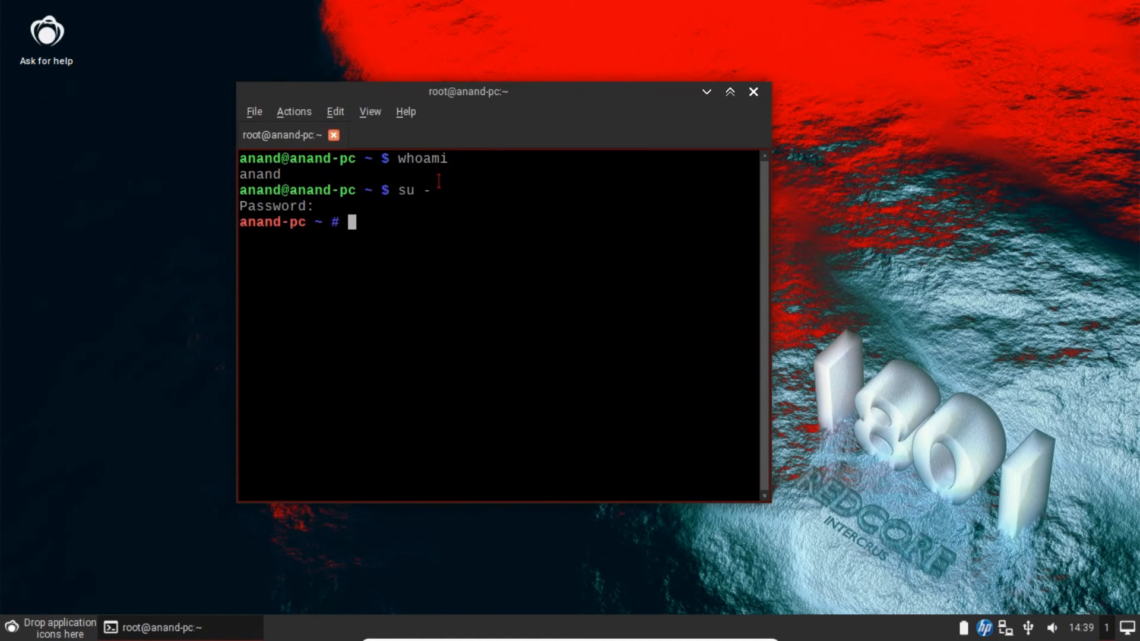
{"action": "type", "text": "whoami"}
{"action": "key", "text": "Return"}
{"action": "type", "text": "clear"}
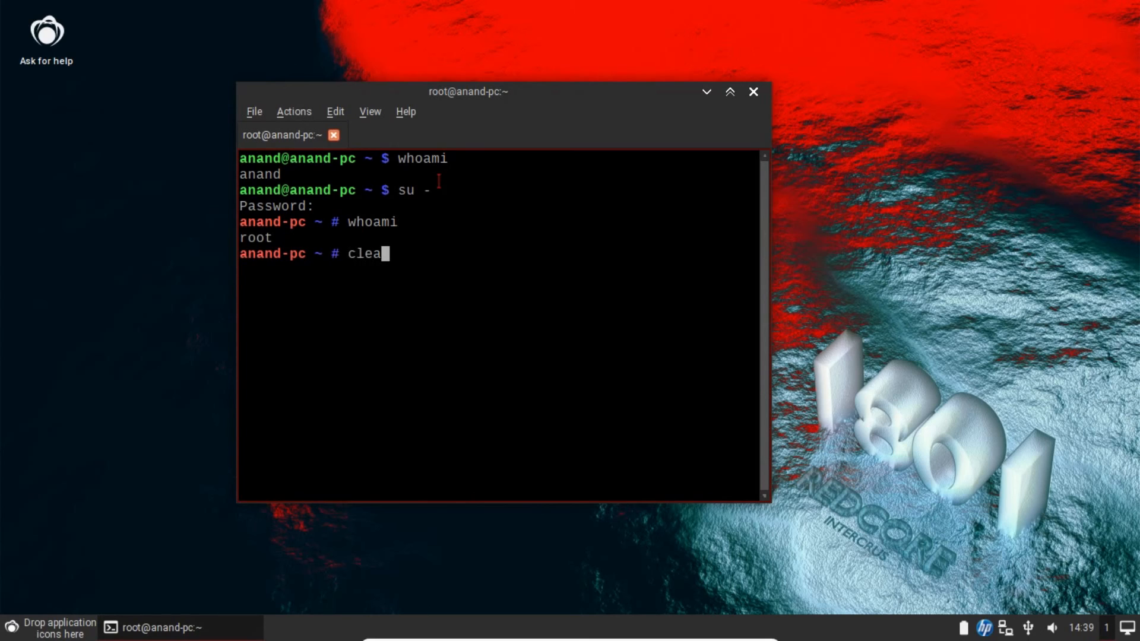
{"action": "key", "text": "Return"}
- Run ifconfig and check the guest's inet address 10.0.2.15
{"action": "type", "text": "ifconfig"}
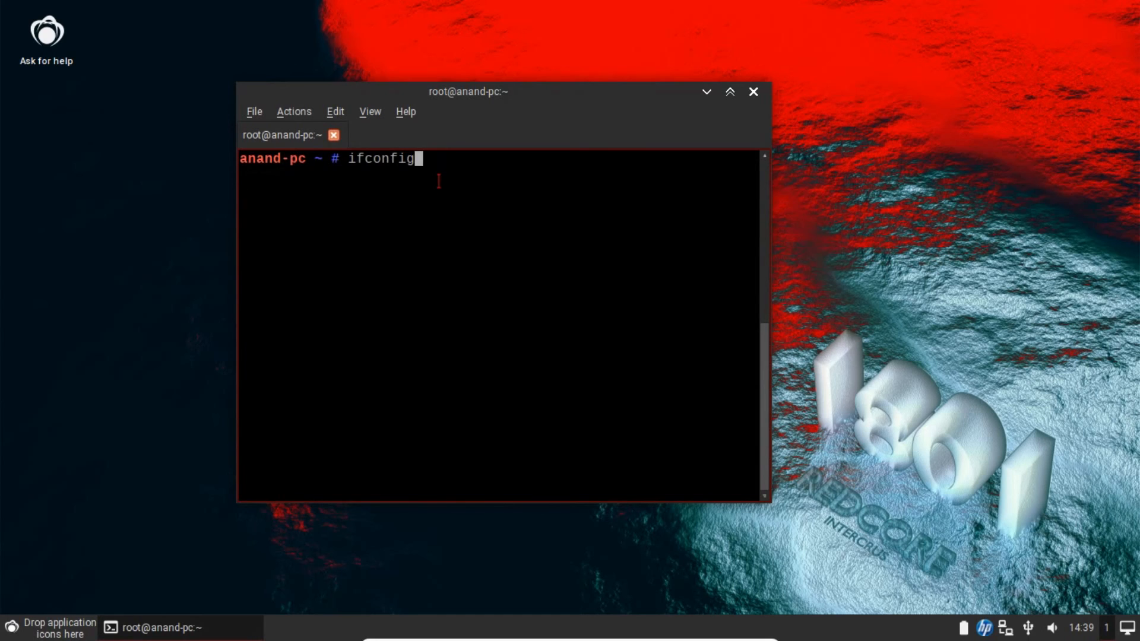
{"action": "key", "text": "Return"}
{"action": "scroll", "coordinate": [432, 252], "scroll_direction": "up", "scroll_amount": 2}
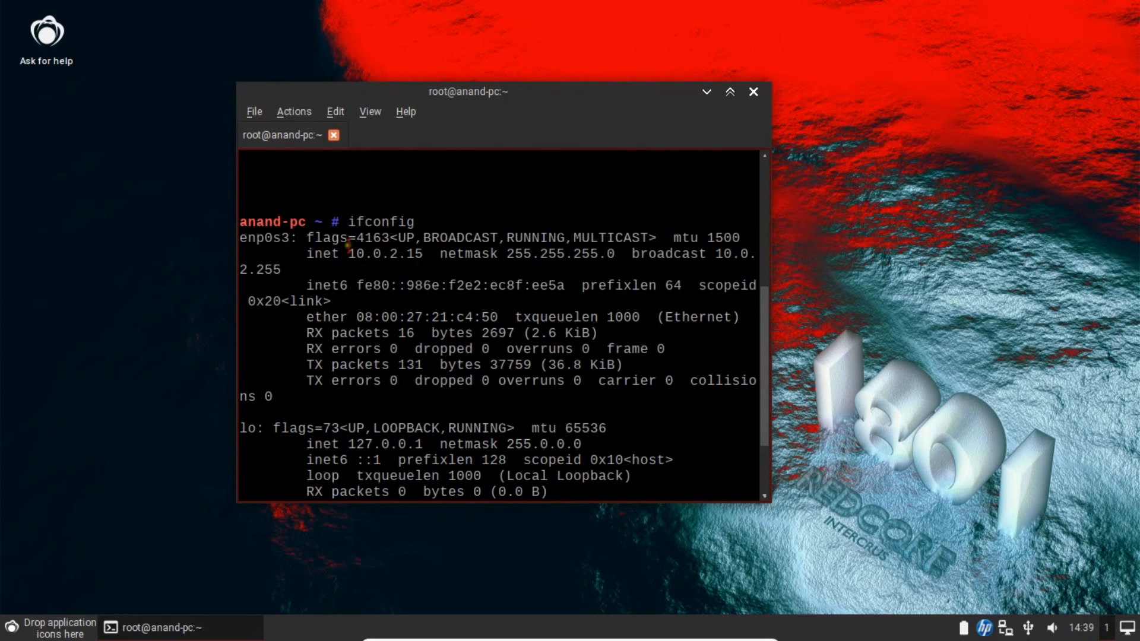
{"action": "left_click_drag", "start_coordinate": [348, 253], "coordinate": [421, 253]}
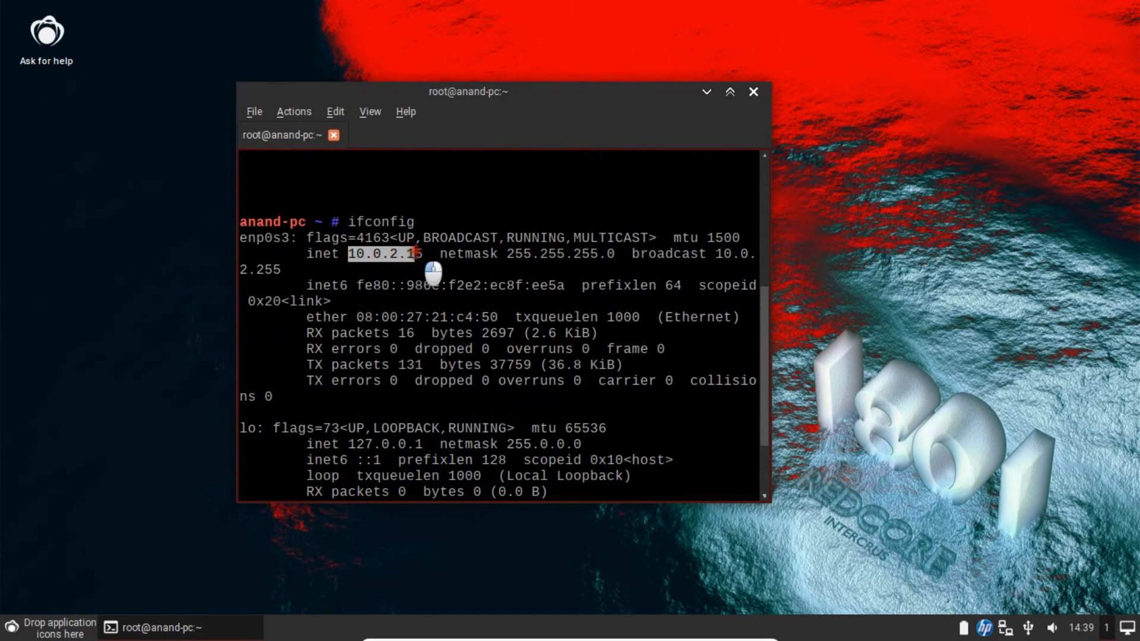
{"action": "left_click", "coordinate": [417, 299]}
{"action": "scroll", "coordinate": [419, 314], "scroll_direction": "down", "scroll_amount": 2}
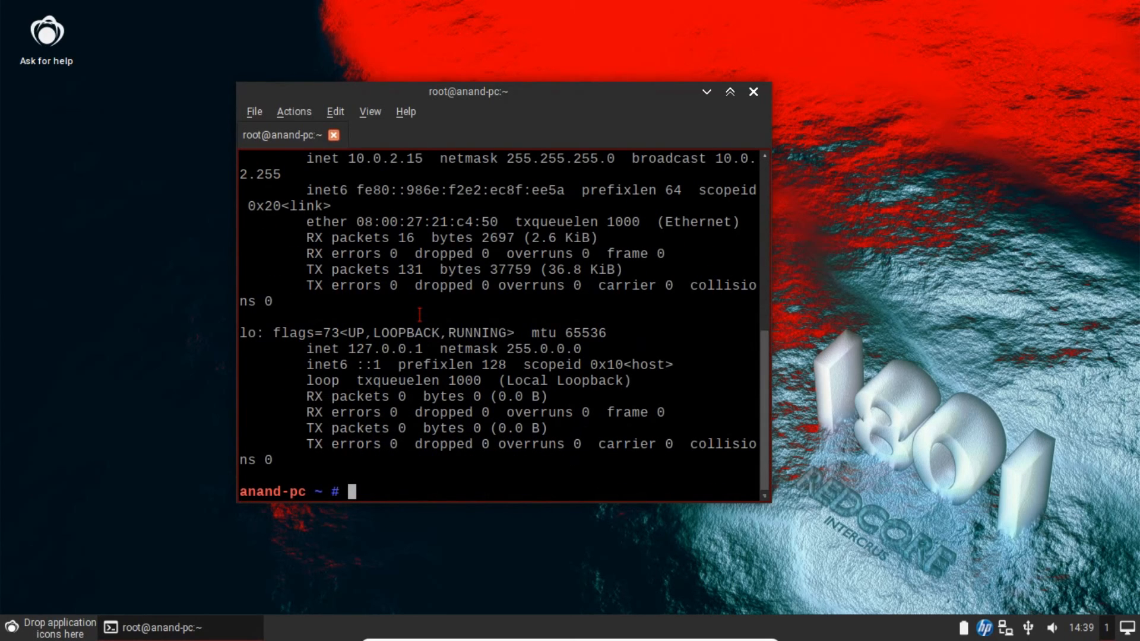
{"action": "type", "text": "ping -c 3 www."}
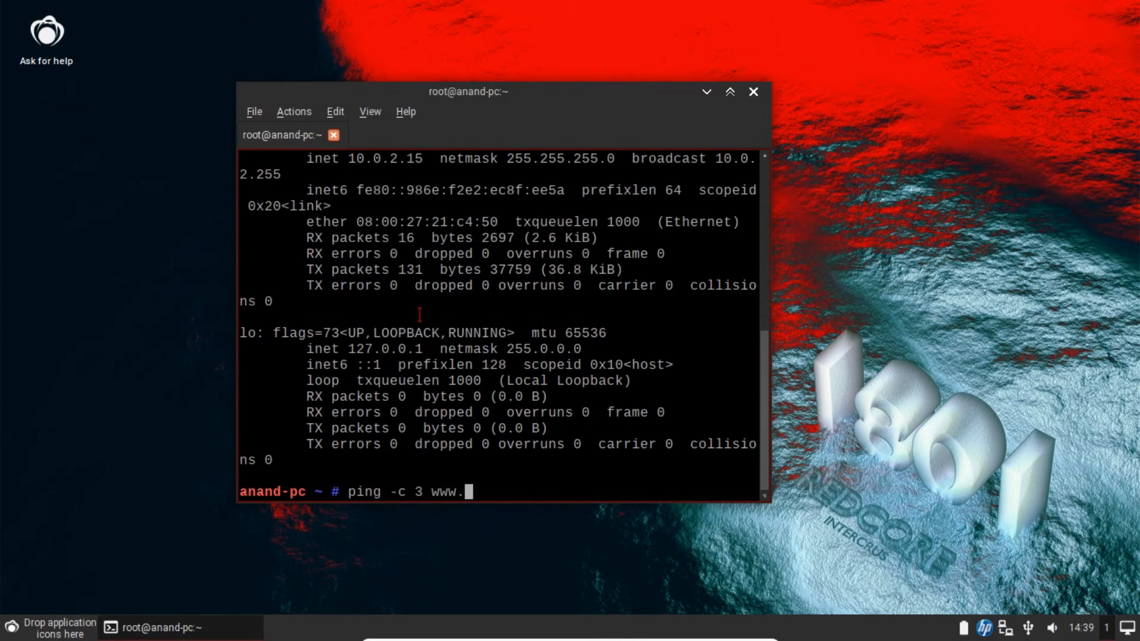
{"action": "type", "text": "google.com"}
{"action": "key", "text": "Return"}
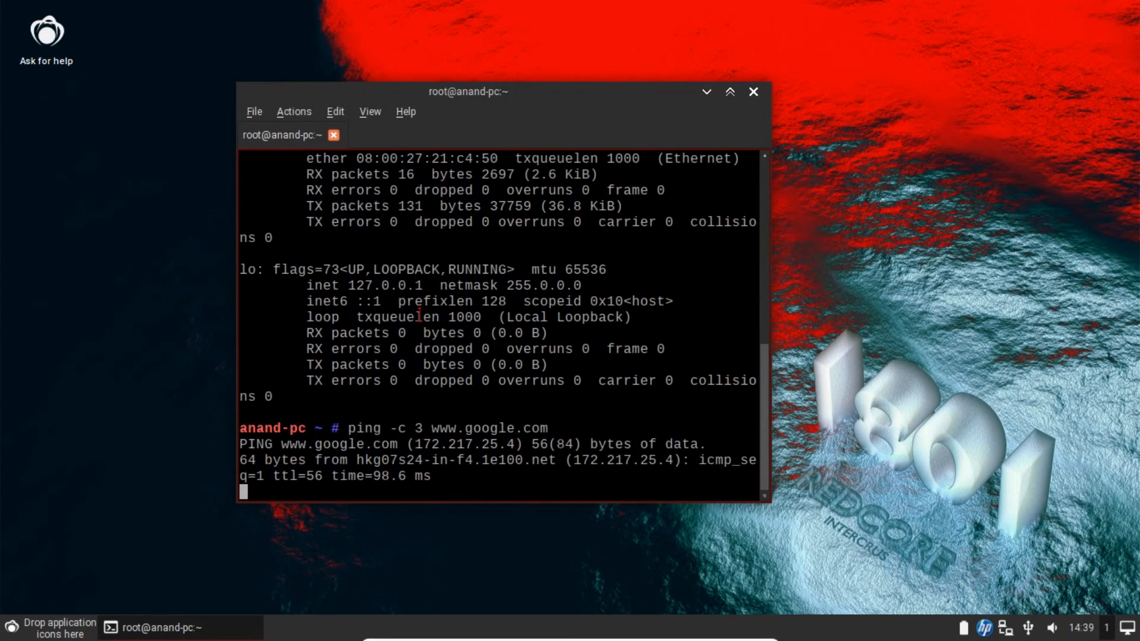
{"action": "key", "text": "ctrl+c"}
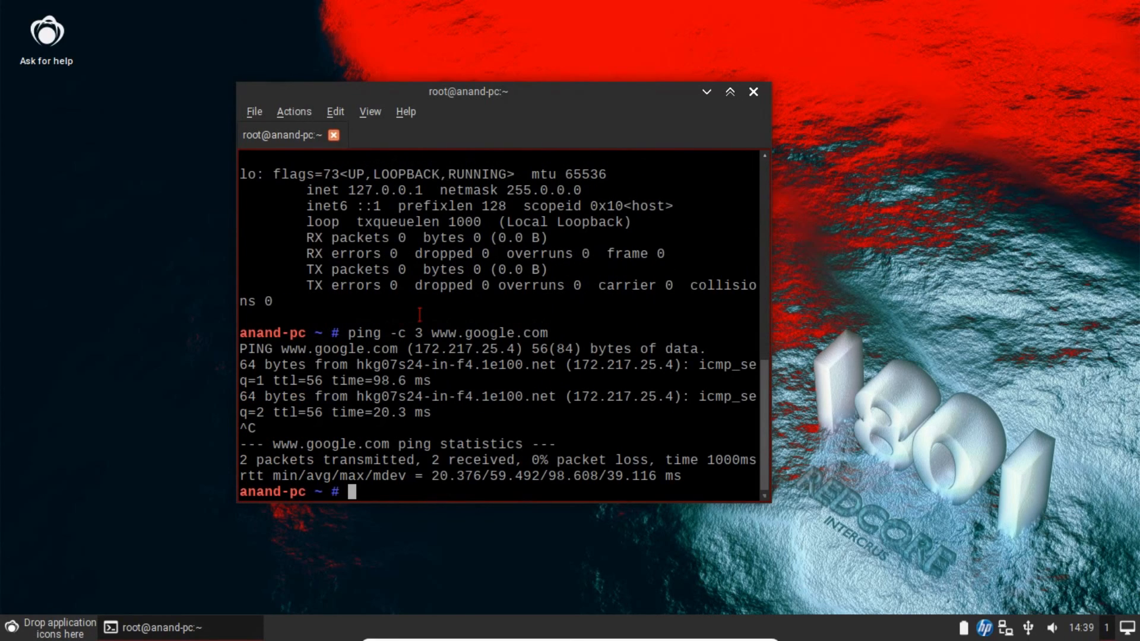
{"action": "type", "text": "clear"}
{"action": "key", "text": "Return"}
- Show the system's hostname details with hostnamectl, then clear the terminal
{"action": "type", "text": "hostname"}
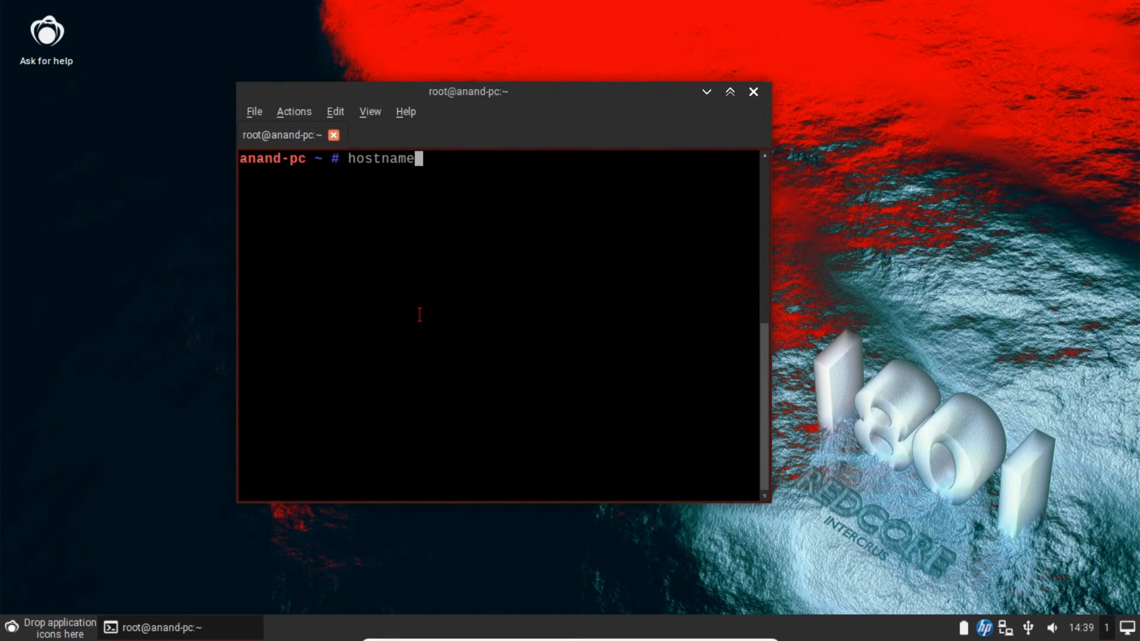
{"action": "type", "text": "ctl"}
{"action": "key", "text": "Return"}
{"action": "type", "text": "clear"}
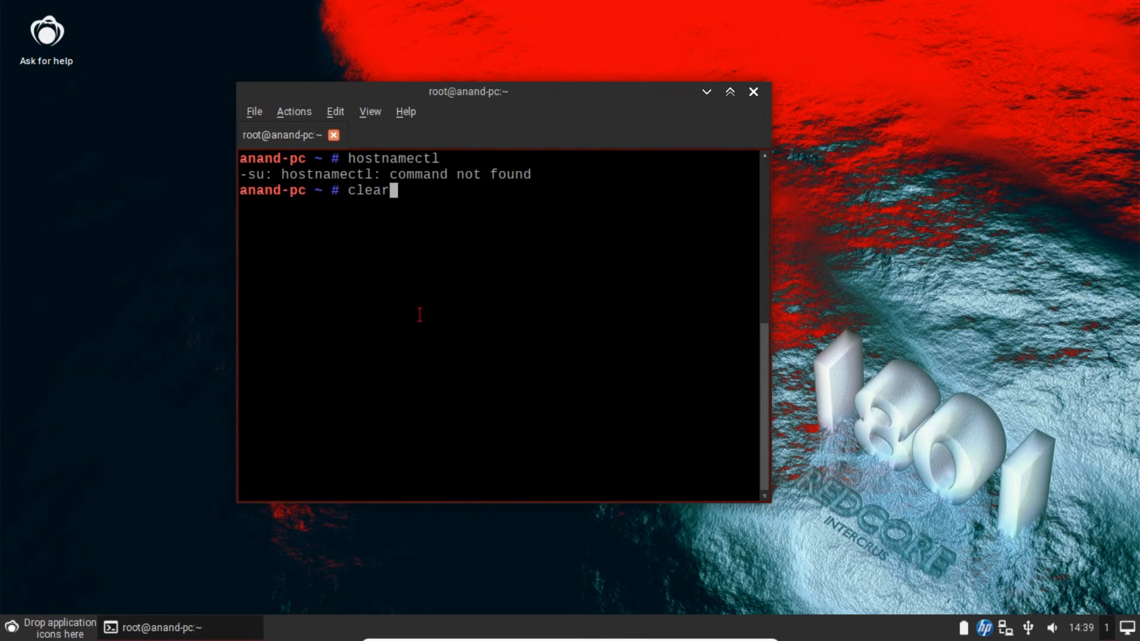
{"action": "key", "text": "Return"}
- Print /etc/gentoo-release (Redcore Linux 1801 - Intercrus), find no /etc/lsb-release, and clear
{"action": "type", "text": "ca"}
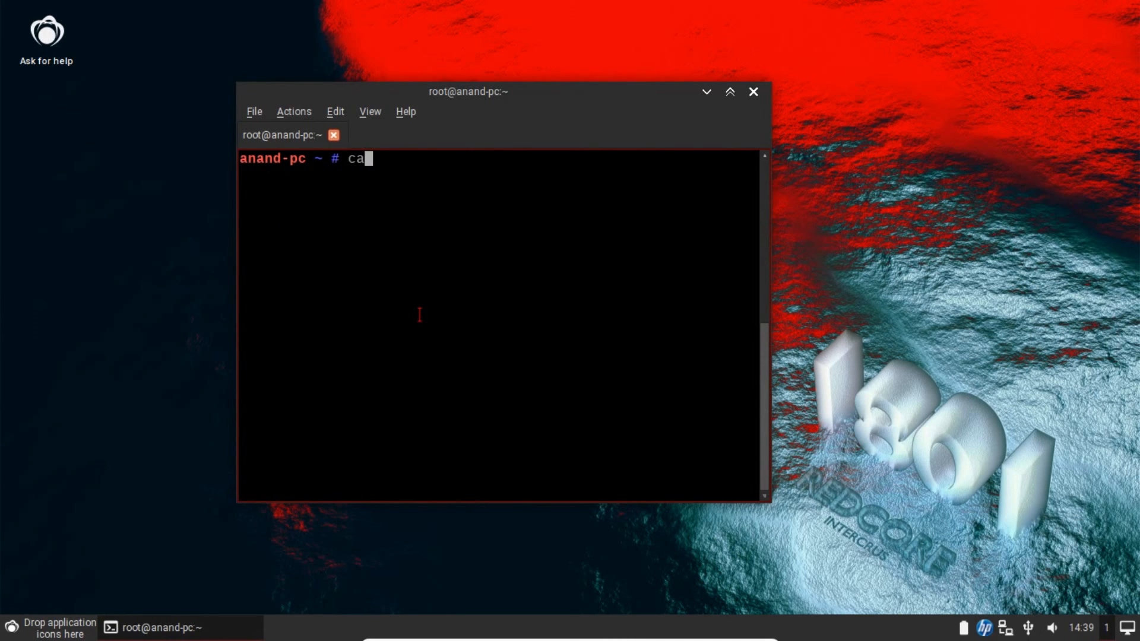
{"action": "type", "text": "t /etc/ge"}
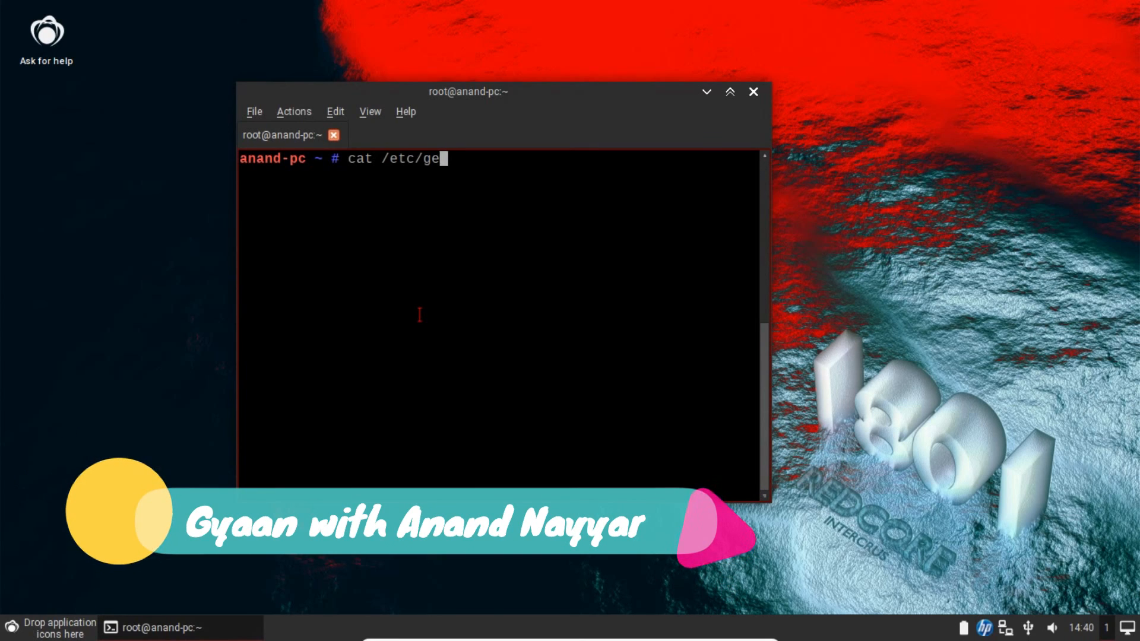
{"action": "key", "text": "Tab"}
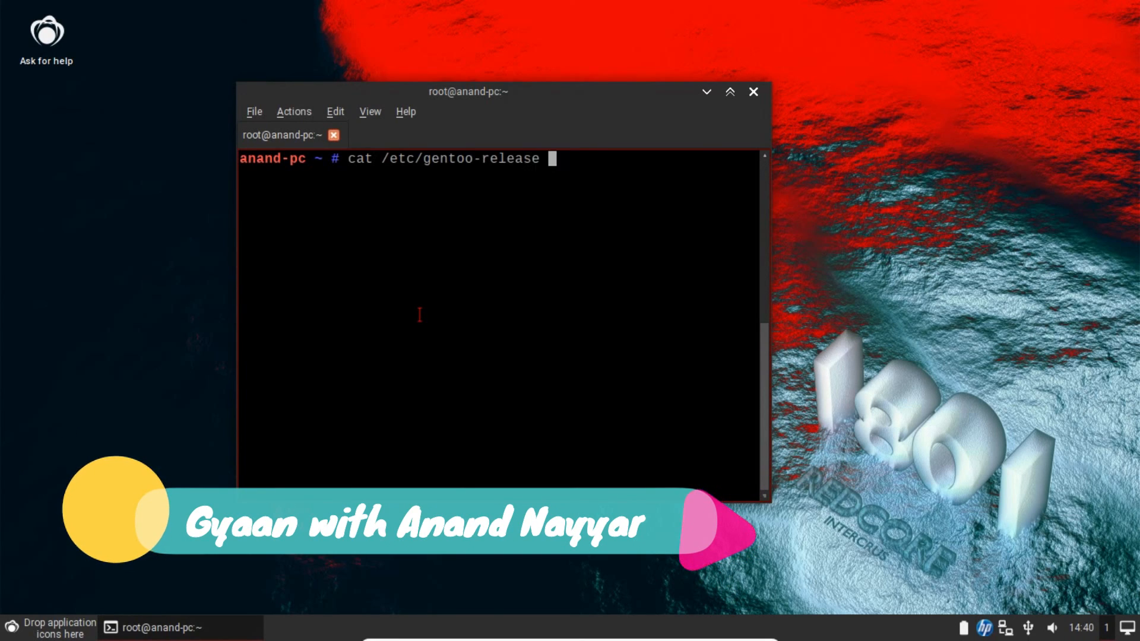
{"action": "key", "text": "Return"}
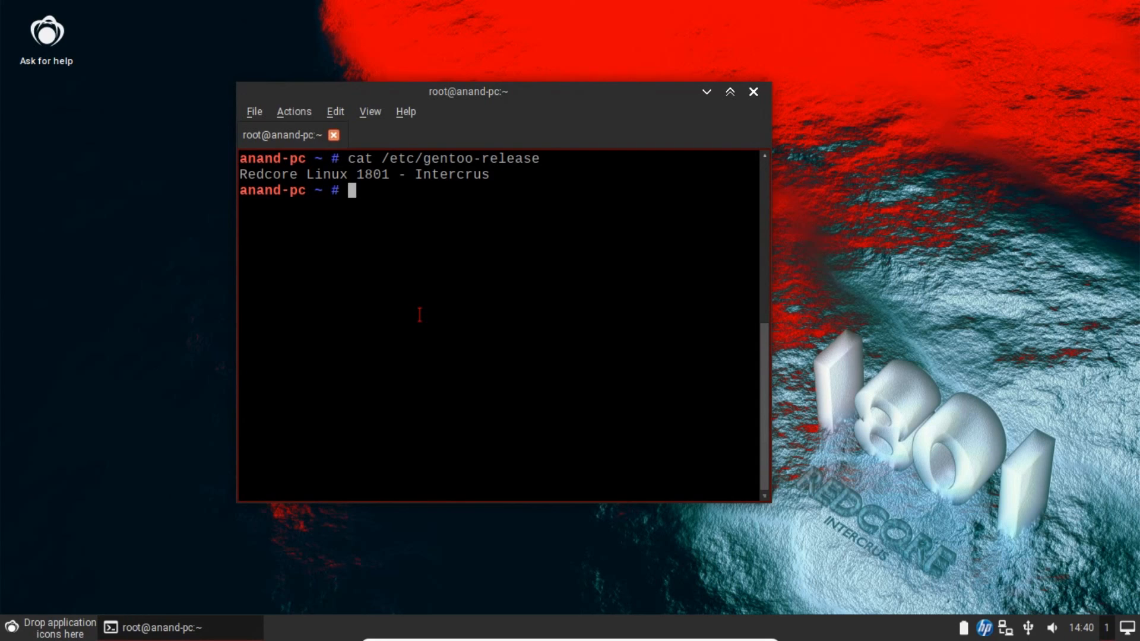
{"action": "type", "text": "cat /etc/lsb"}
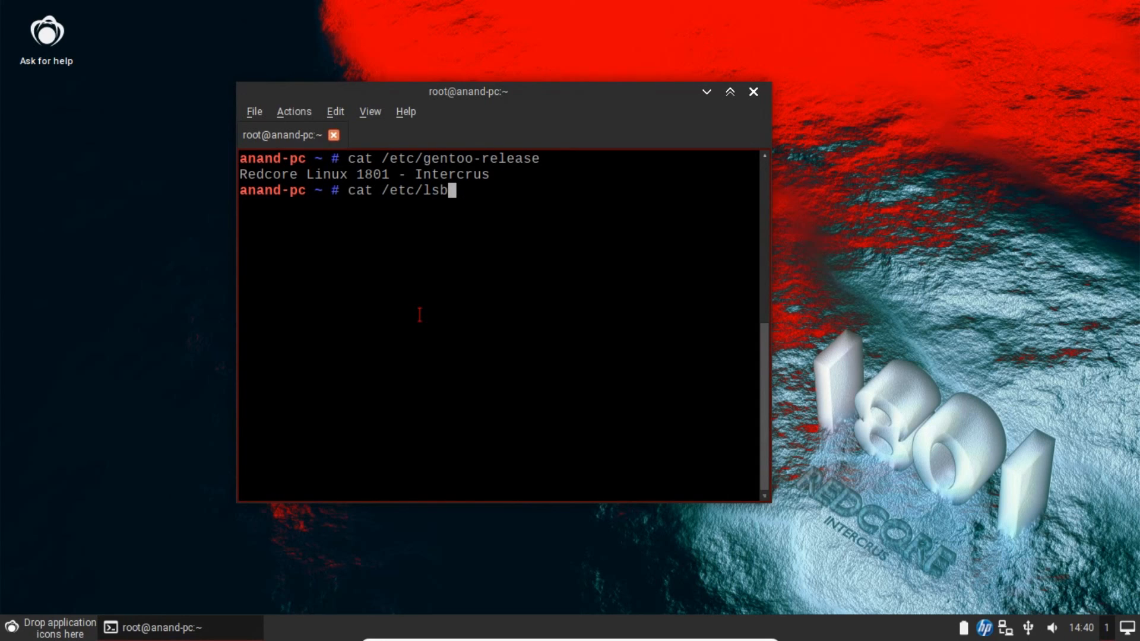
{"action": "type", "text": "-release"}
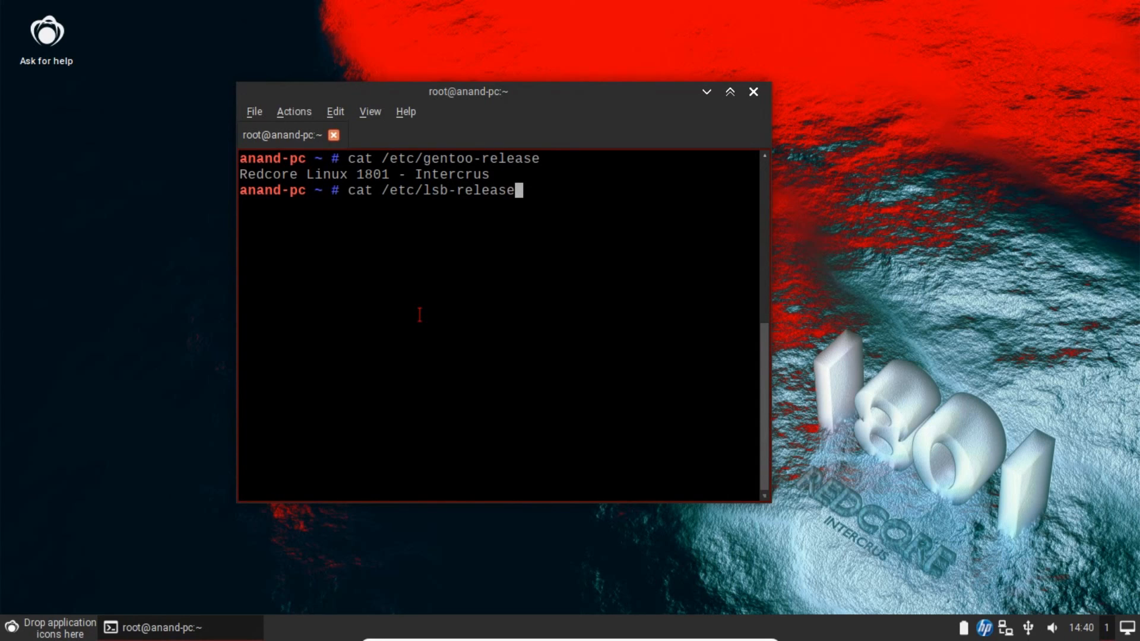
{"action": "key", "text": "Return"}
{"action": "type", "text": "clear"}
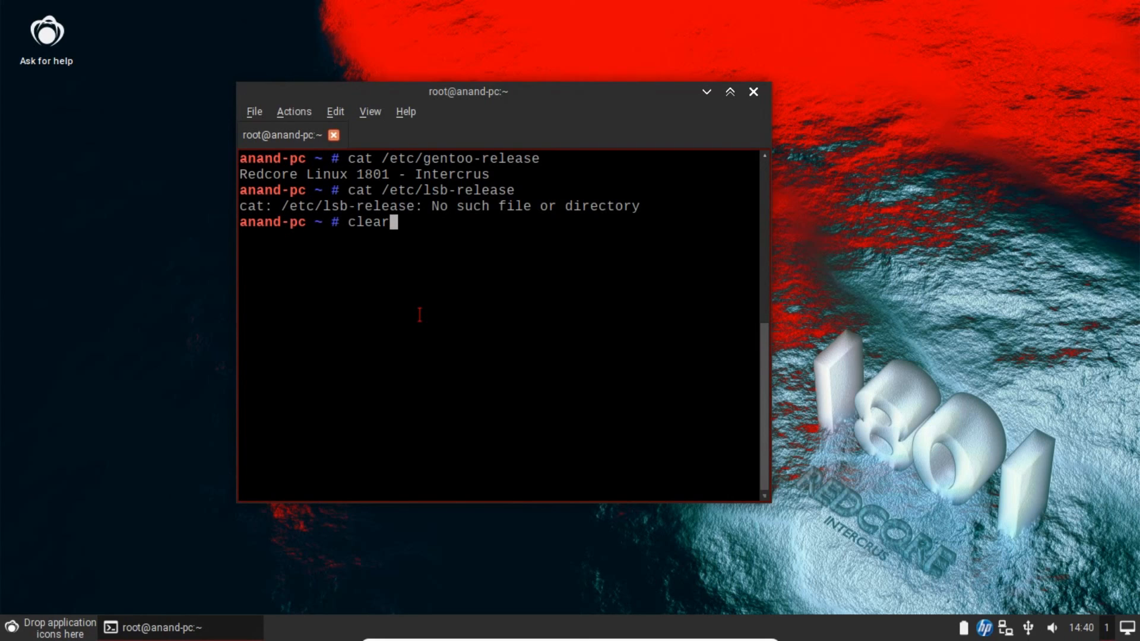
{"action": "key", "text": "Return"}
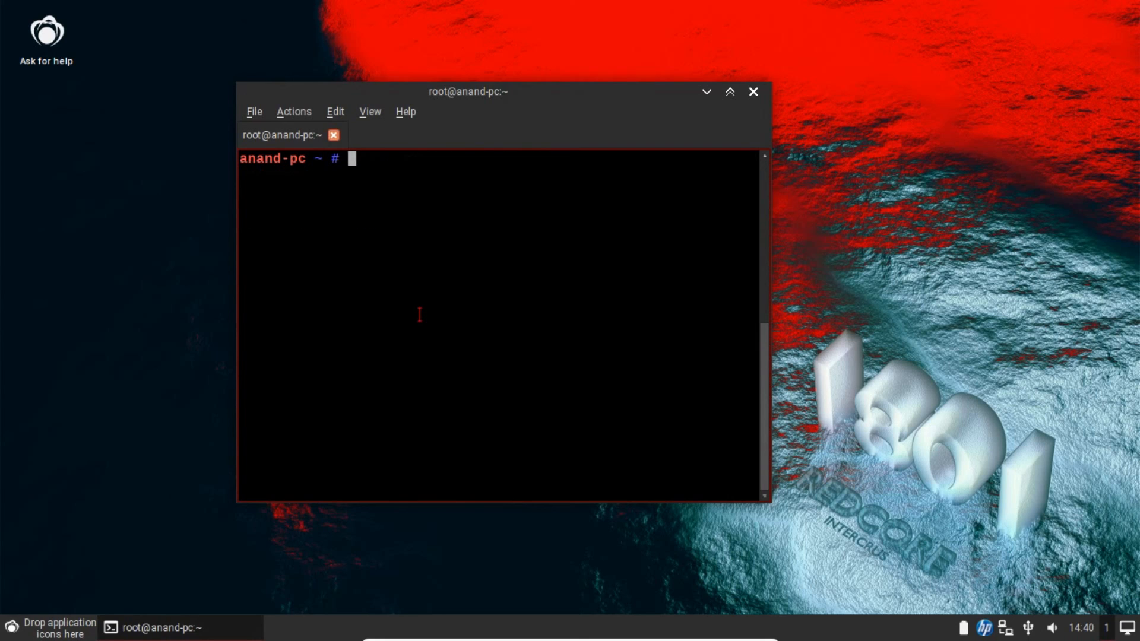
- Check /etc/init.d/virtualbox-guest-additions status, confirming the service is started
{"action": "type", "text": "/etc/init.d/"}
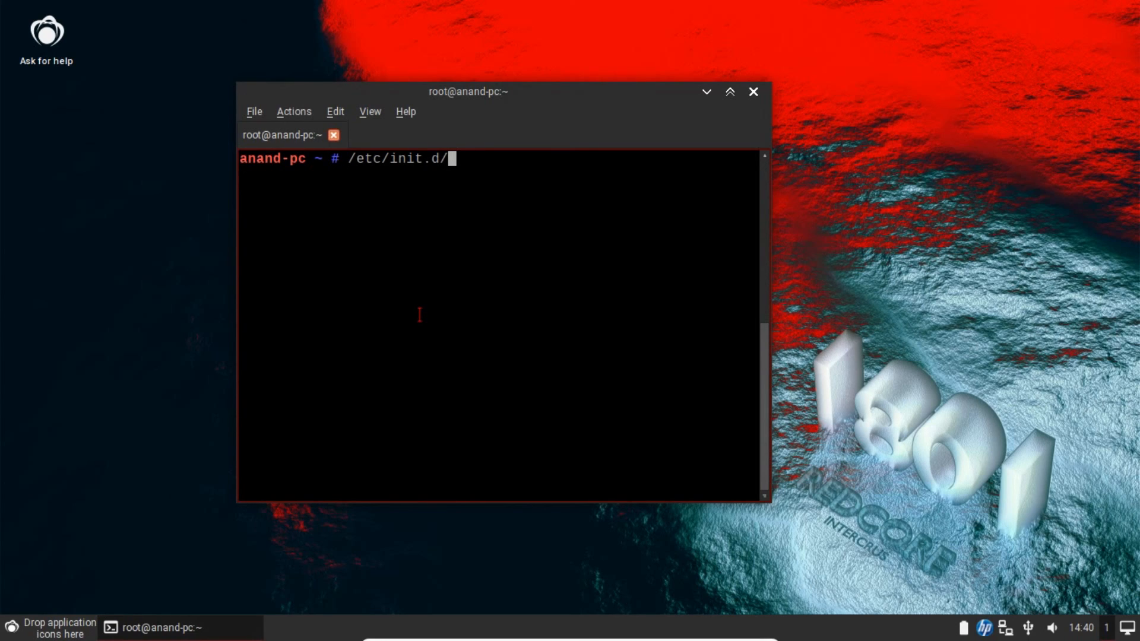
{"action": "type", "text": "virt"}
{"action": "key", "text": "Tab"}
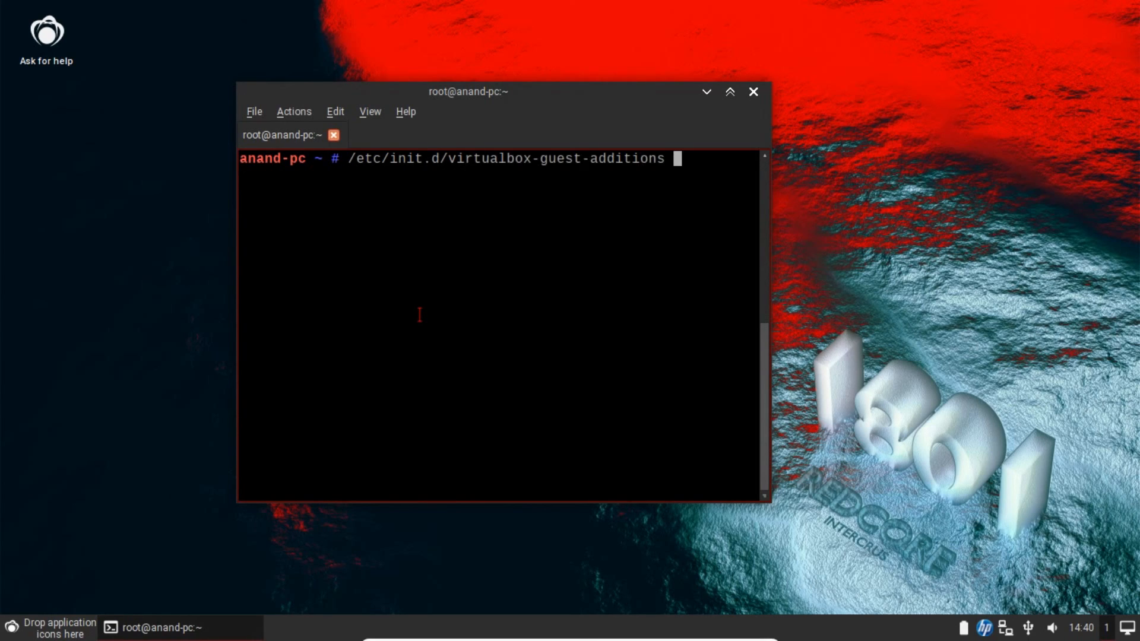
{"action": "type", "text": "status"}
{"action": "key", "text": "Return"}
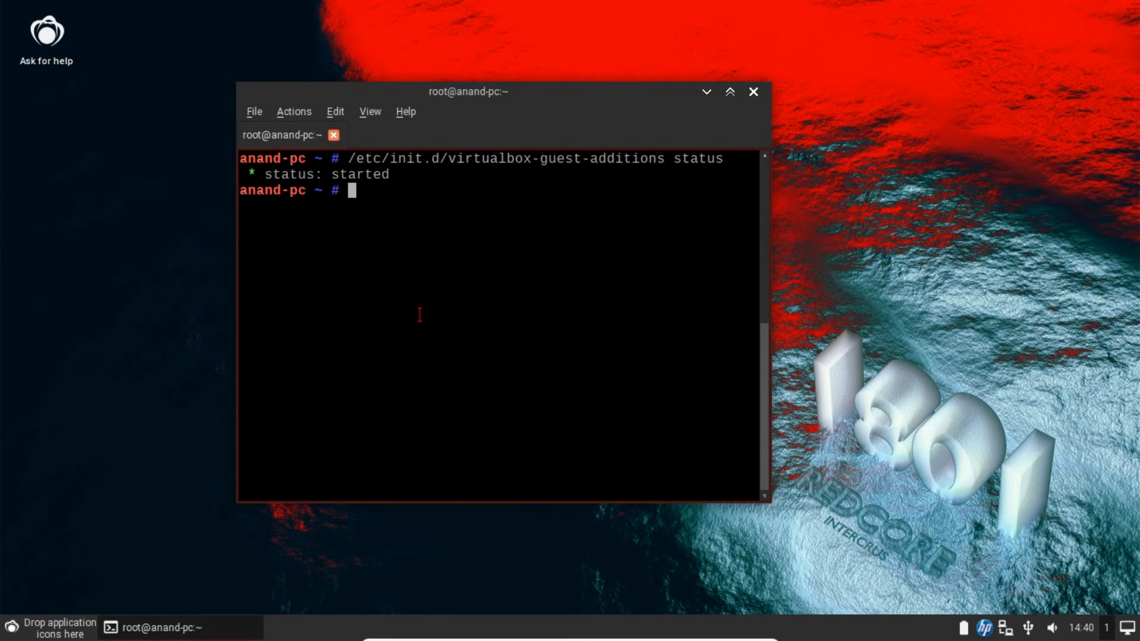
- List running VBox processes with ps -ef | grep -i vbox, showing VBoxClient
{"action": "type", "text": "ps -ef | grep "}
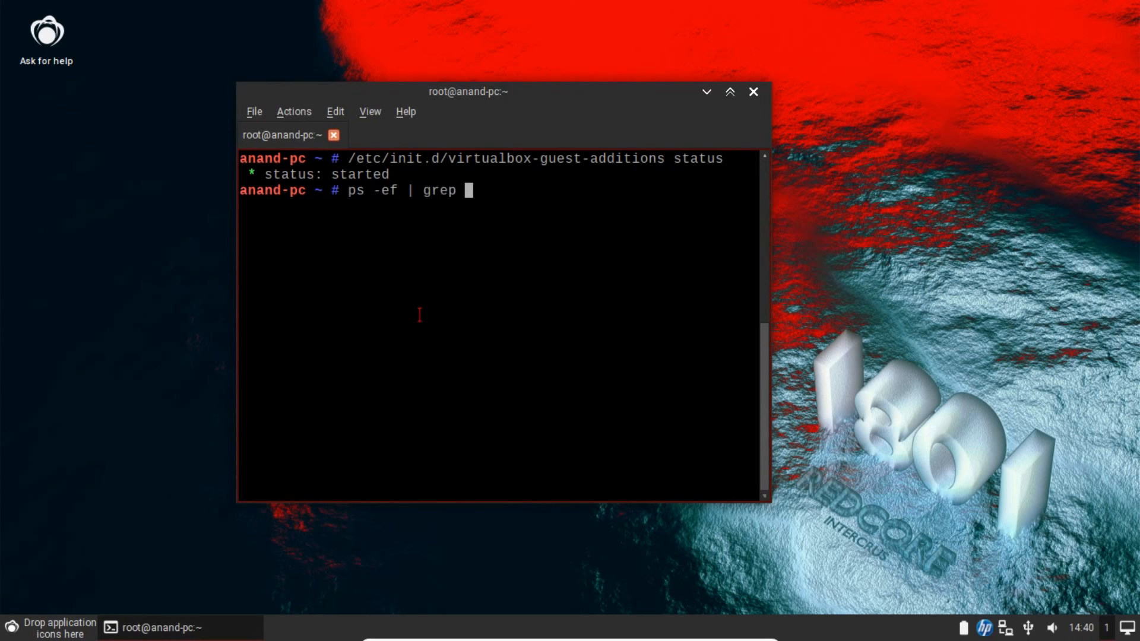
{"action": "type", "text": "-i vbox"}
{"action": "key", "text": "Return"}
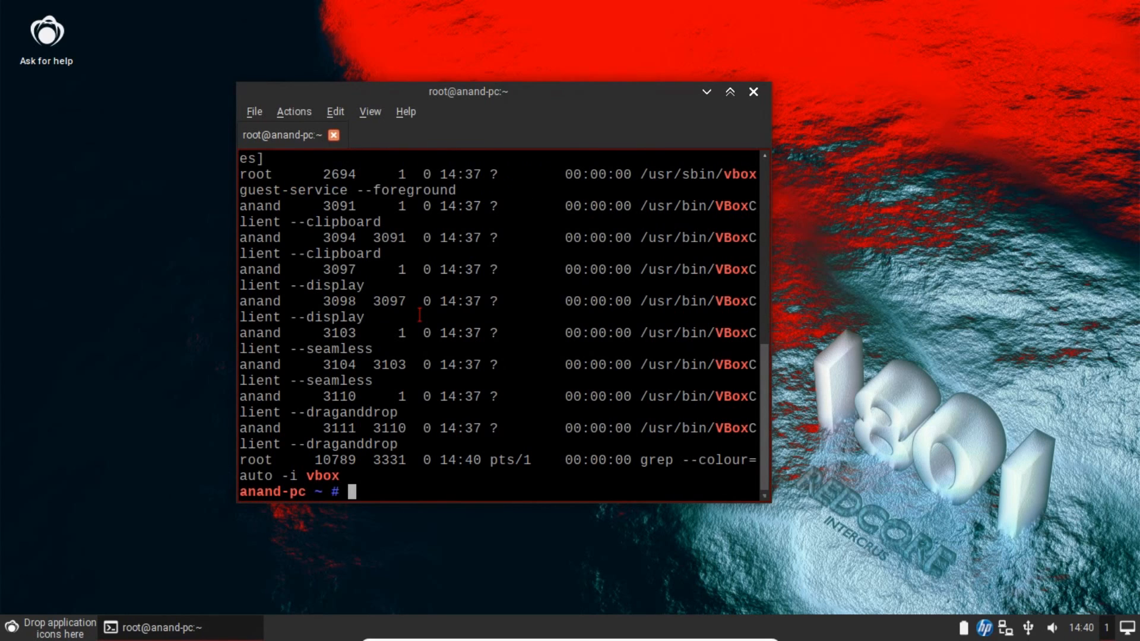
{"action": "scroll", "coordinate": [419, 315], "scroll_direction": "up", "scroll_amount": 4}
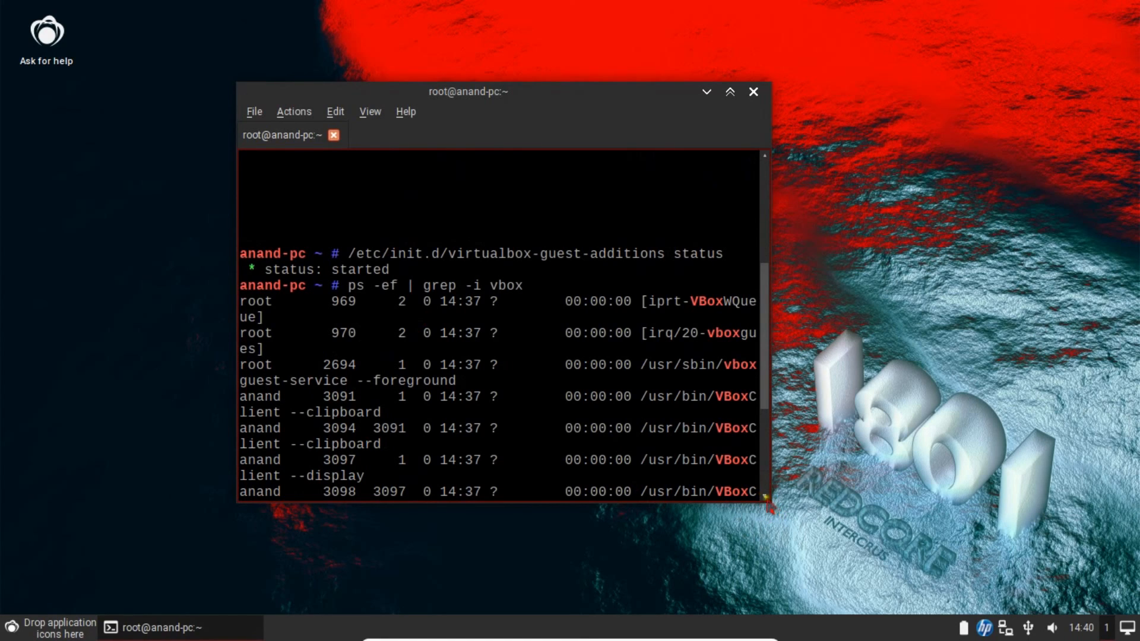
- Widen the terminal, clear it, and show the VM in a window instead of fullscreen
{"action": "left_click_drag", "start_coordinate": [770, 509], "coordinate": [1001, 562]}
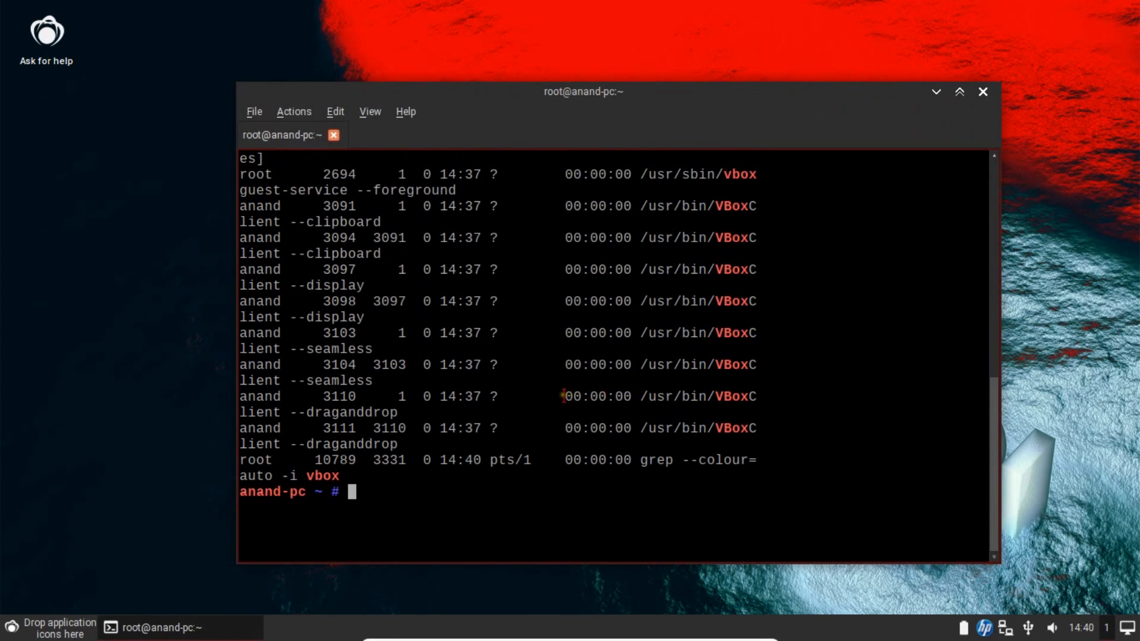
{"action": "type", "text": "clear"}
{"action": "key", "text": "Return"}
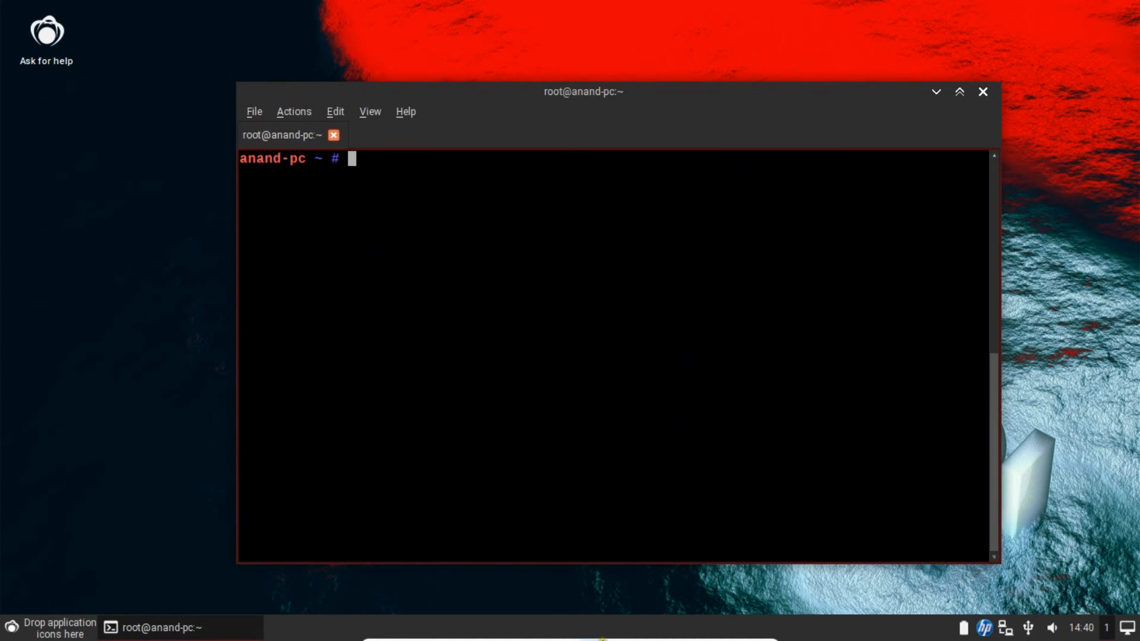
{"action": "left_click", "coordinate": [746, 632]}
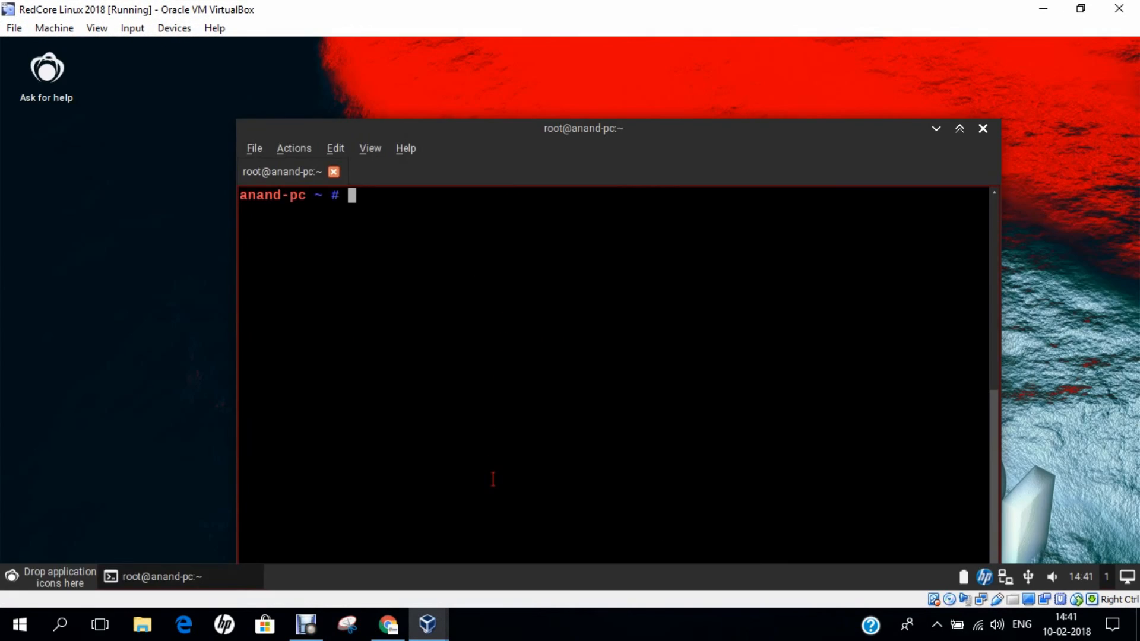
{"action": "left_click", "coordinate": [469, 629]}
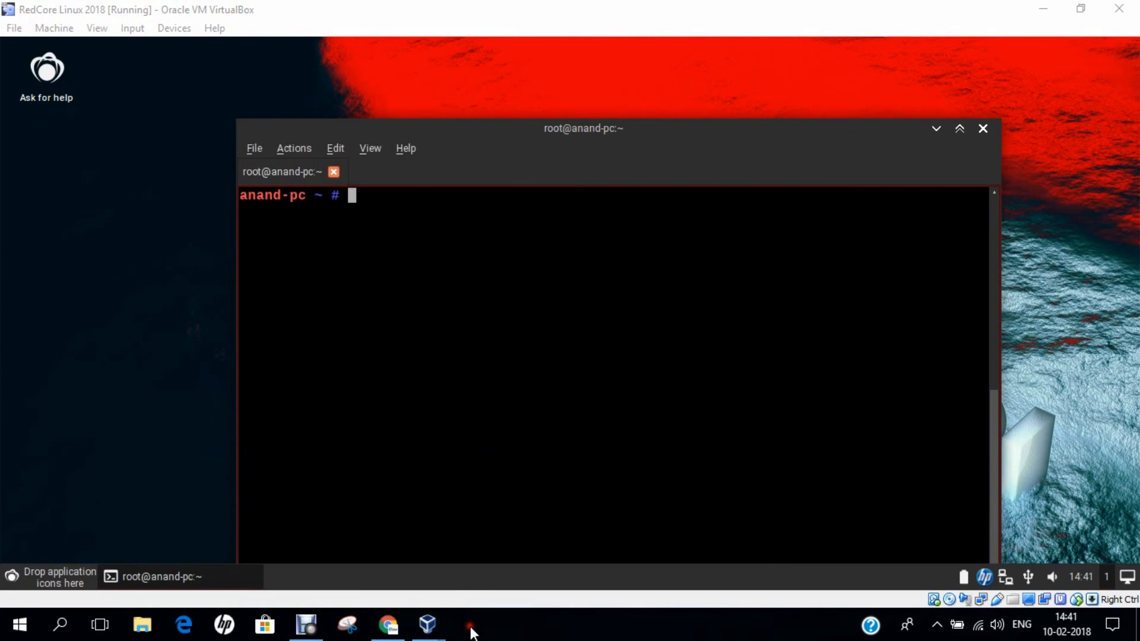